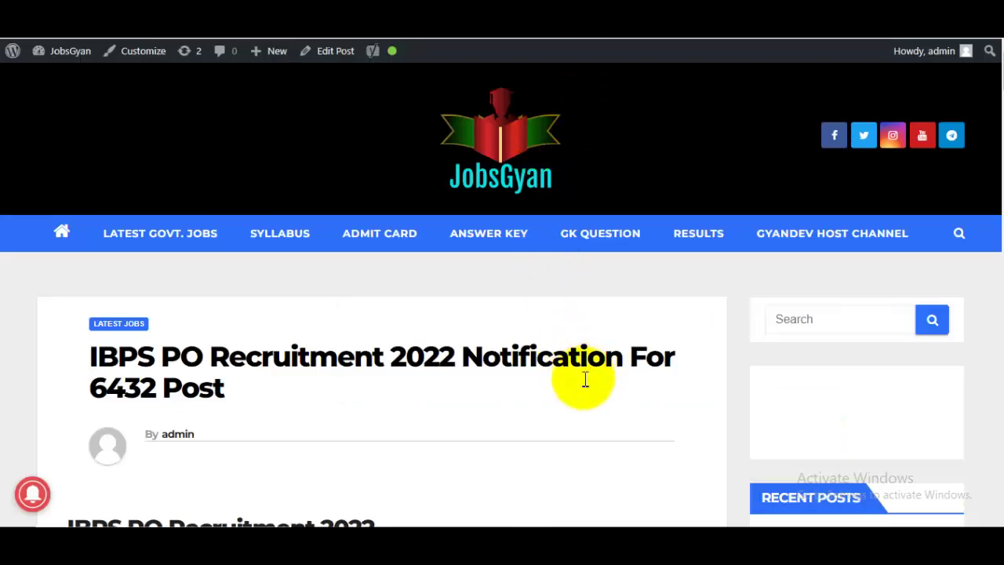
Step: Highlight the 6432-post count in the title and scroll through the Short Details Overview
left_click_drag(108, 388, 328, 405)
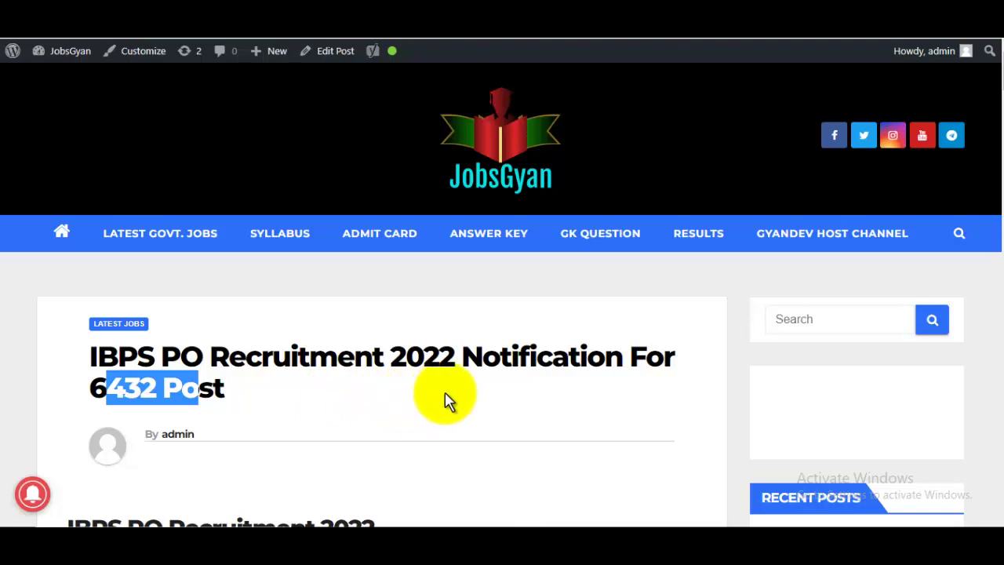
left_click(470, 375)
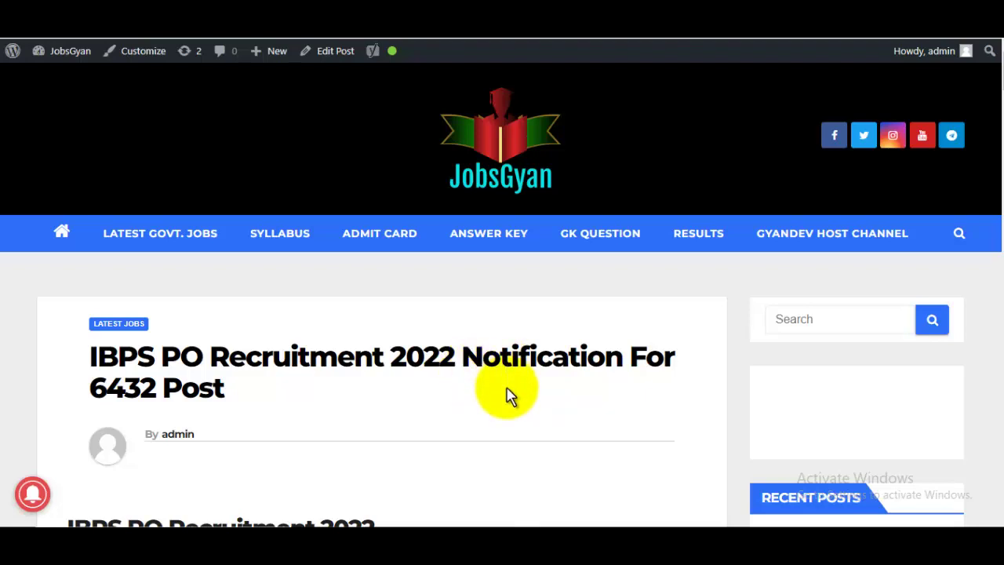
scroll(506, 396, "down", 1)
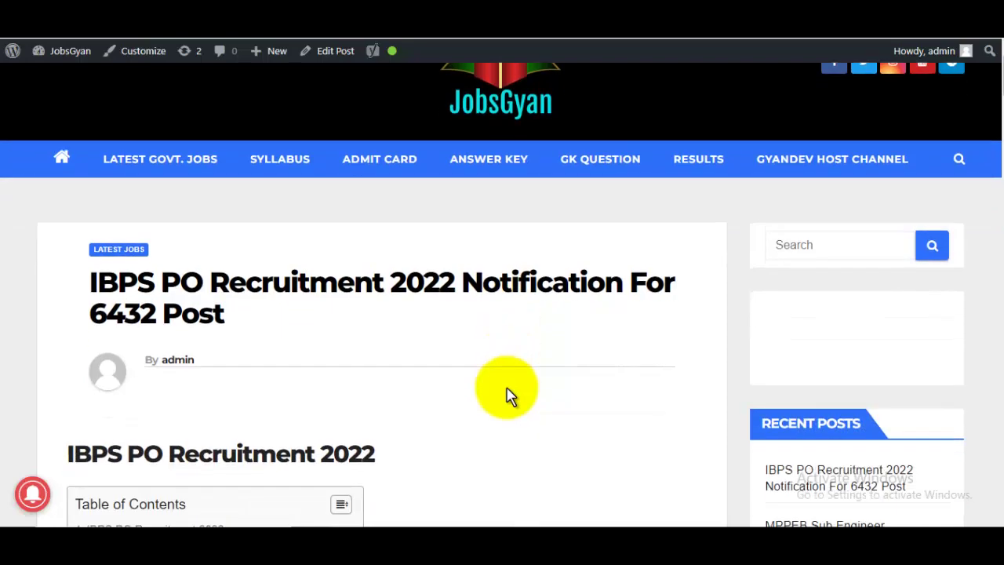
scroll(506, 396, "down", 3)
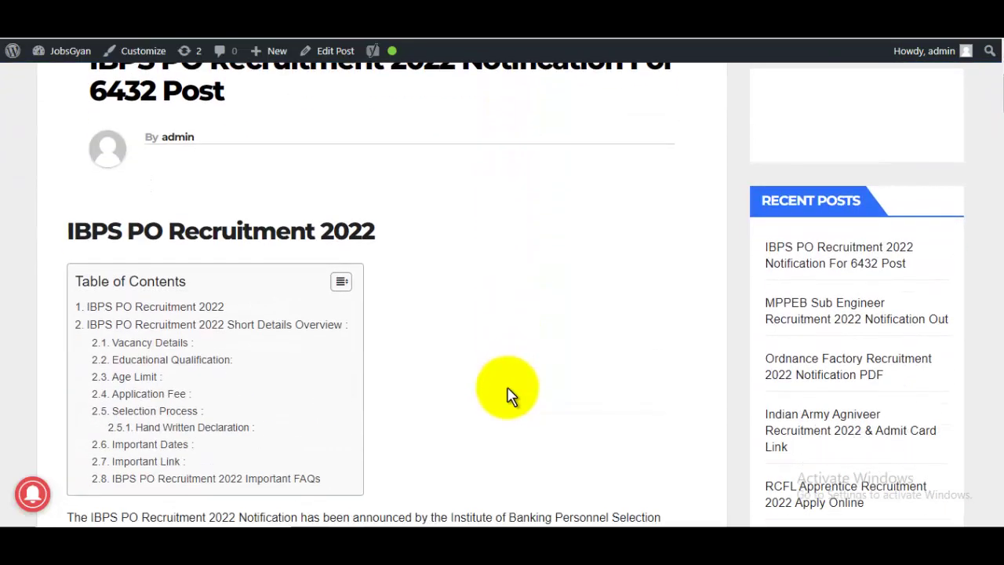
scroll(506, 392, "down", 5)
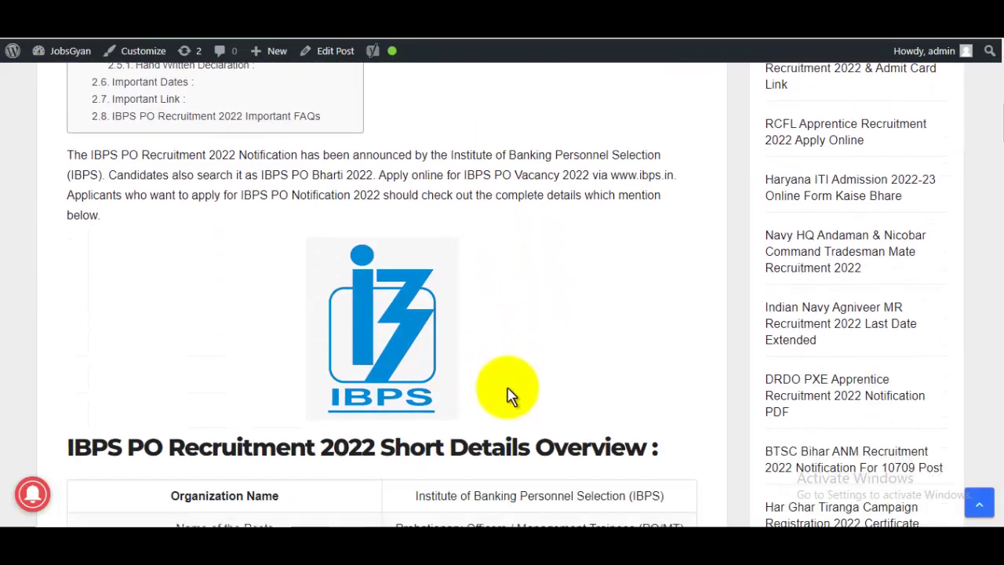
scroll(496, 363, "down", 2)
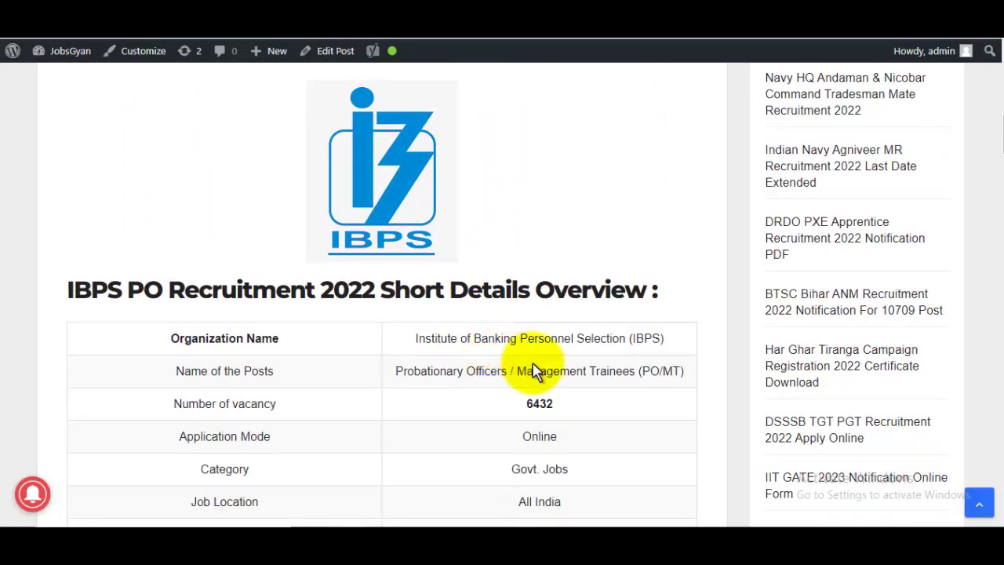
scroll(535, 370, "down", 1)
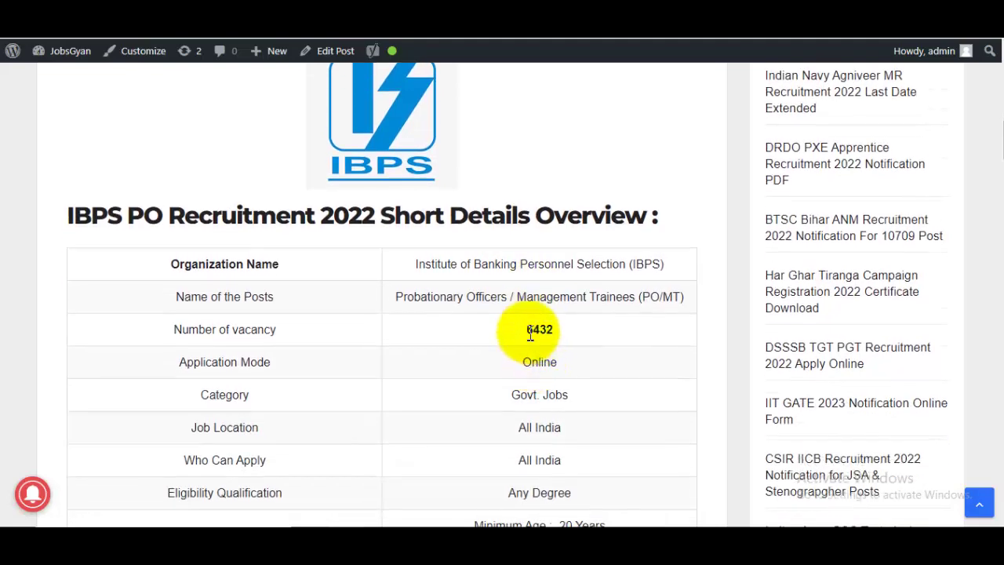
Step: Highlight the 6432 vacancy count and the category headings of the Vacancy Details table
double_click(539, 331)
scroll(588, 345, "down", 1)
scroll(593, 353, "down", 5)
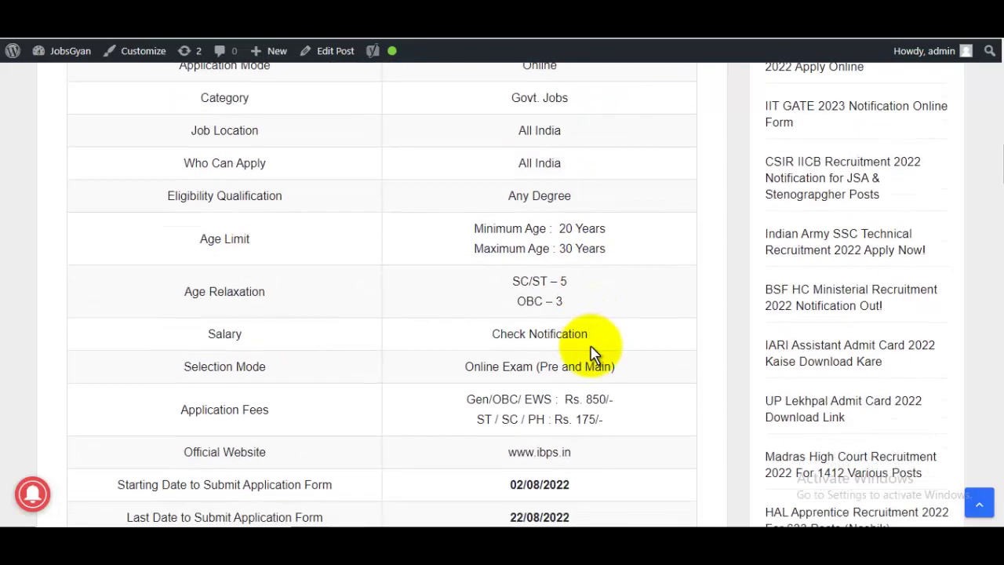
left_click_drag(510, 301, 583, 302)
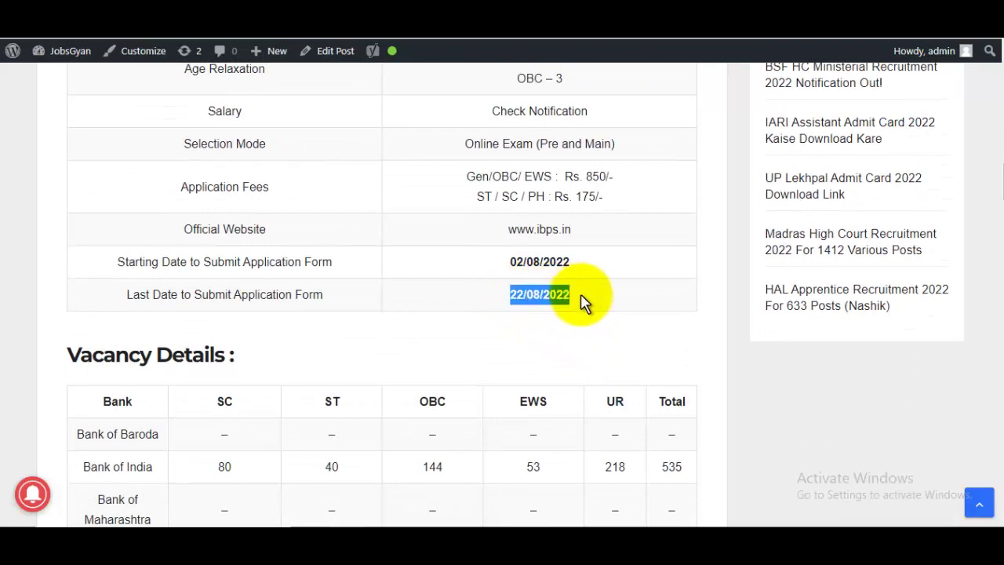
scroll(588, 325, "down", 2)
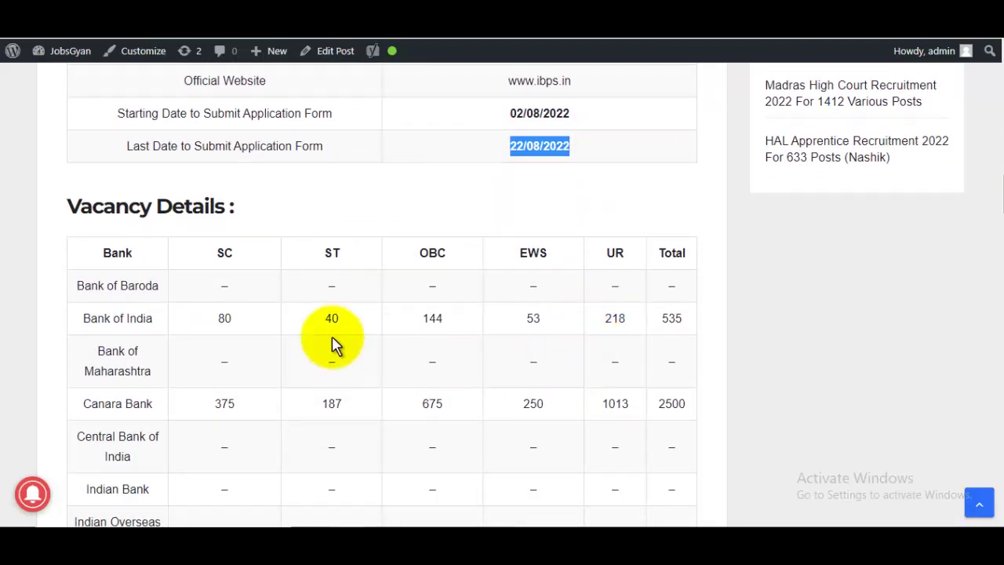
left_click_drag(335, 257, 560, 325)
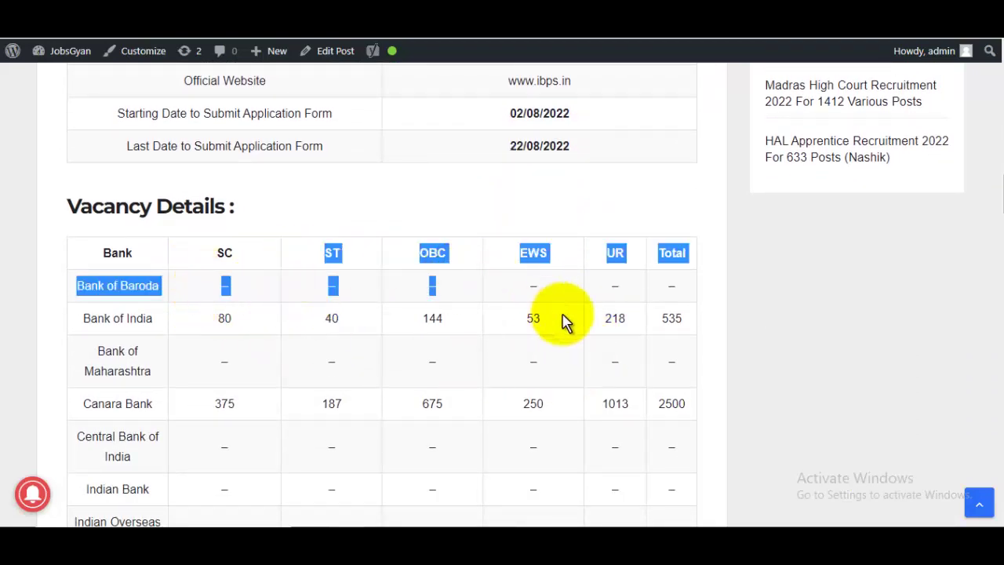
left_click(602, 342)
scroll(603, 342, "down", 6)
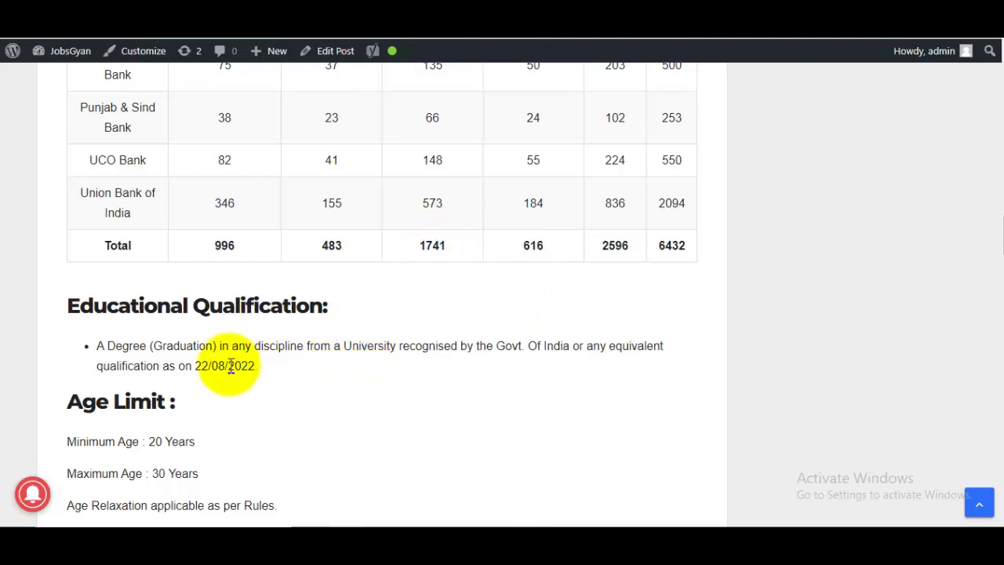
Step: Highlight the 22/08/2022 qualification cut-off, the 30-year maximum age and the fee line
left_click_drag(208, 365, 310, 373)
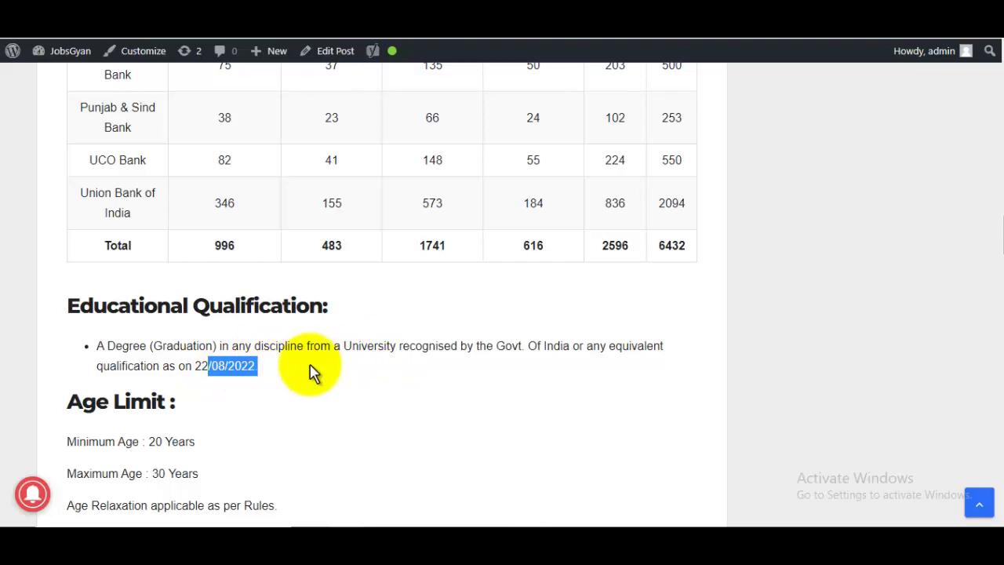
scroll(326, 373, "down", 2)
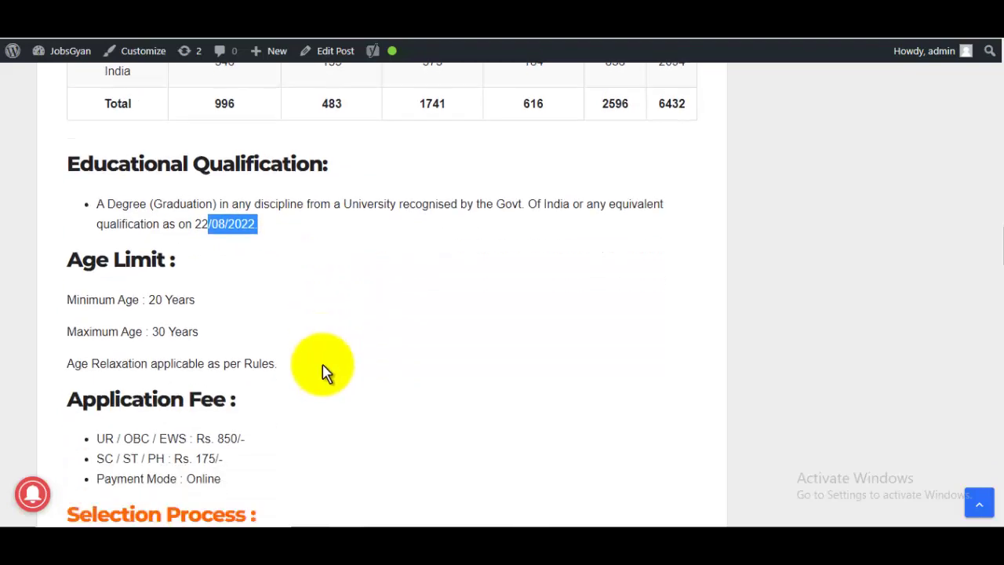
left_click(274, 234)
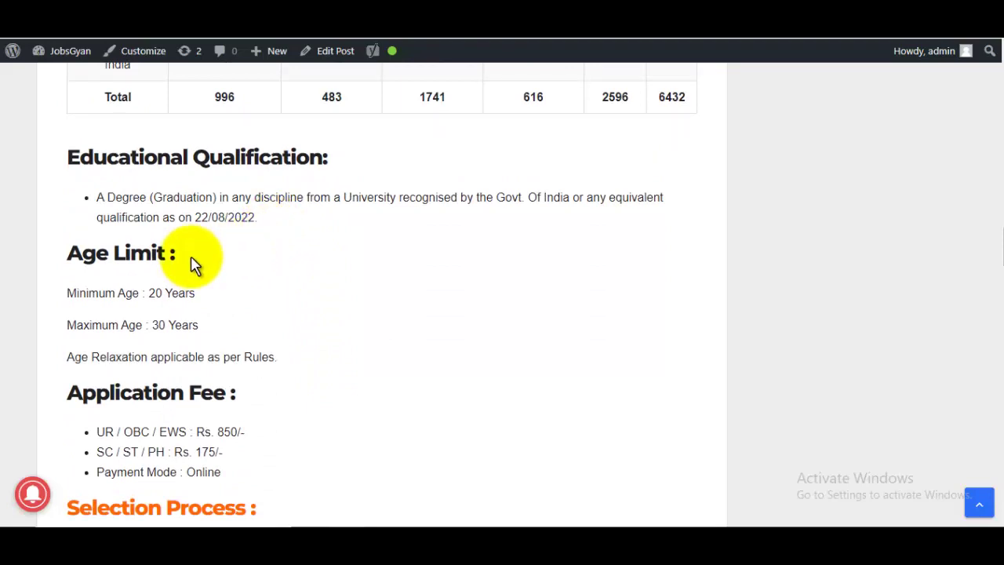
double_click(217, 329)
scroll(259, 337, "down", 2)
left_click_drag(120, 283, 238, 285)
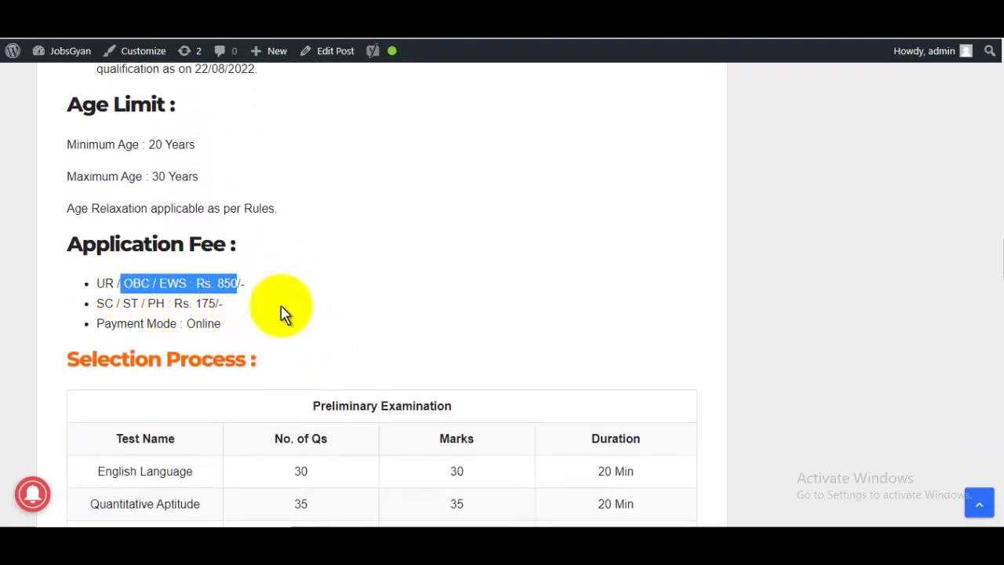
left_click(201, 284)
Step: Scroll past Important Dates and follow the Apply Online link to the IBPS PO application page
scroll(383, 294, "down", 3)
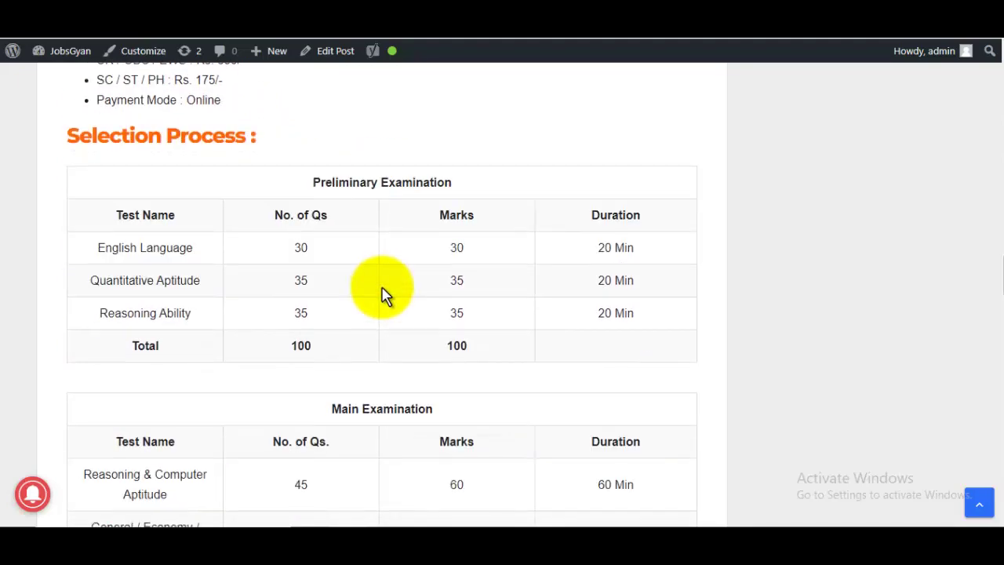
scroll(384, 293, "down", 10)
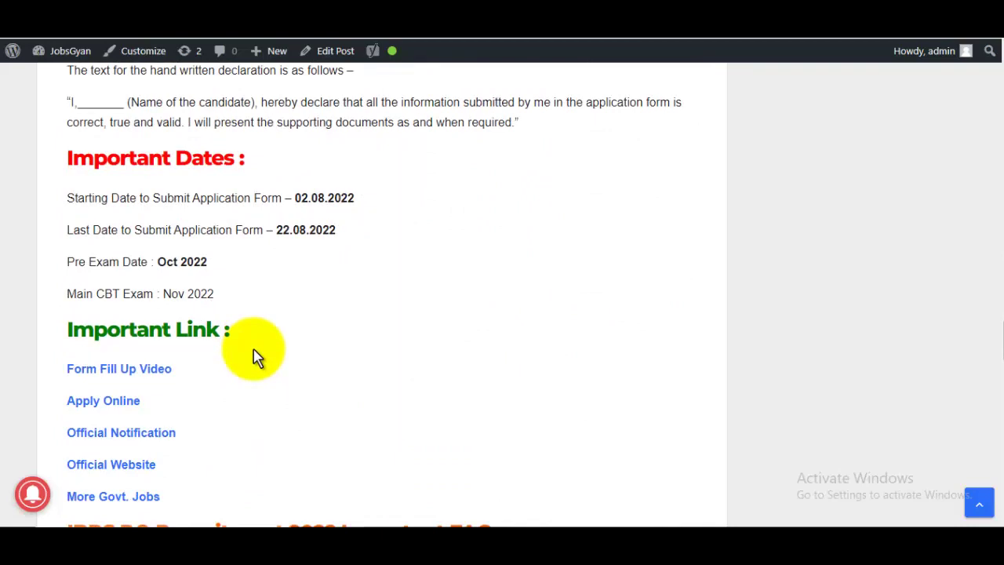
scroll(254, 356, "down", 2)
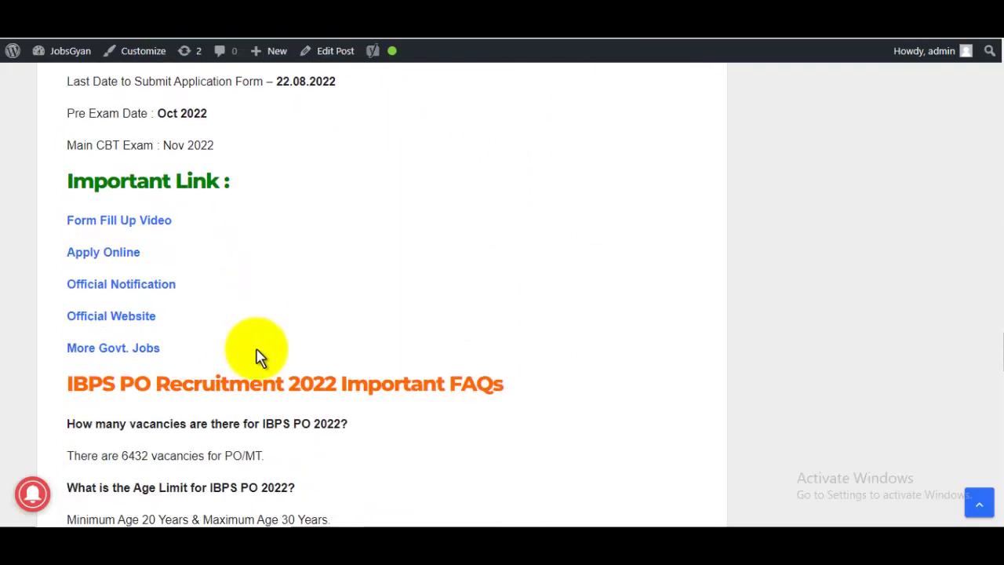
left_click(127, 254)
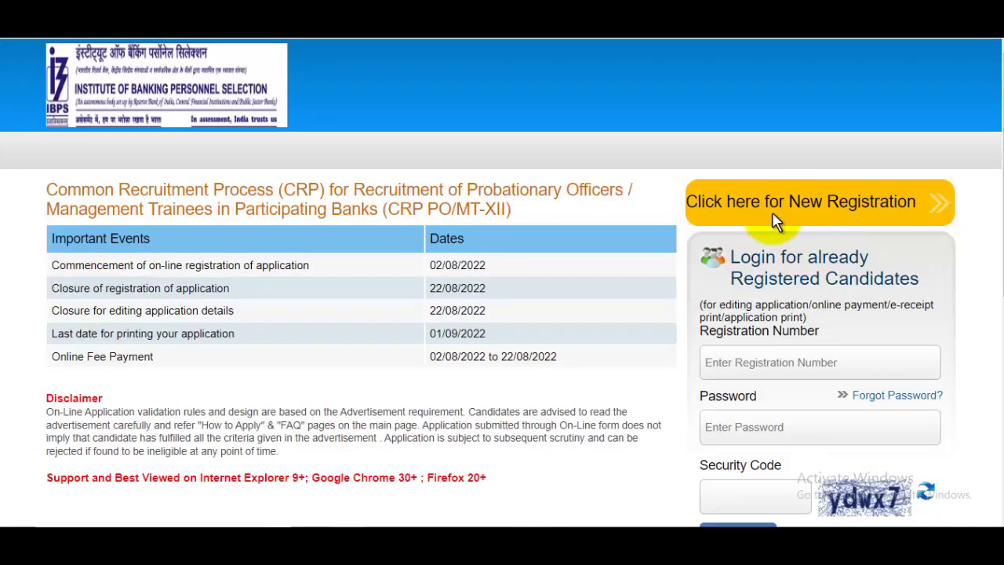
Step: Start a new registration and enter and confirm the candidate's first and last names
left_click(791, 213)
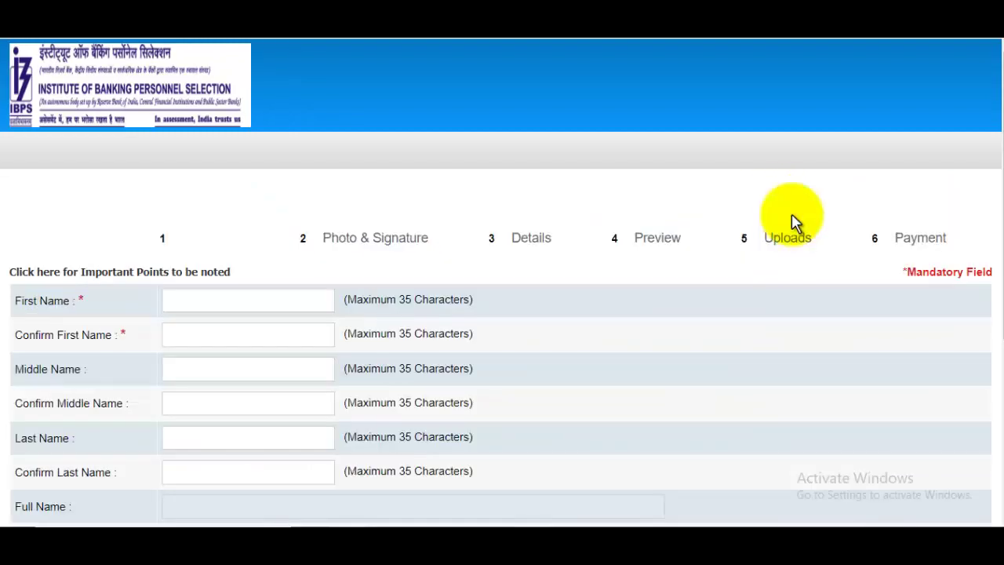
scroll(645, 305, "down", 1)
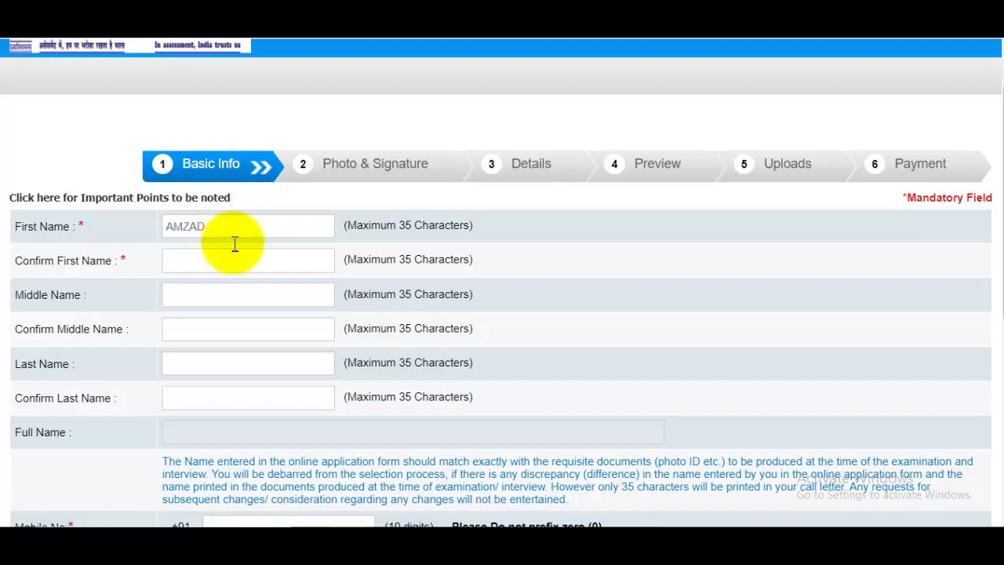
left_click(225, 259)
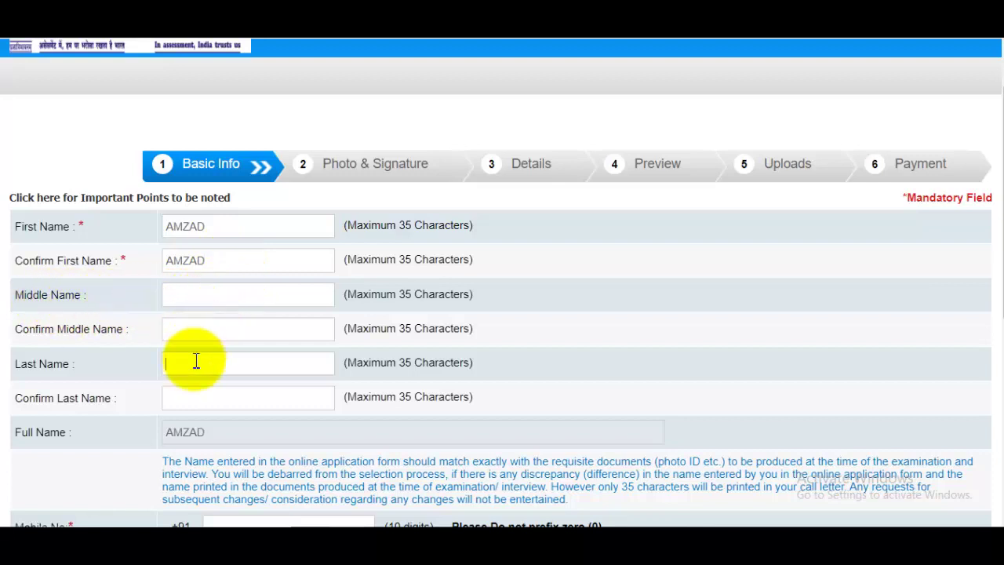
left_click(189, 392)
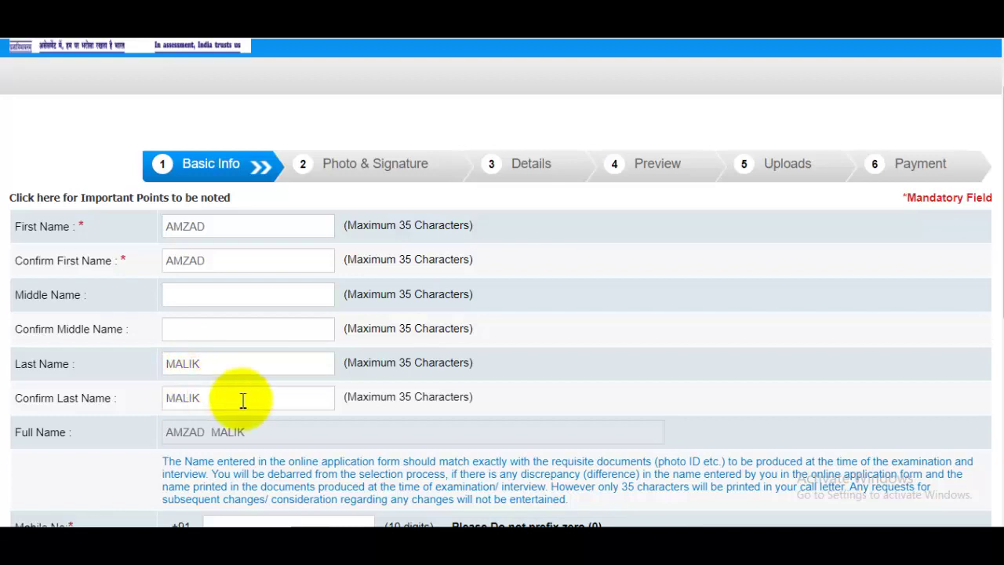
scroll(242, 403, "down", 3)
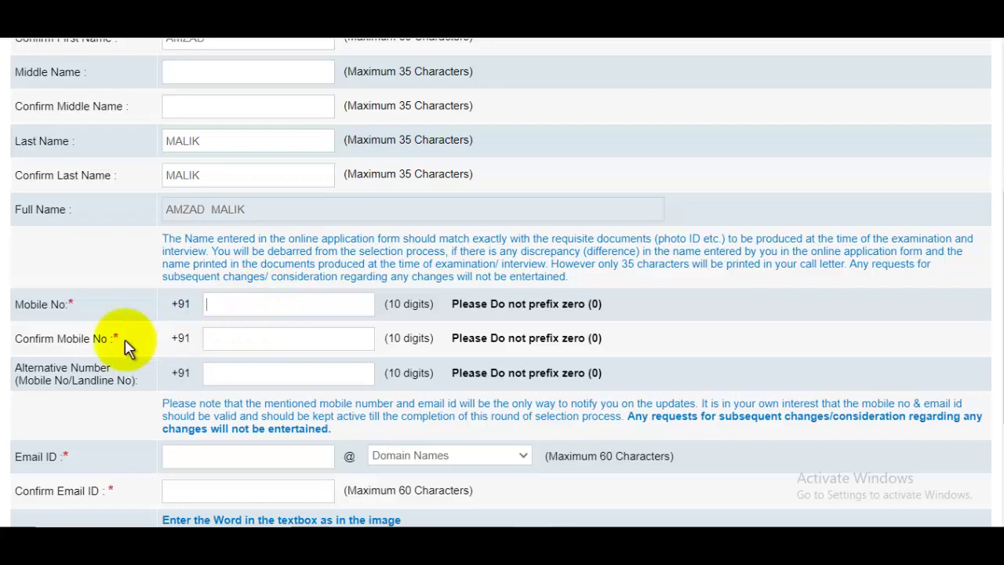
Step: Fill in the mobile number confirmation and an alternative contact number
left_click(261, 333)
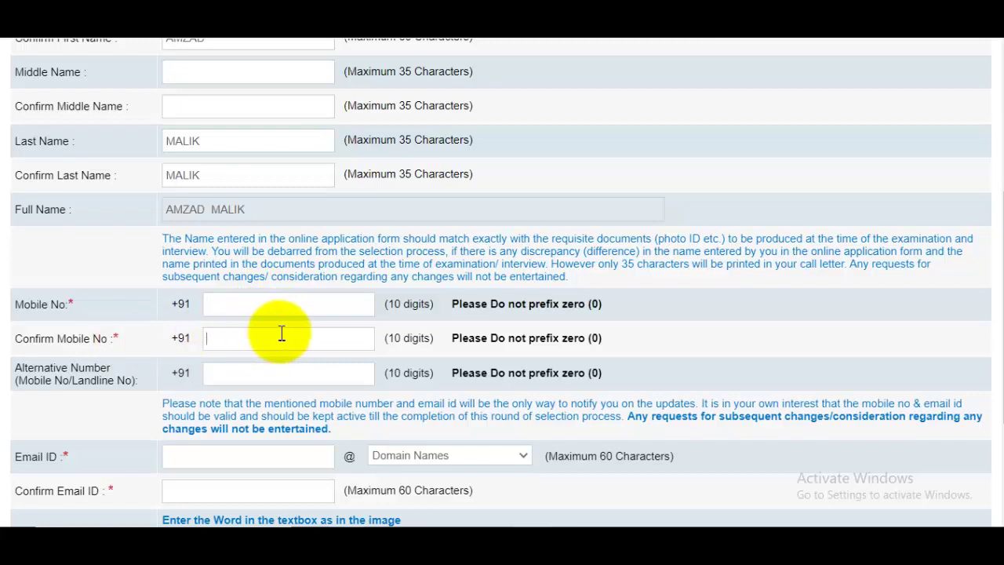
scroll(281, 333, "down", 1)
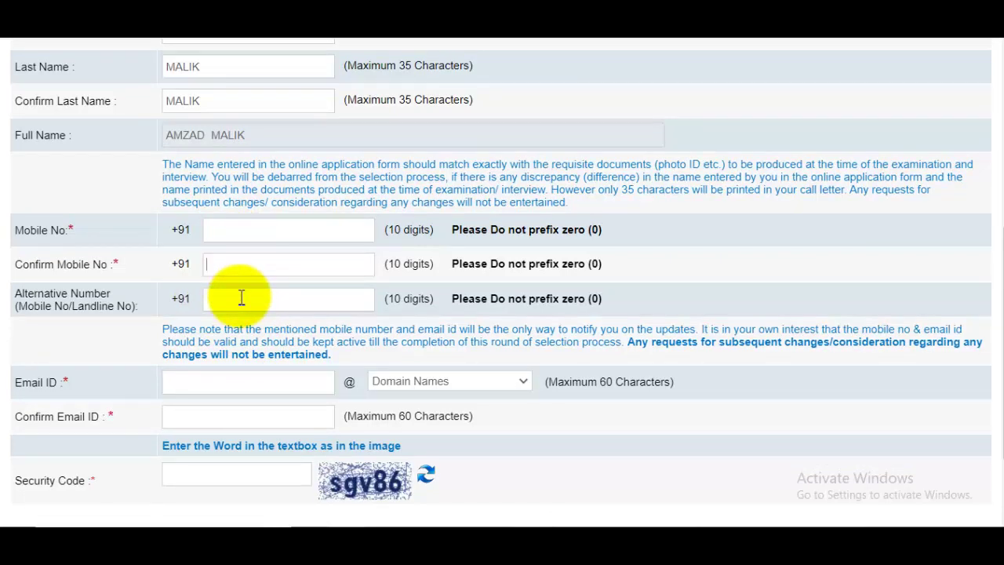
left_click(267, 301)
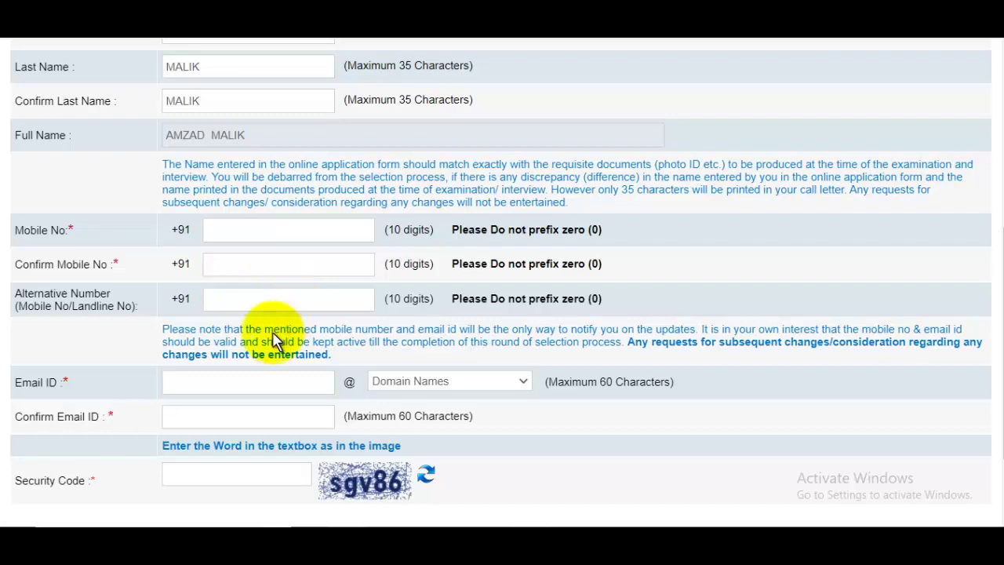
Step: Enter the e-mail username with the gmail.com domain and retype the full address to confirm
left_click(213, 386)
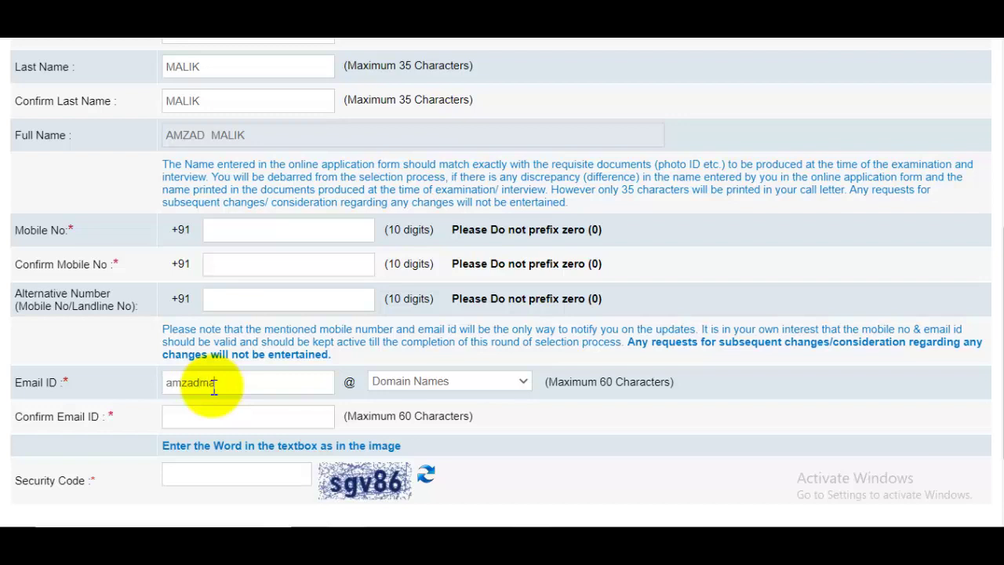
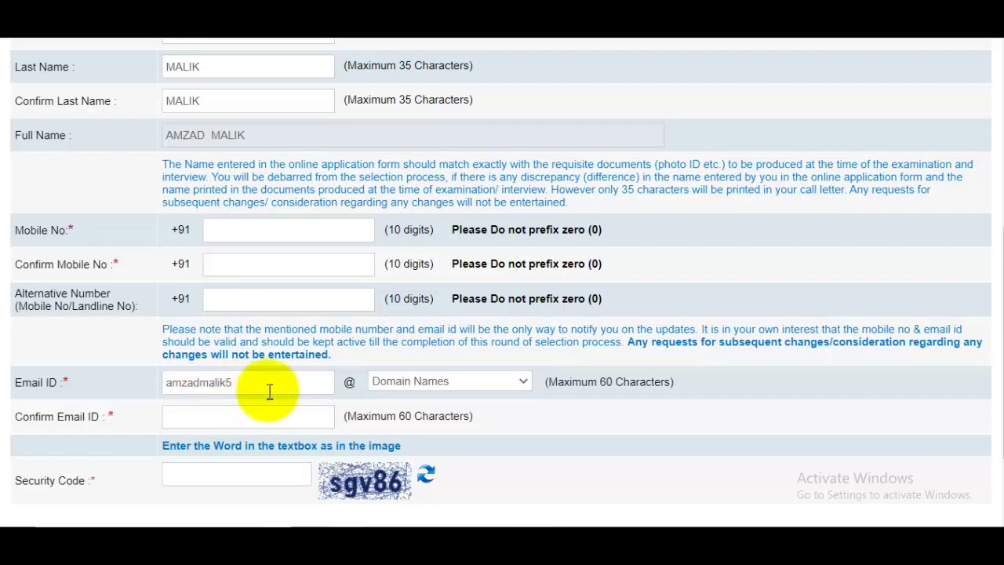
left_click(445, 384)
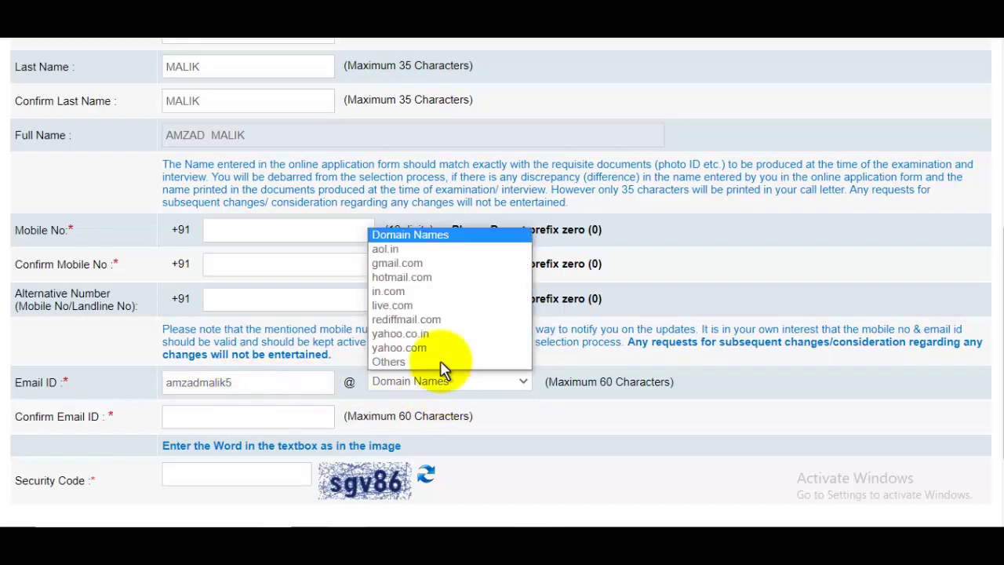
left_click(410, 265)
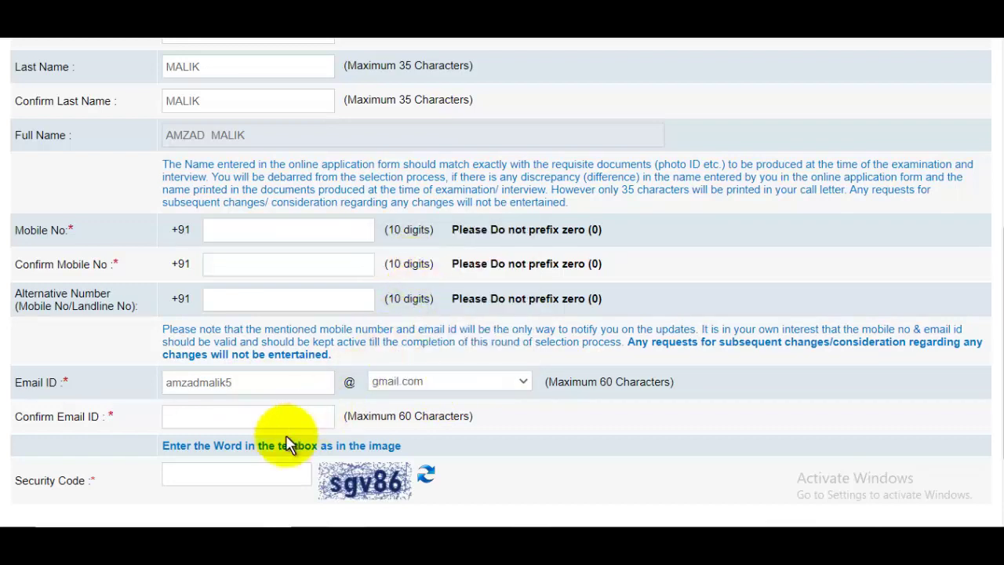
left_click(218, 419)
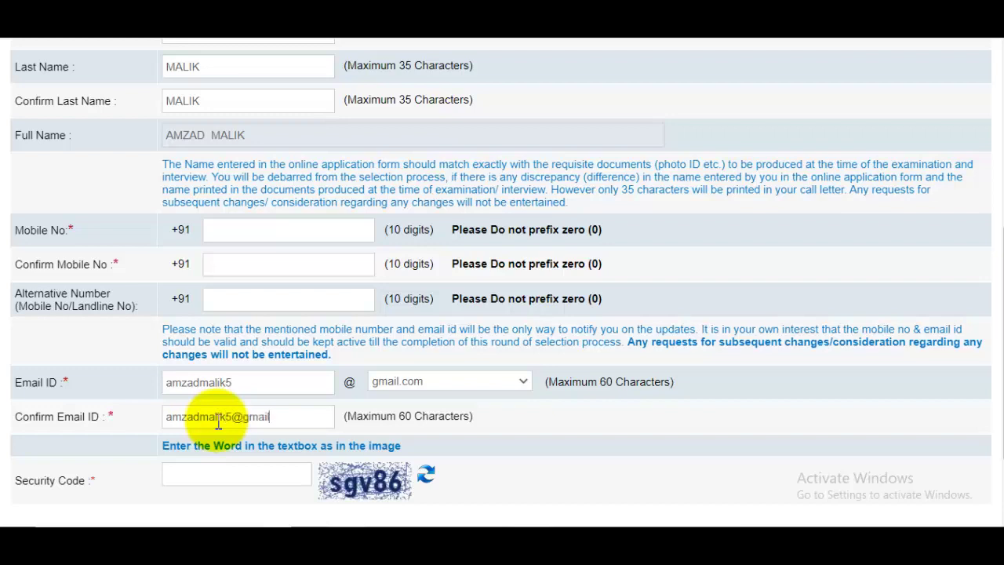
scroll(235, 415, "down", 3)
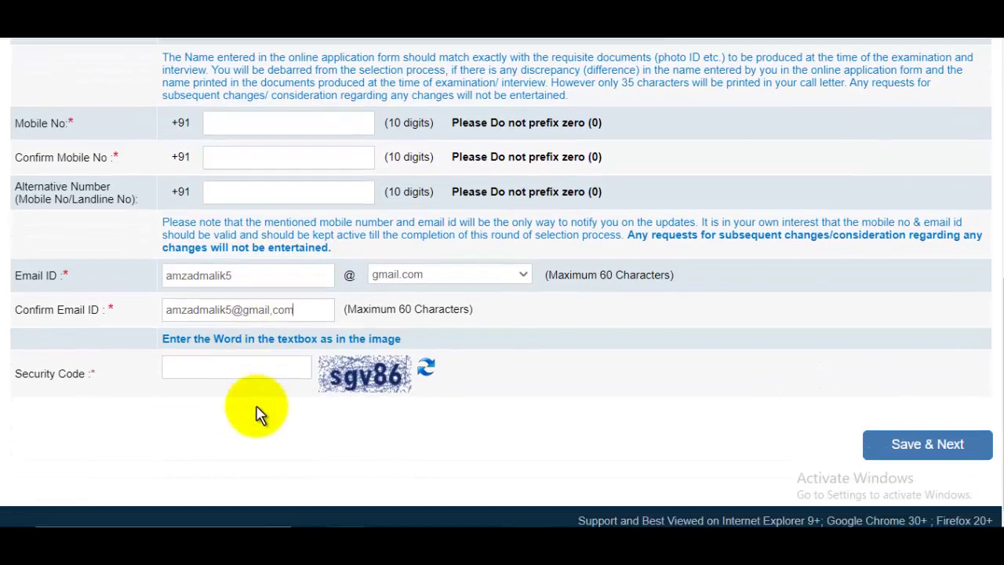
Step: Look back over the Basic Info form, then Save & Next to reach Photo & Signature
scroll(314, 359, "up", 11)
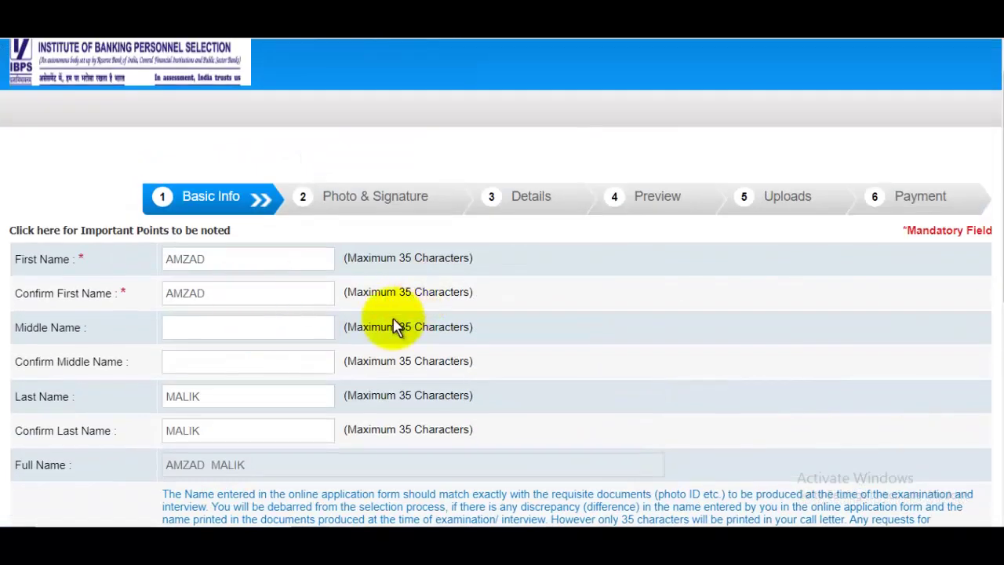
scroll(533, 326, "down", 2)
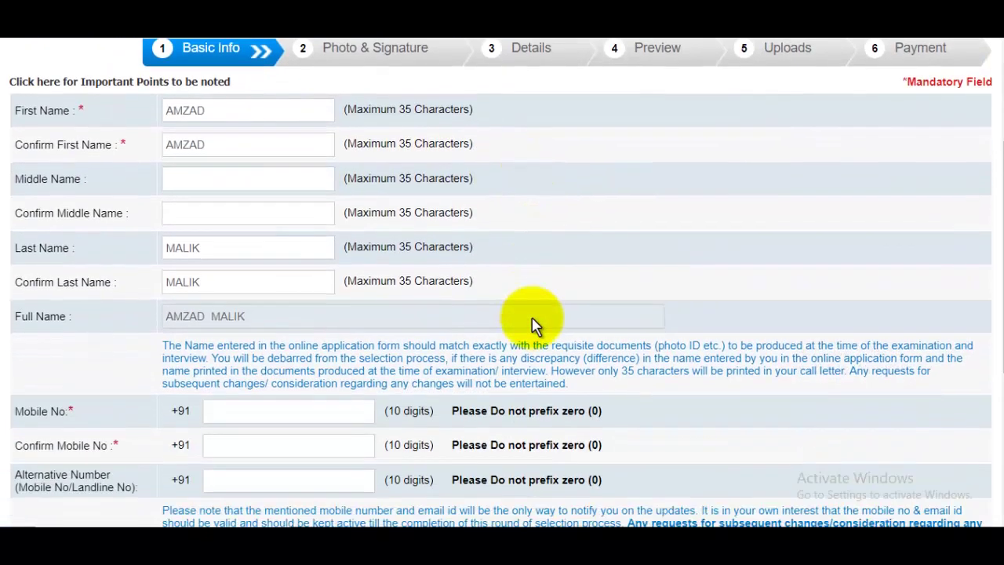
scroll(594, 321, "down", 2)
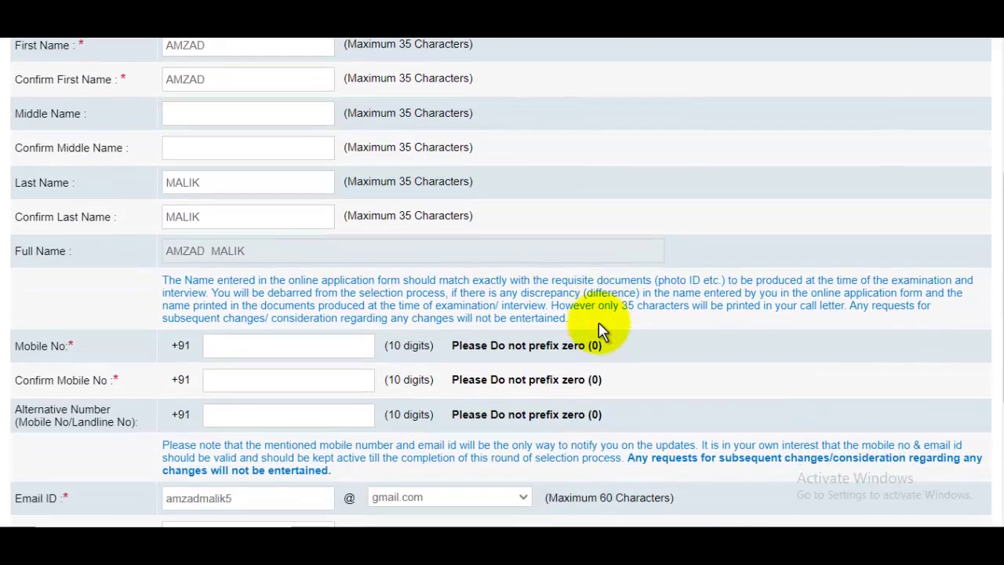
scroll(600, 329, "down", 3)
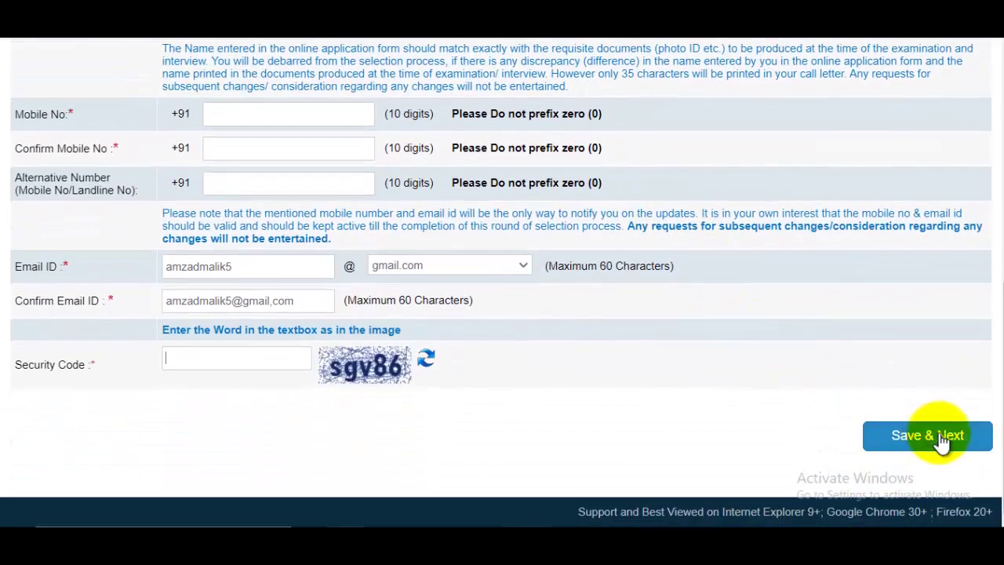
left_click(940, 439)
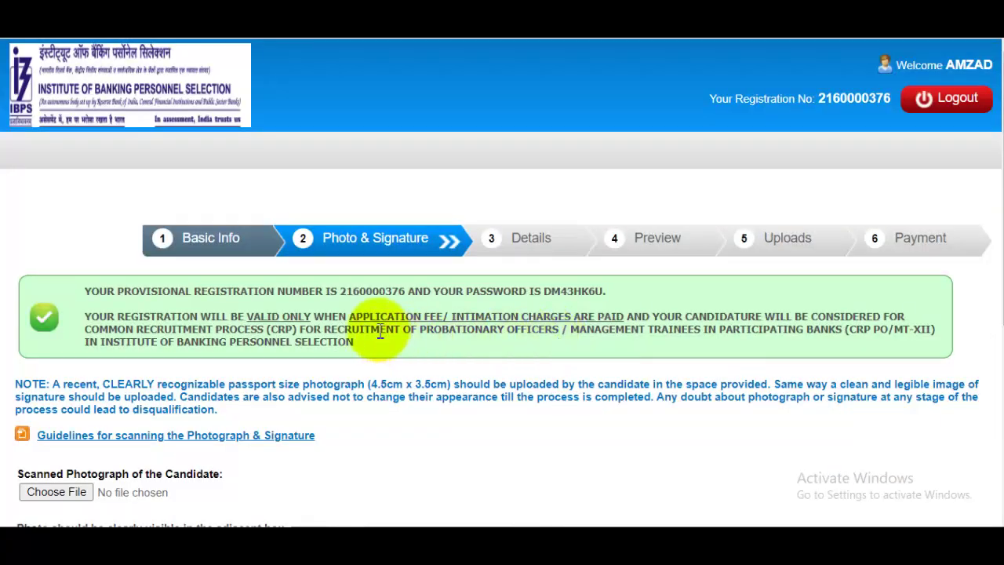
left_click_drag(359, 290, 636, 302)
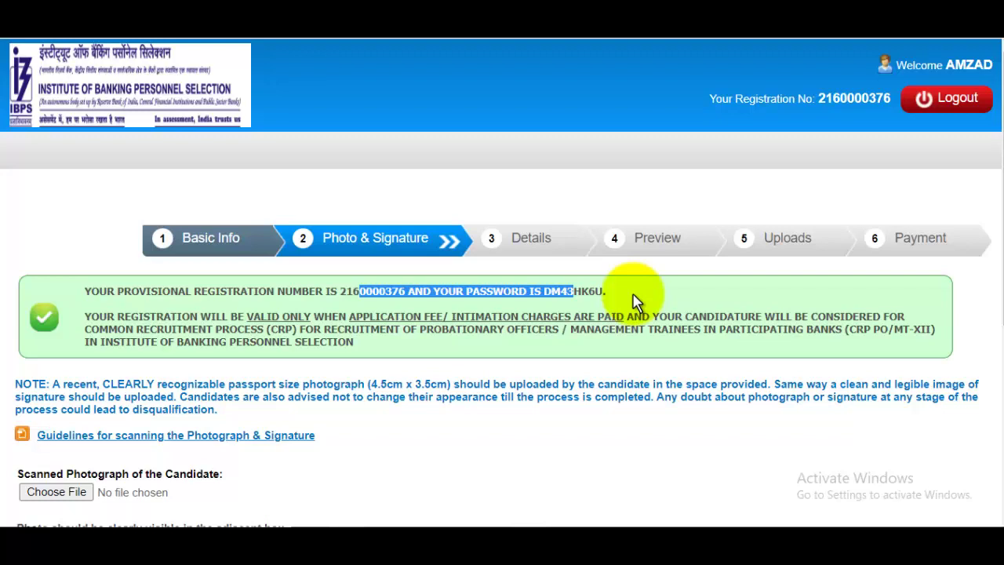
scroll(596, 298, "down", 1)
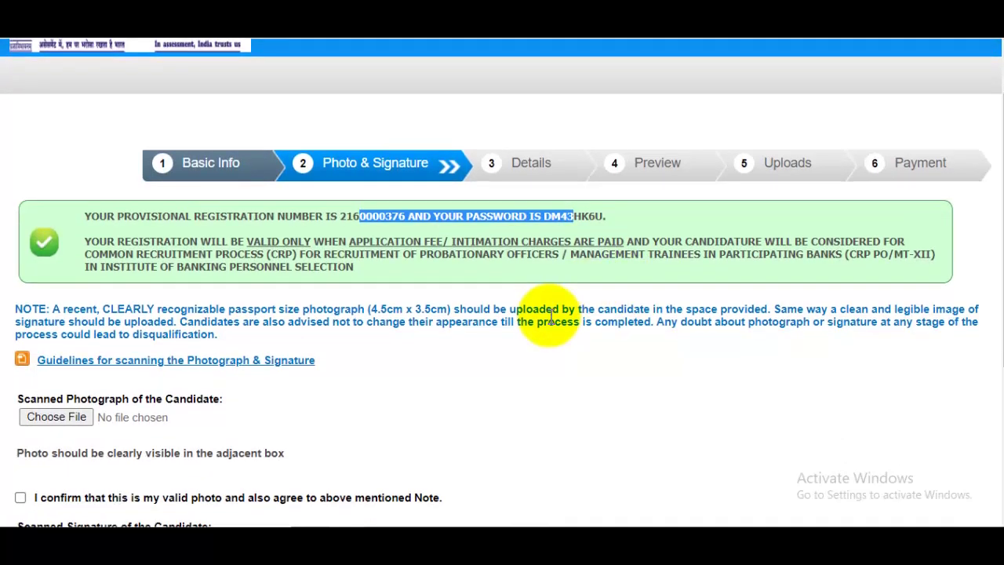
scroll(584, 298, "down", 2)
scroll(373, 305, "down", 1)
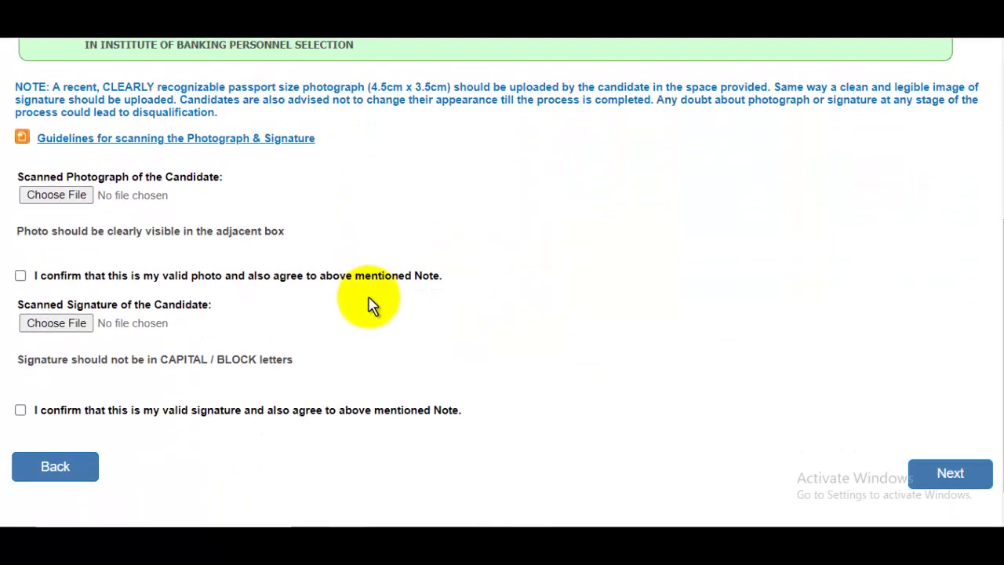
left_click(596, 19)
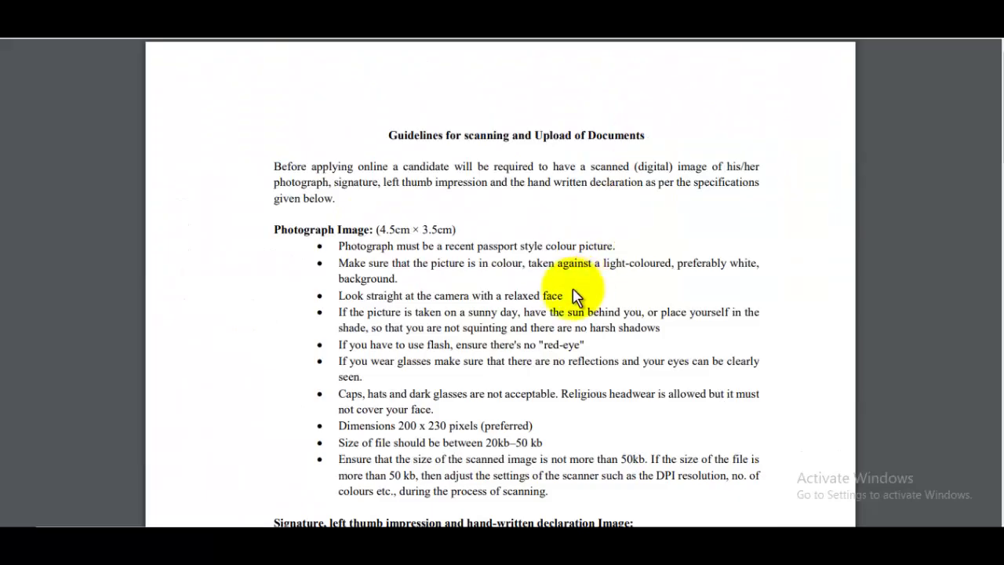
double_click(382, 229)
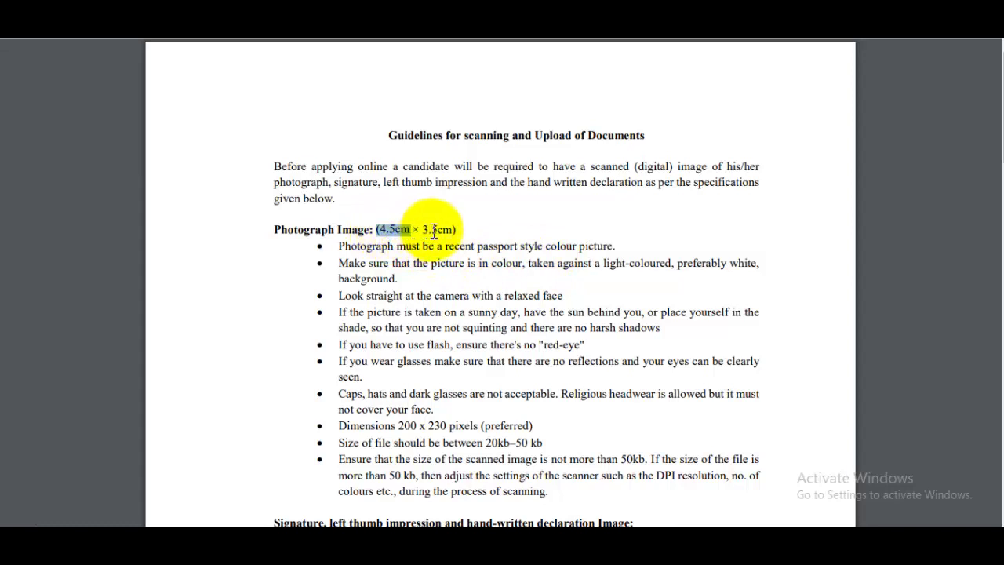
left_click(439, 230, "shift")
left_click(444, 232)
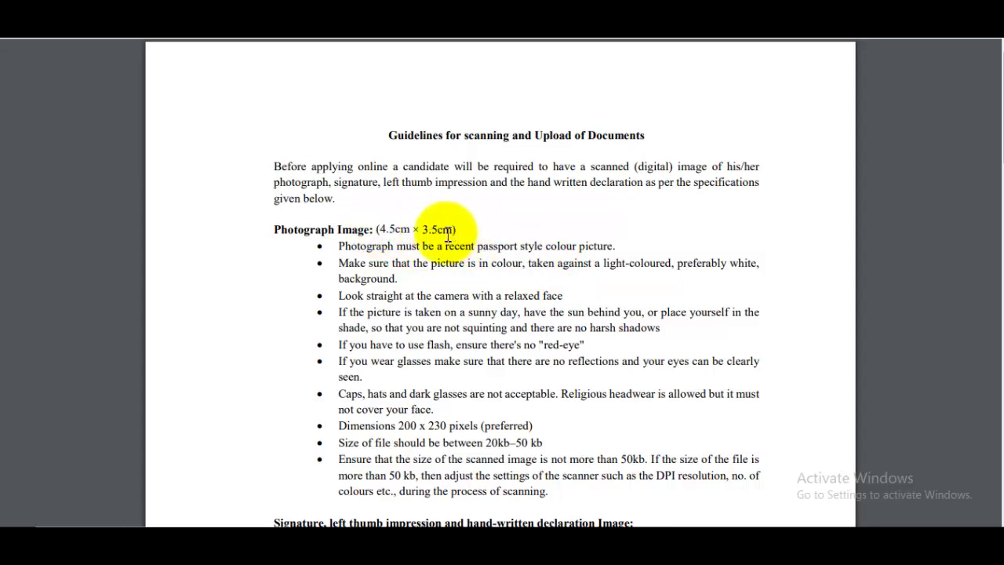
left_click_drag(413, 229, 493, 228)
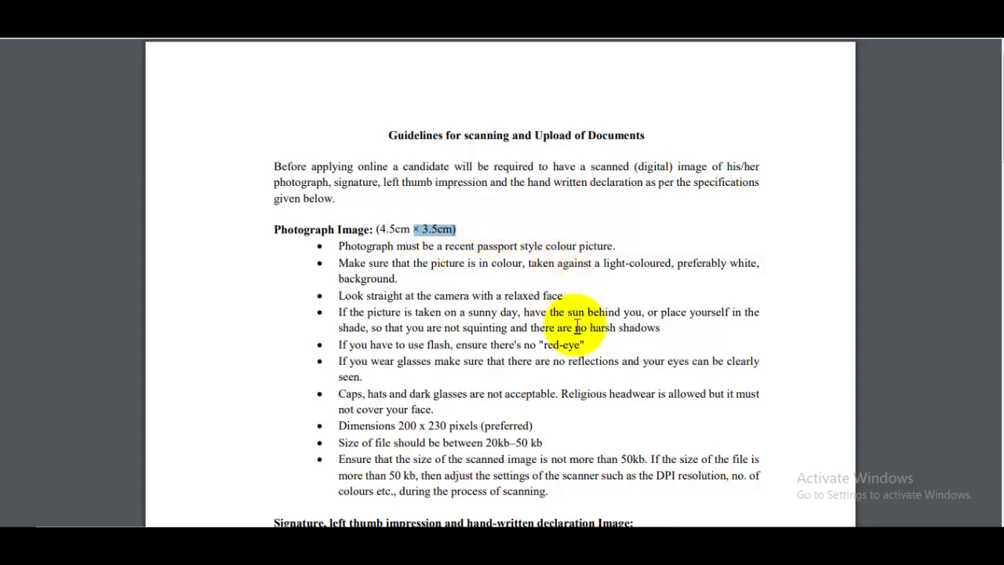
scroll(584, 341, "down", 2)
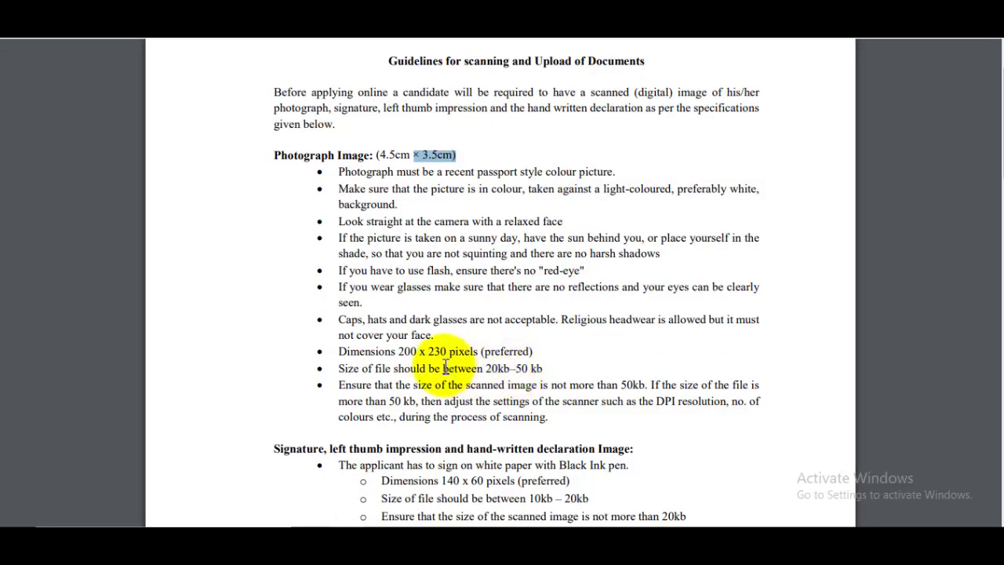
left_click_drag(418, 352, 529, 345)
left_click(544, 345)
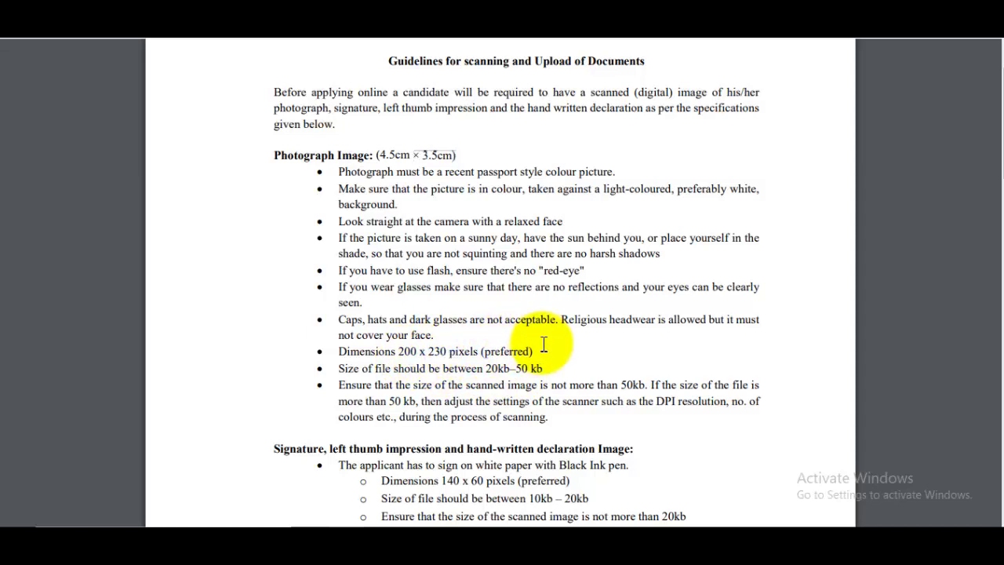
left_click_drag(511, 368, 543, 364)
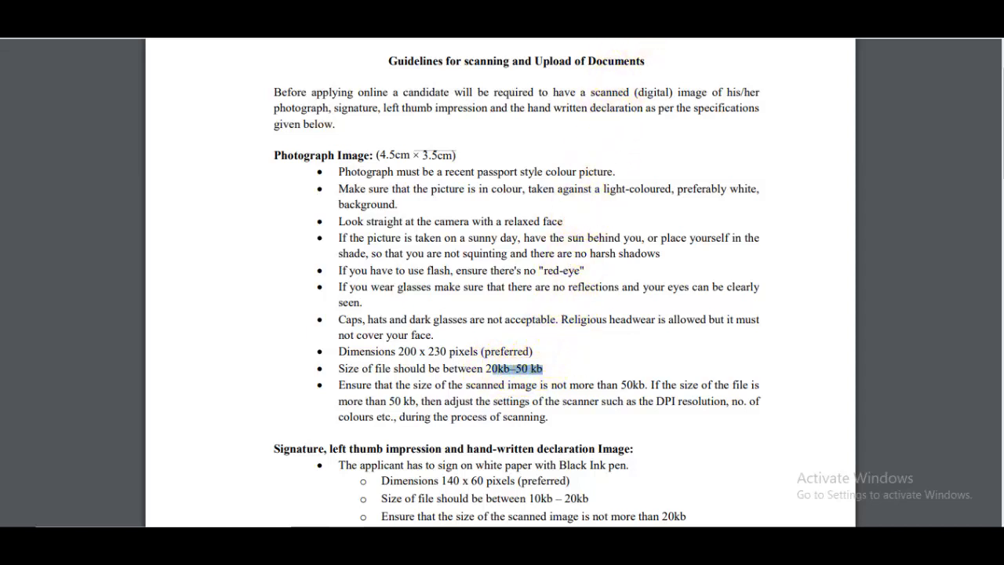
key("ctrl+w")
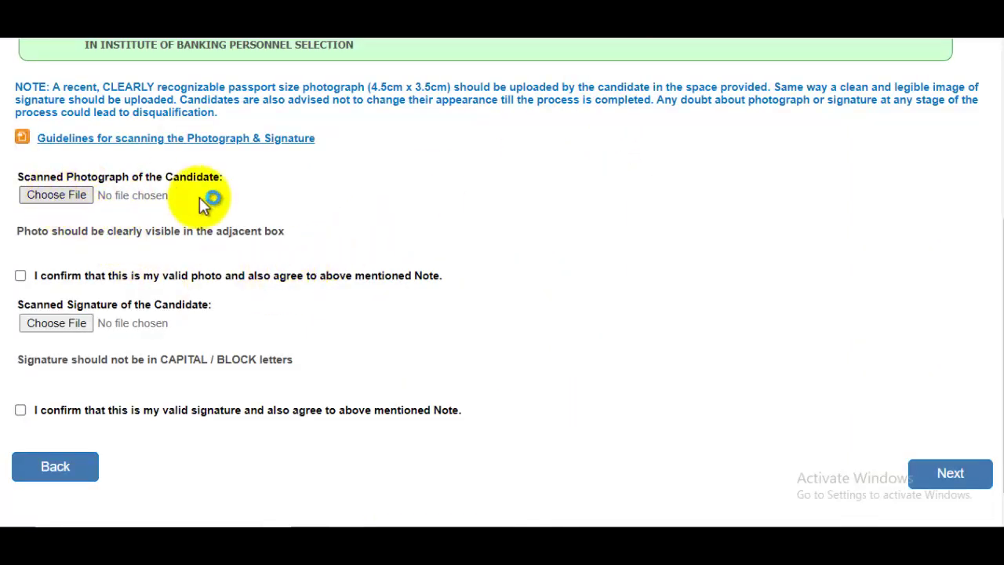
Step: Upload the randompassport image from the Pictures folder as the candidate's photograph
left_click(201, 197)
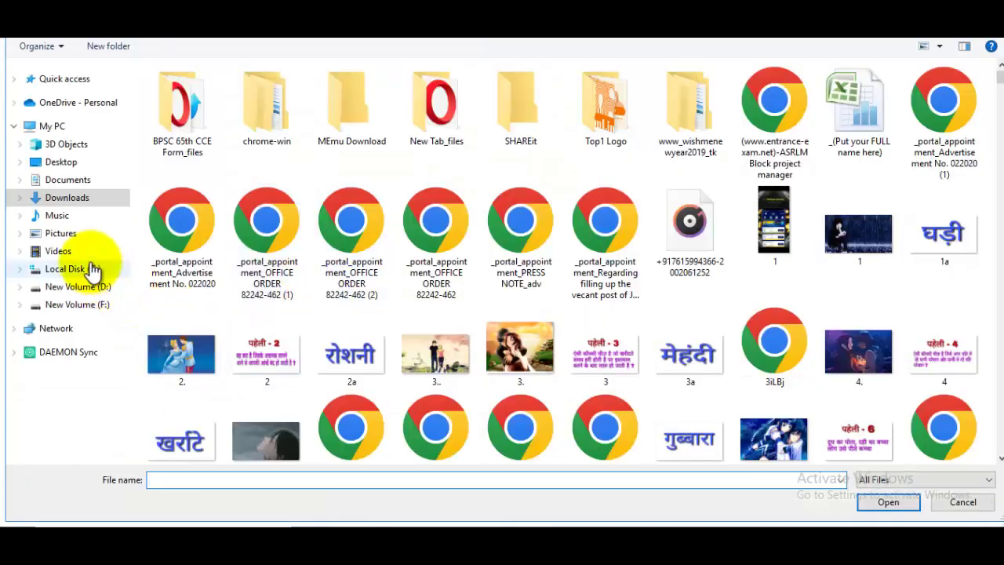
left_click(62, 233)
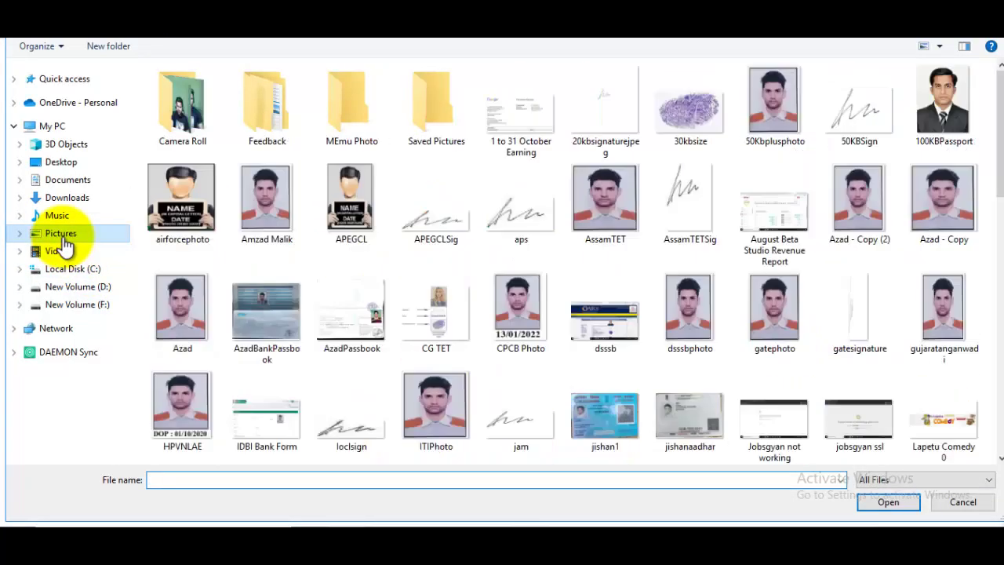
left_click_drag(990, 116, 994, 284)
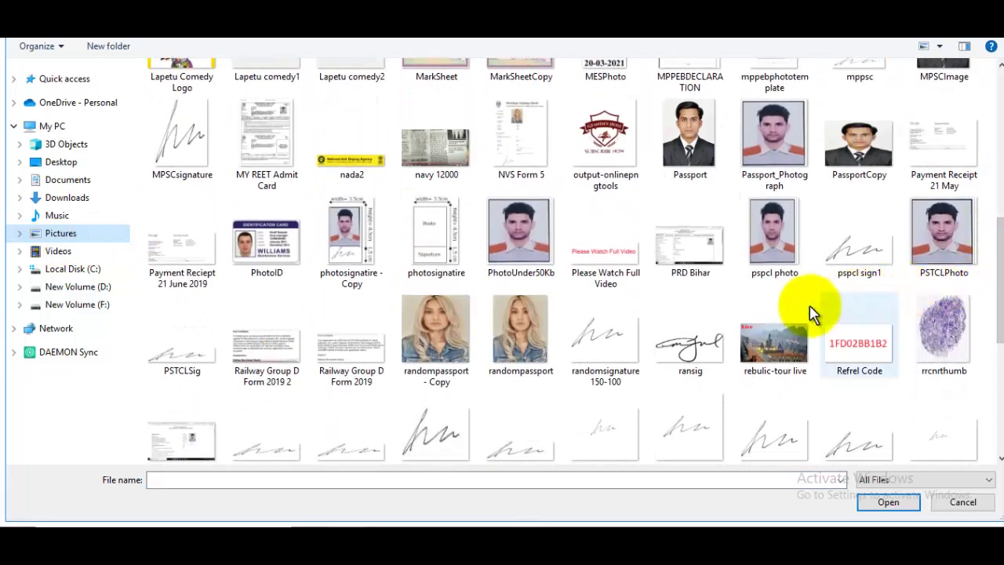
left_click(522, 350)
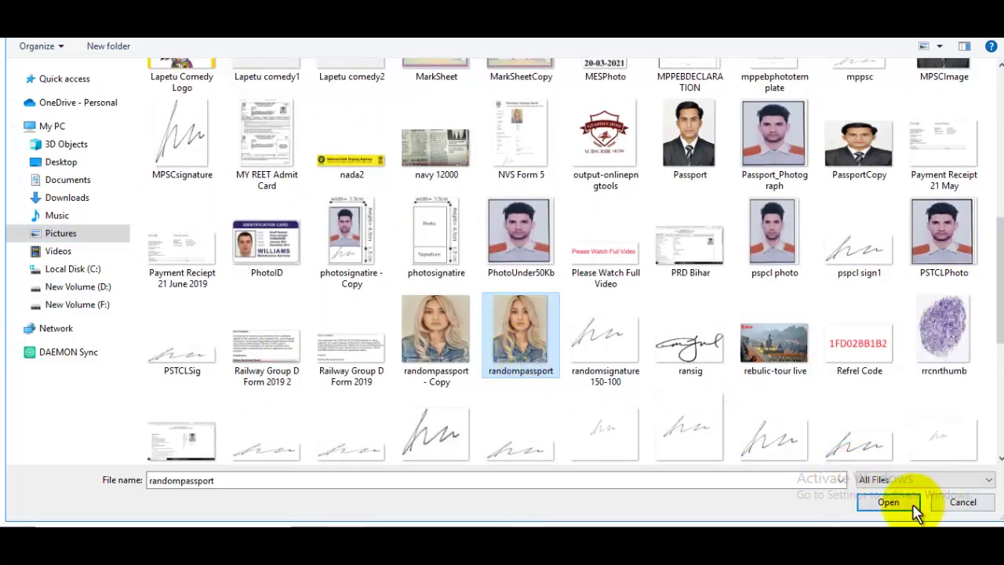
left_click(910, 505)
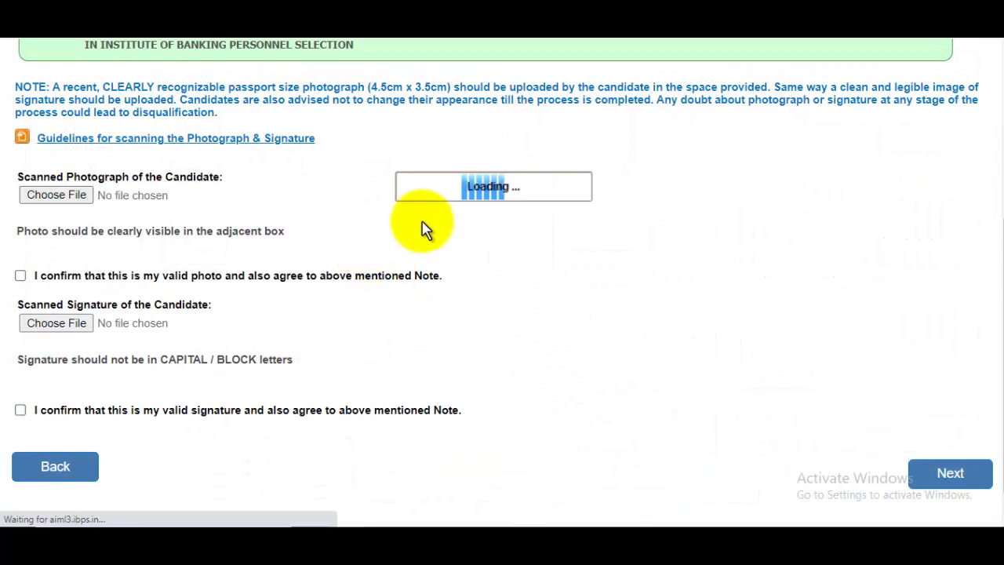
scroll(487, 224, "down", 2)
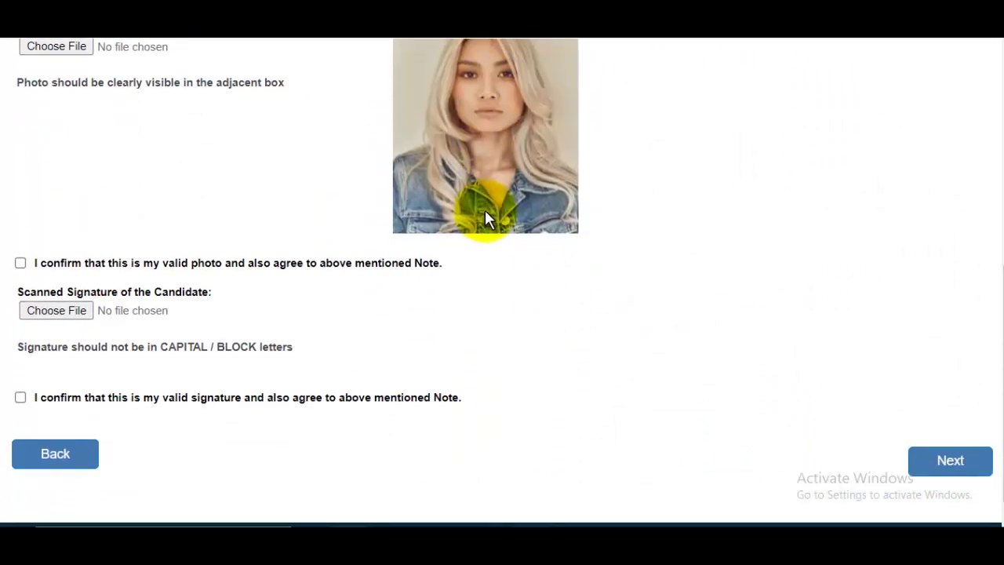
scroll(533, 176, "down", 1)
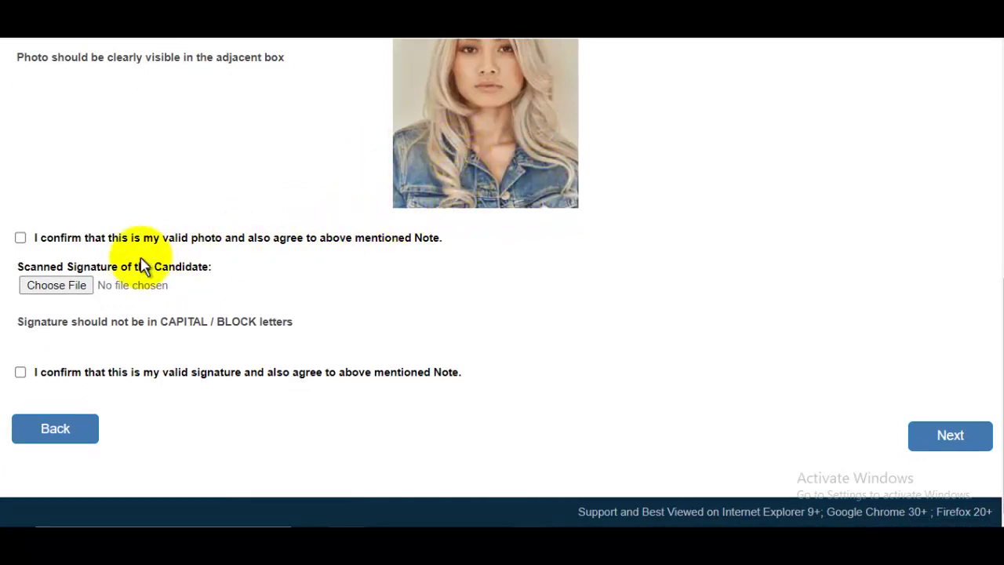
Step: Tick the photo declaration, upload the Signature image, tick its declaration, and go to Details
left_click(20, 238)
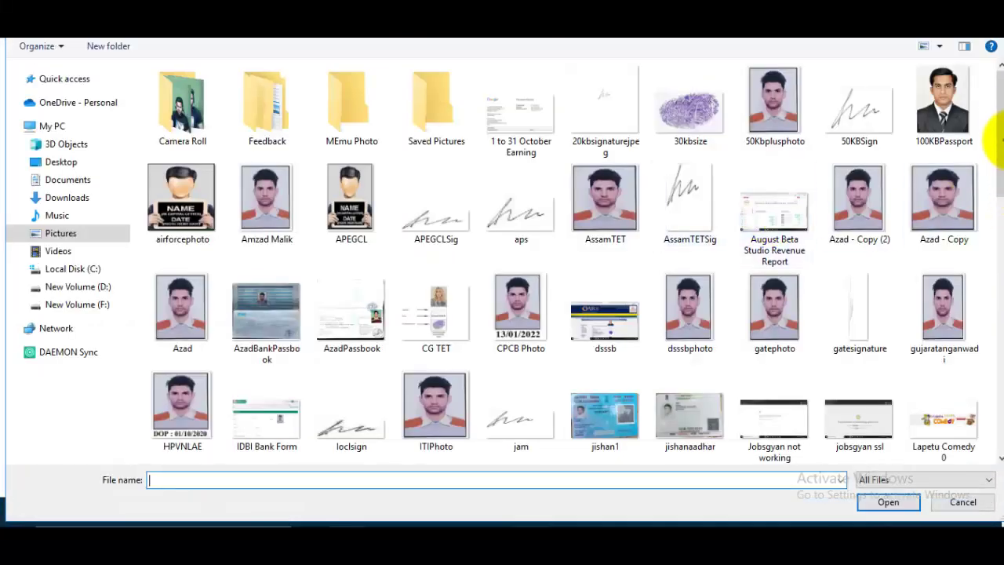
left_click_drag(996, 118, 963, 336)
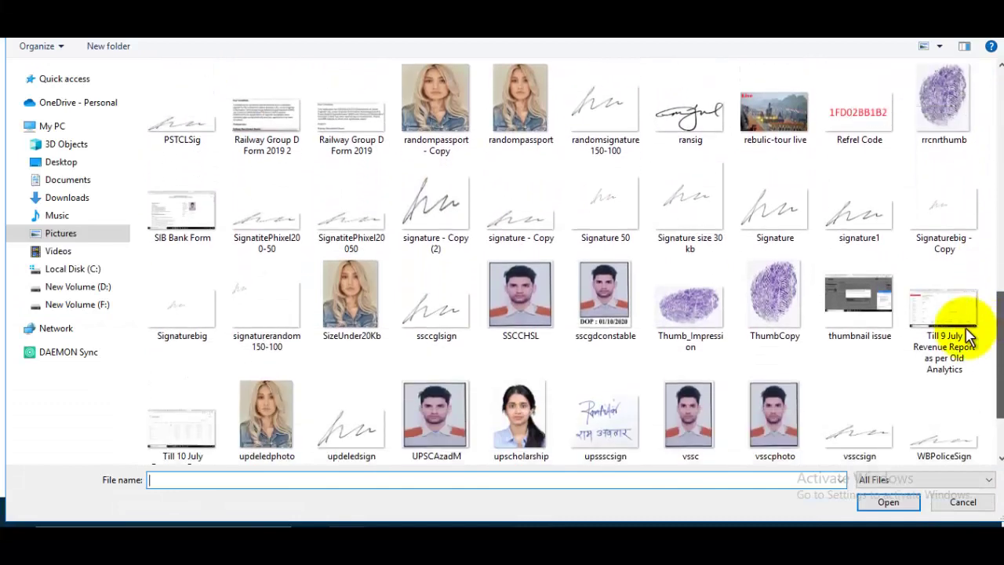
scroll(693, 286, "down", 1)
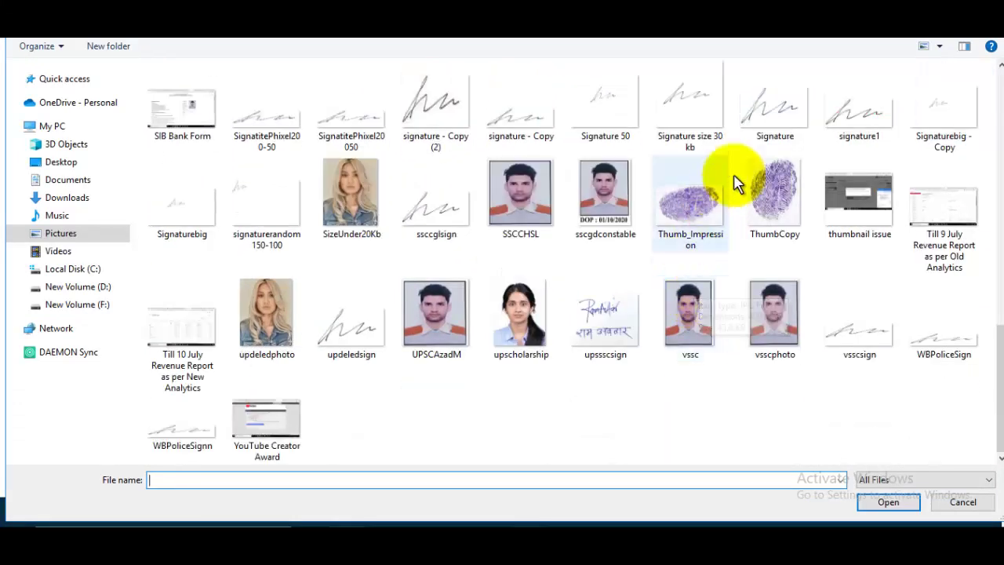
left_click(767, 122)
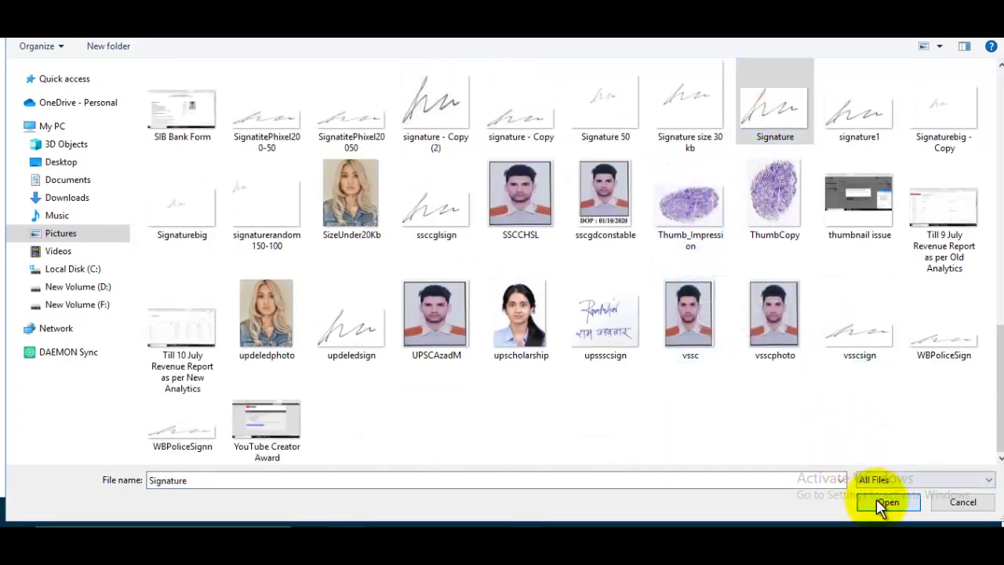
left_click(884, 503)
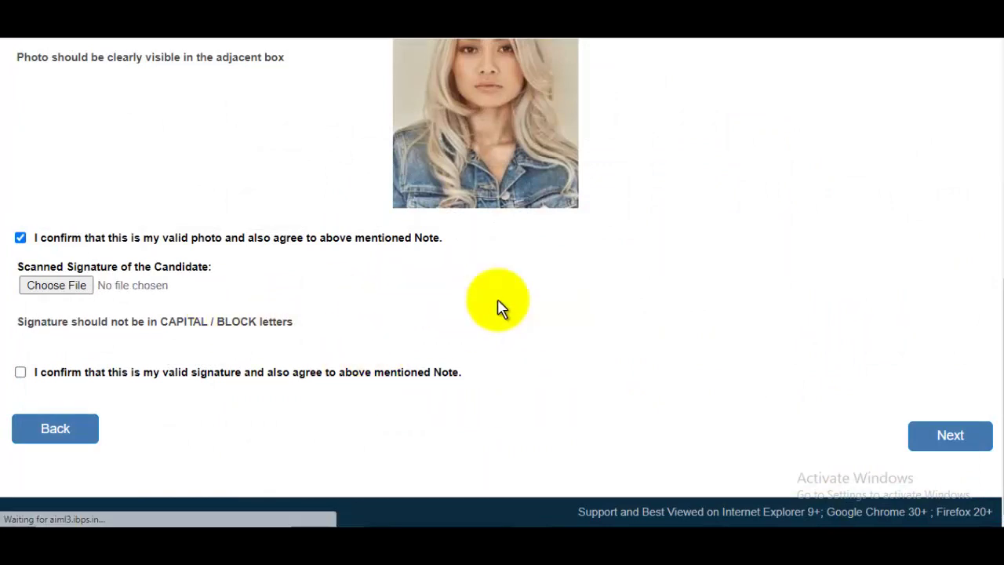
left_click(21, 372)
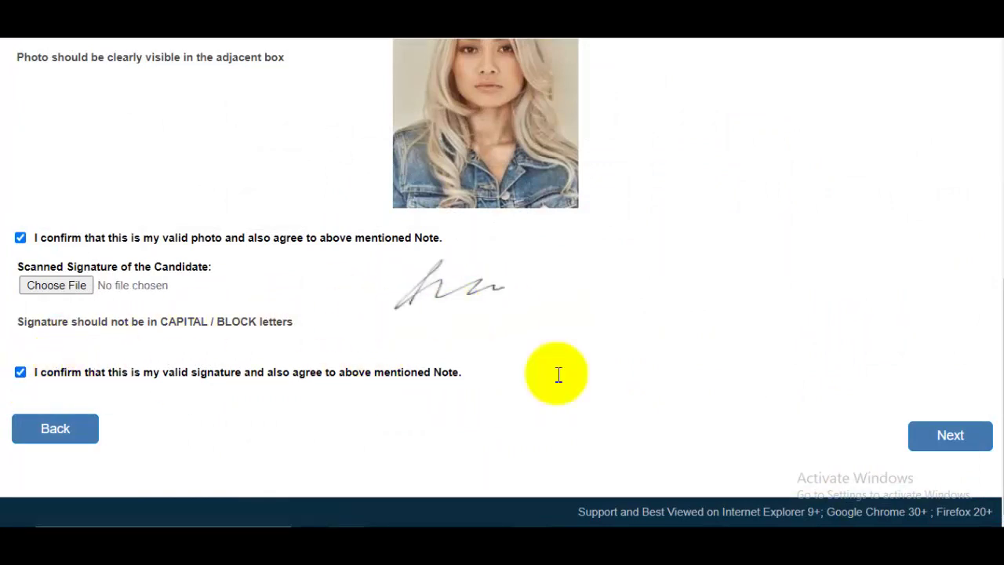
left_click(952, 441)
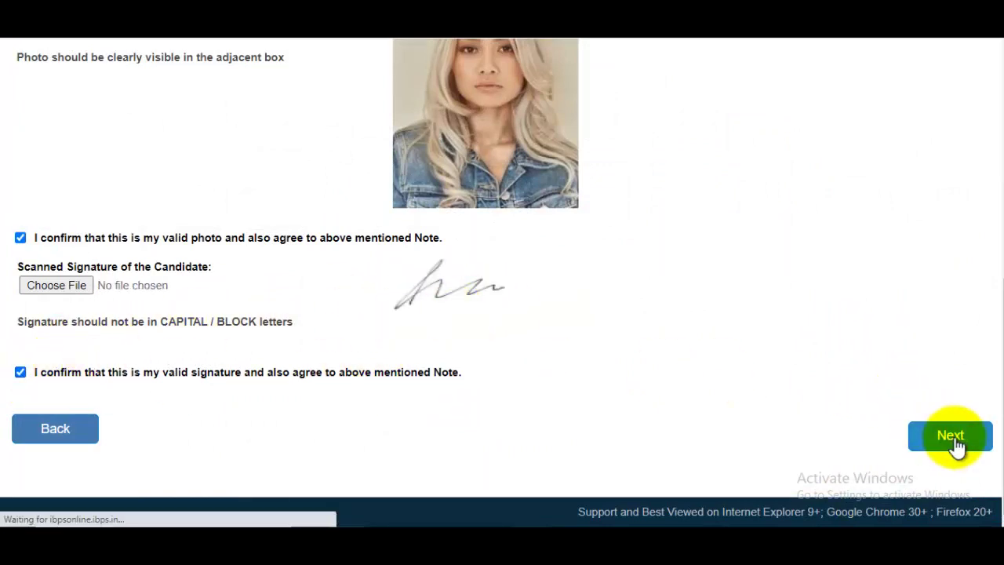
scroll(712, 365, "down", 2)
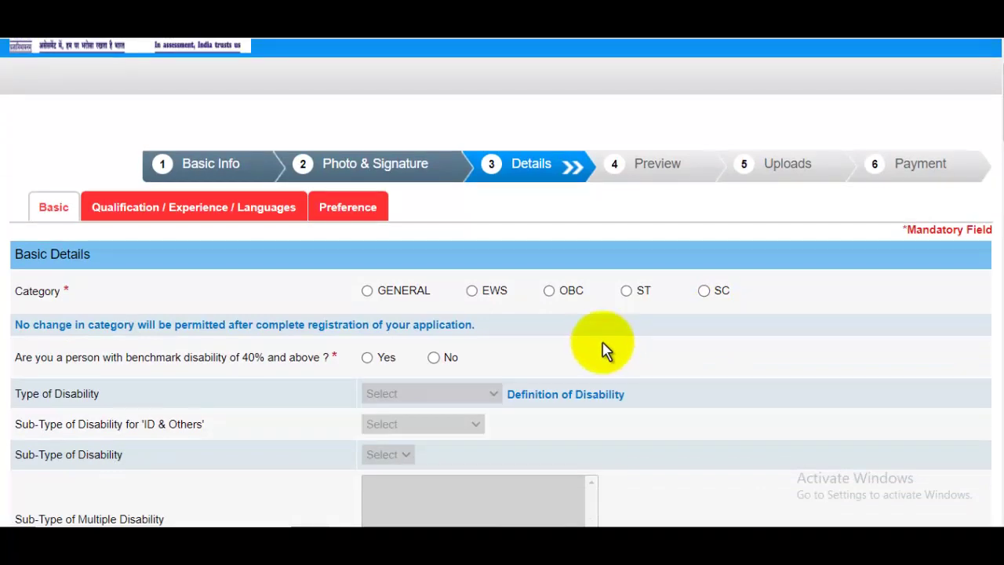
Step: Set the category to OBC, dismissing the category warnings
left_click(626, 291)
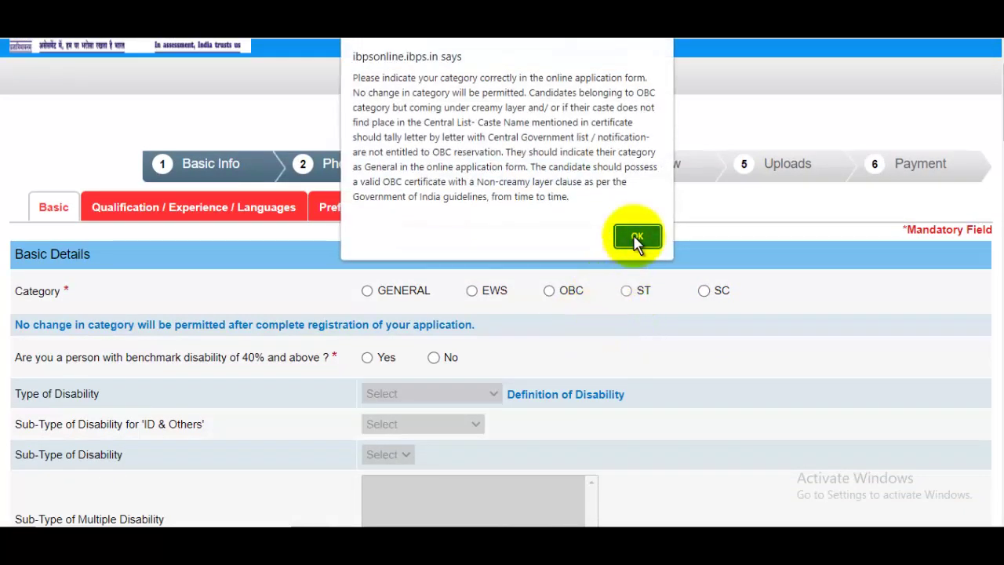
left_click(637, 235)
left_click(548, 291)
left_click(637, 235)
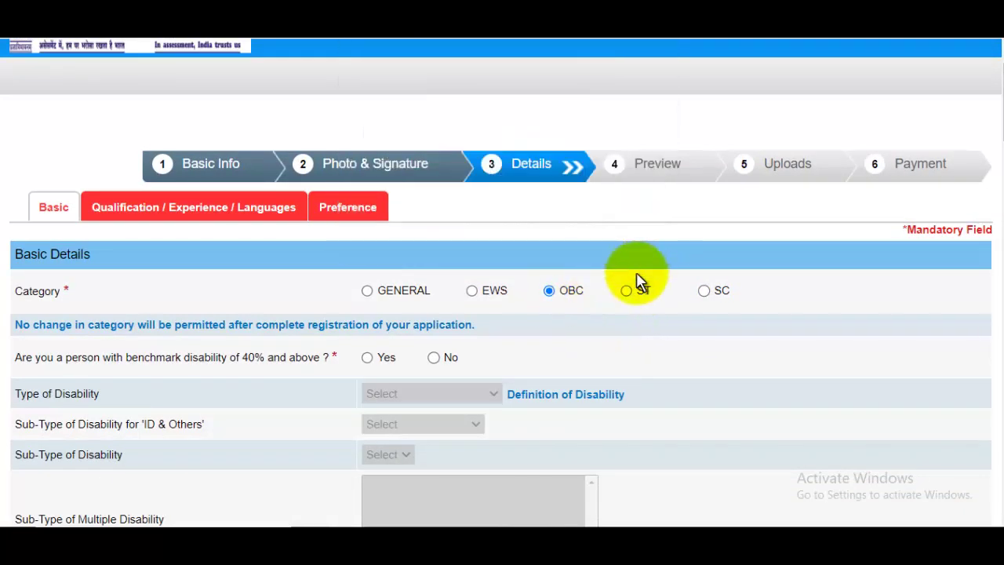
scroll(637, 283, "down", 2)
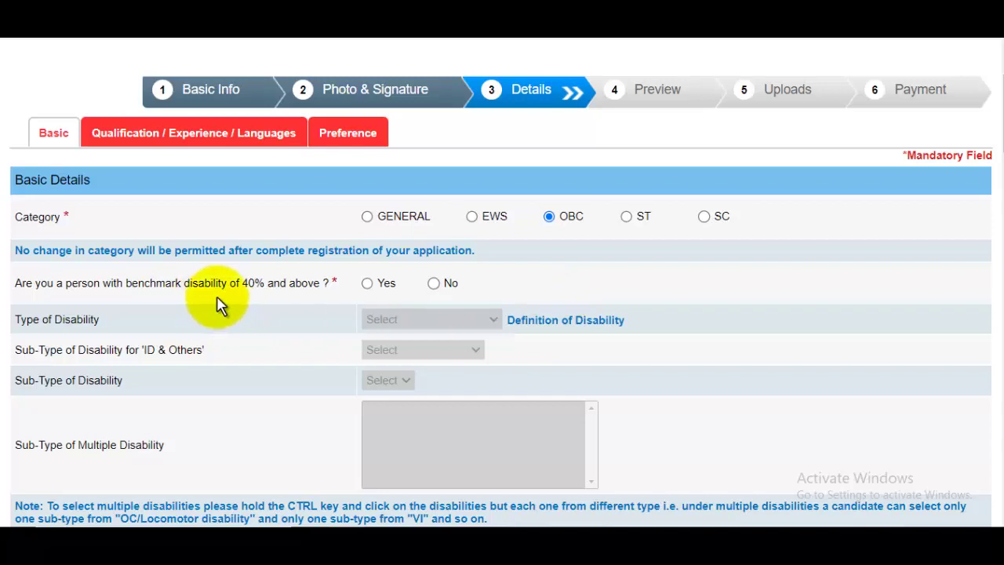
Step: Answer No to the benchmark disability question and scroll down the Basic Details form
left_click(369, 283)
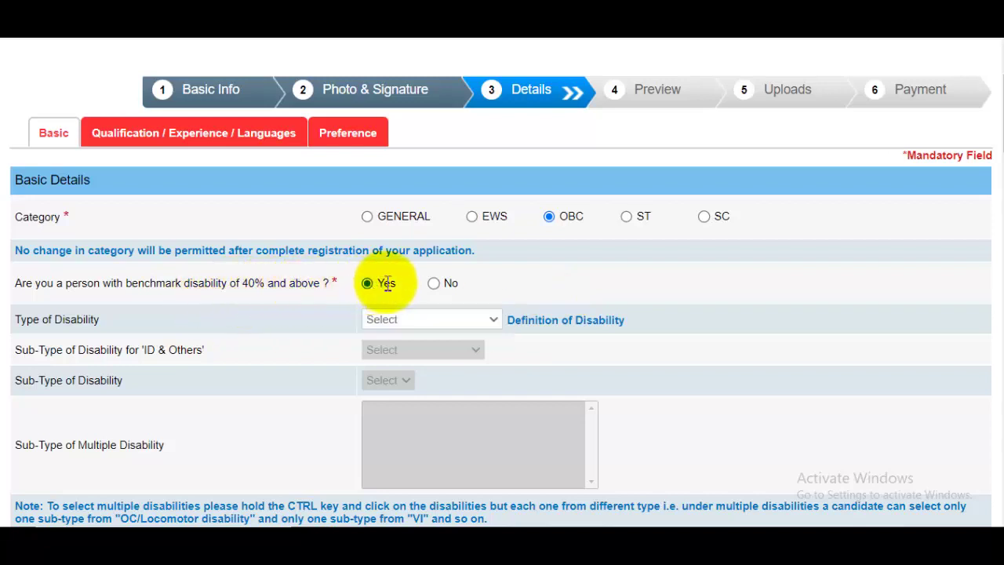
left_click(434, 284)
scroll(451, 298, "down", 2)
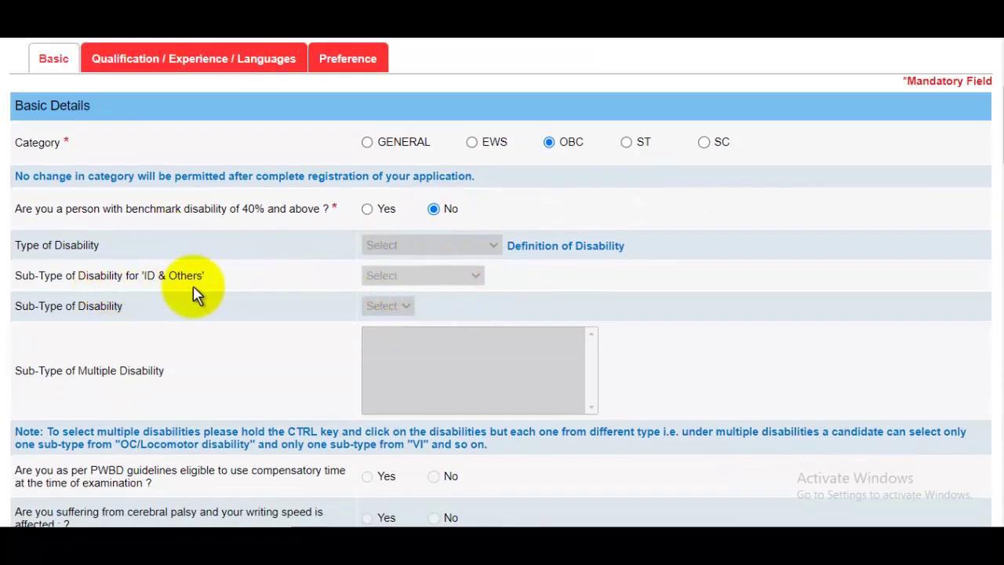
scroll(462, 266, "down", 1)
scroll(463, 267, "down", 3)
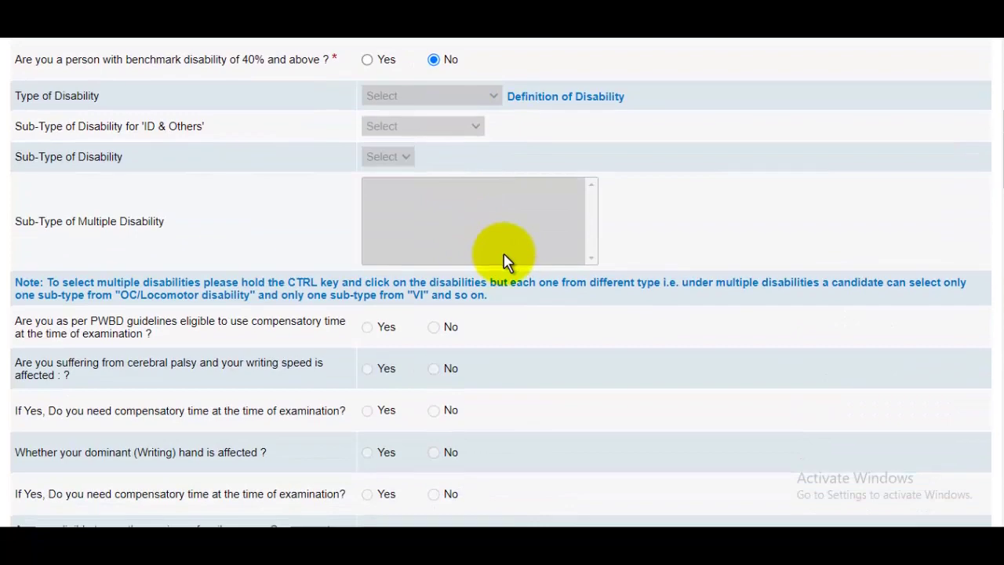
scroll(504, 262, "down", 4)
scroll(449, 250, "up", 3)
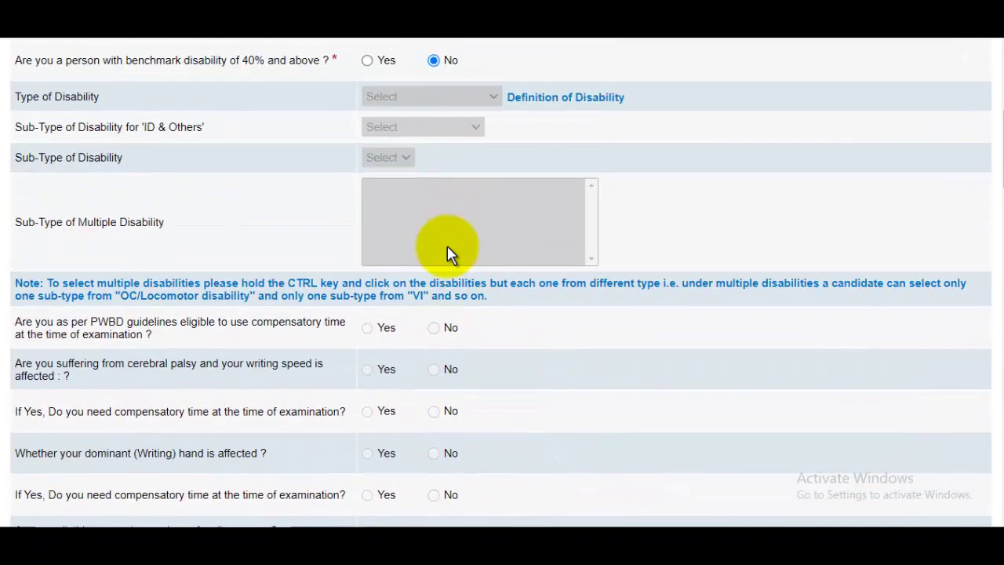
scroll(449, 249, "down", 3)
scroll(449, 250, "down", 3)
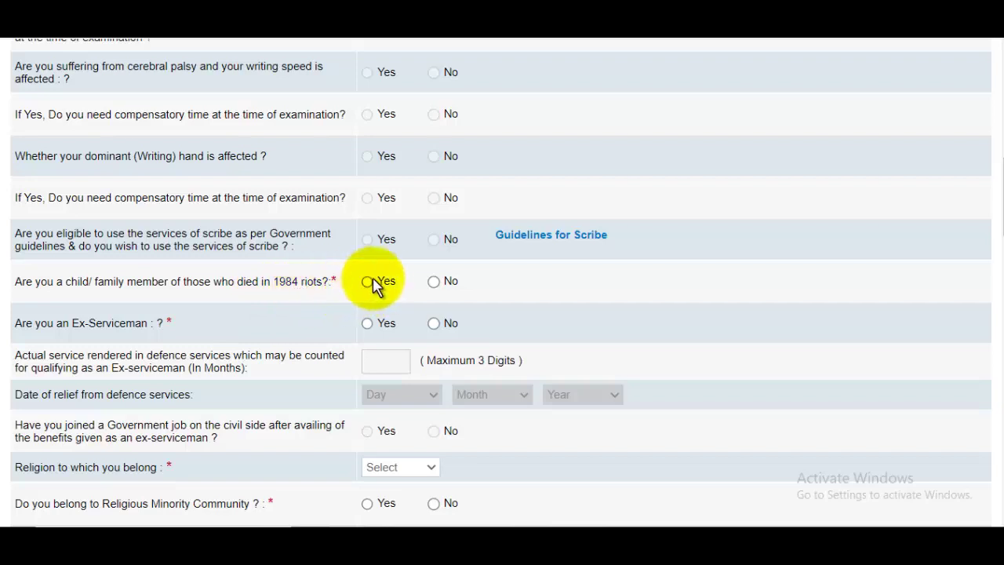
Step: Answer No to the 1984 riots and Ex-Serviceman questions and set religion to Muslim
left_click(434, 283)
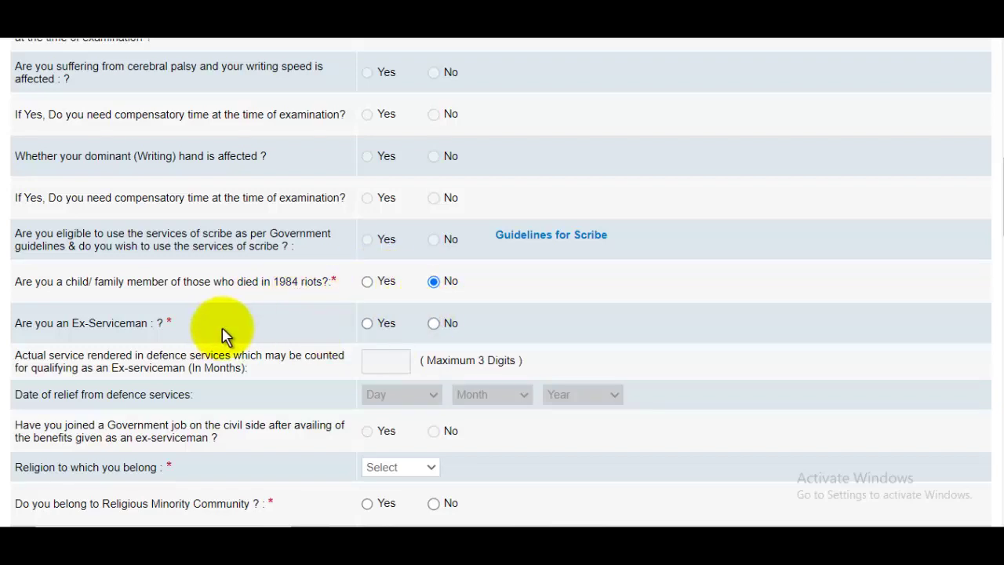
left_click(433, 323)
scroll(473, 329, "down", 3)
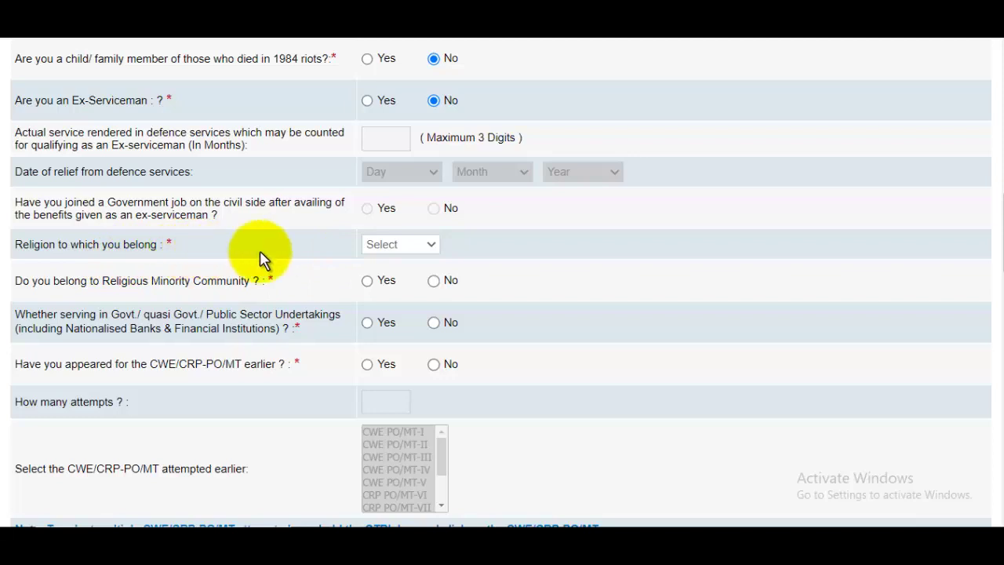
left_click(406, 249)
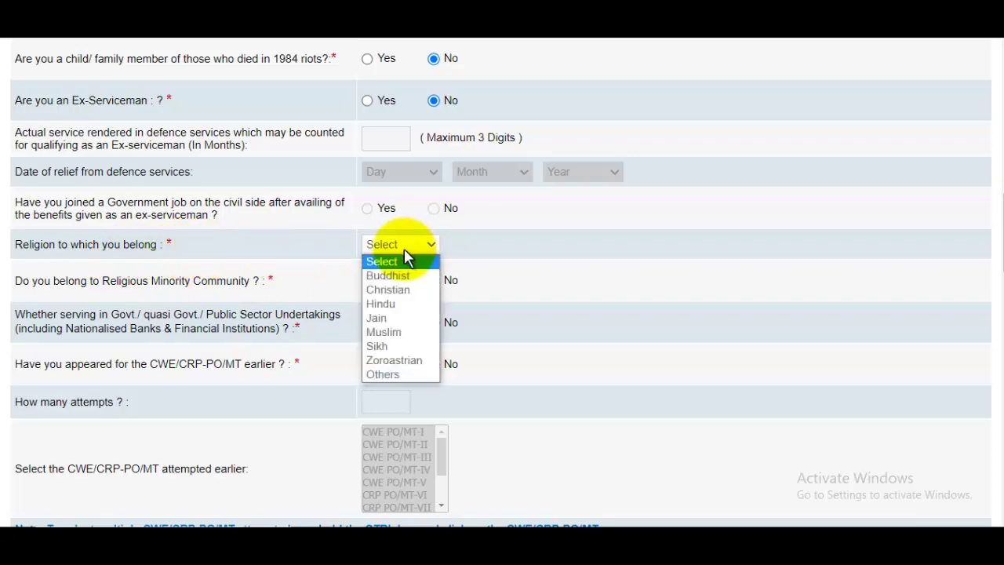
left_click(400, 331)
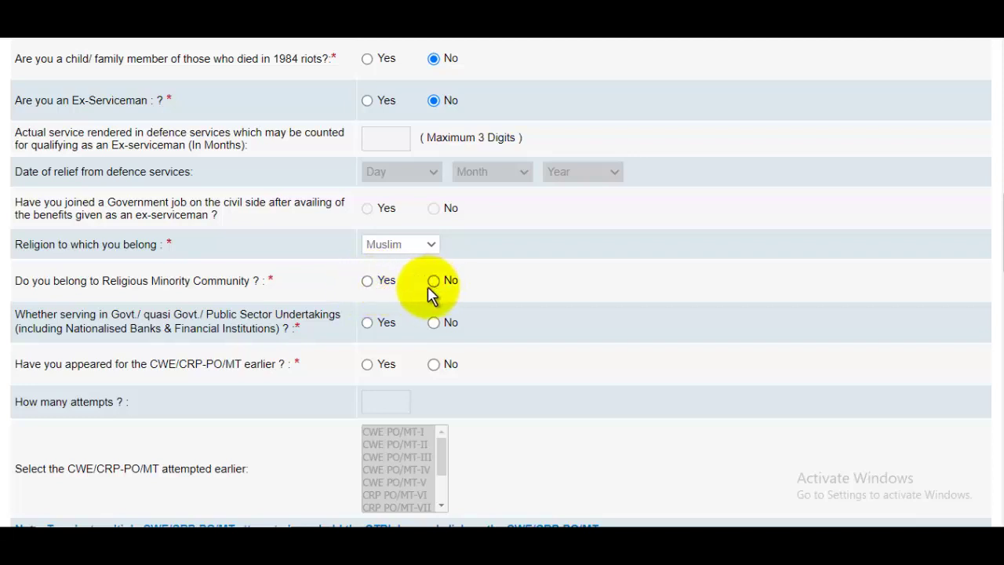
Step: Answer Yes to religious minority and No to having appeared for CWE/CRP-PO/MT earlier
left_click(367, 281)
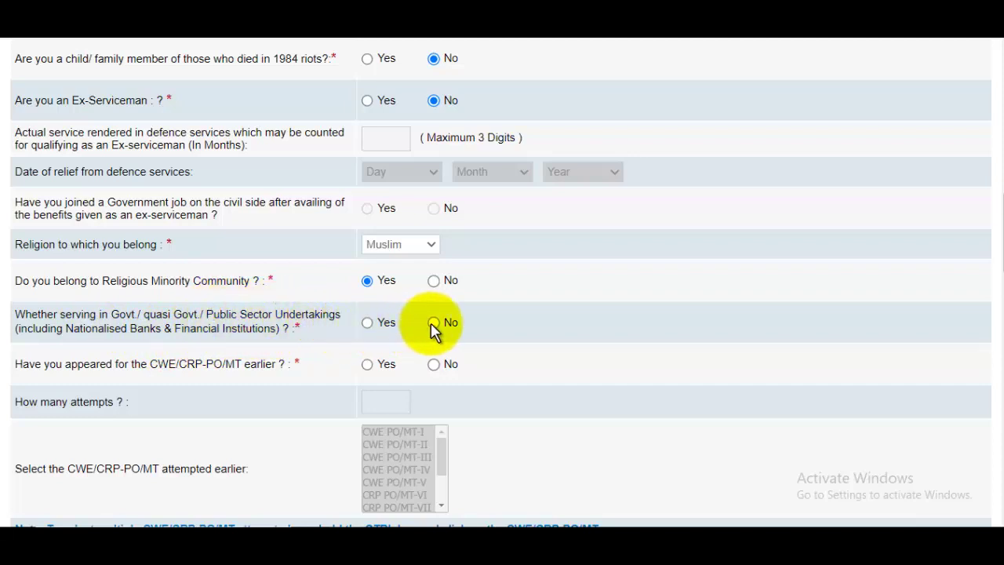
scroll(208, 280, "down", 2)
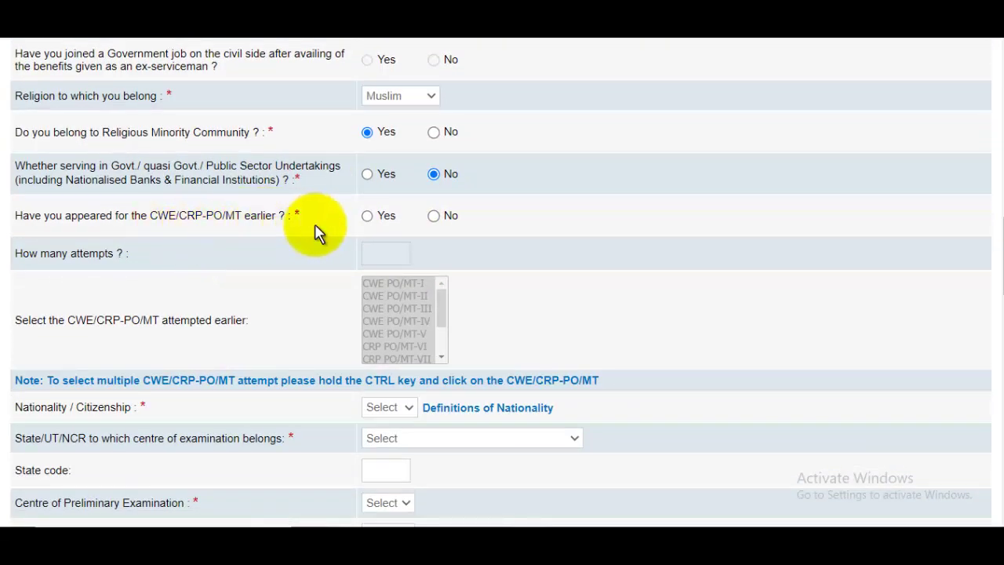
left_click(367, 216)
left_click(387, 249)
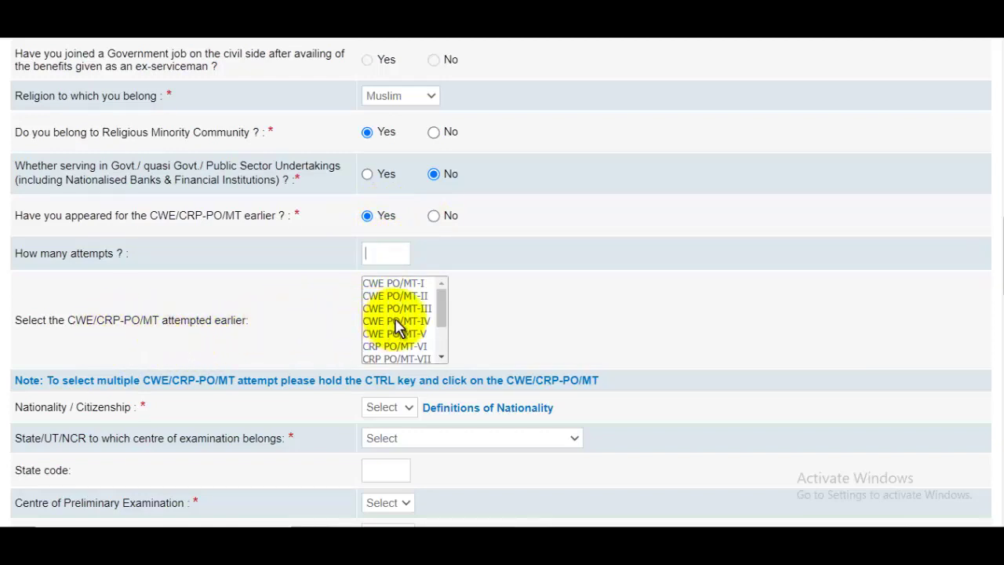
left_click(436, 219)
scroll(457, 259, "down", 1)
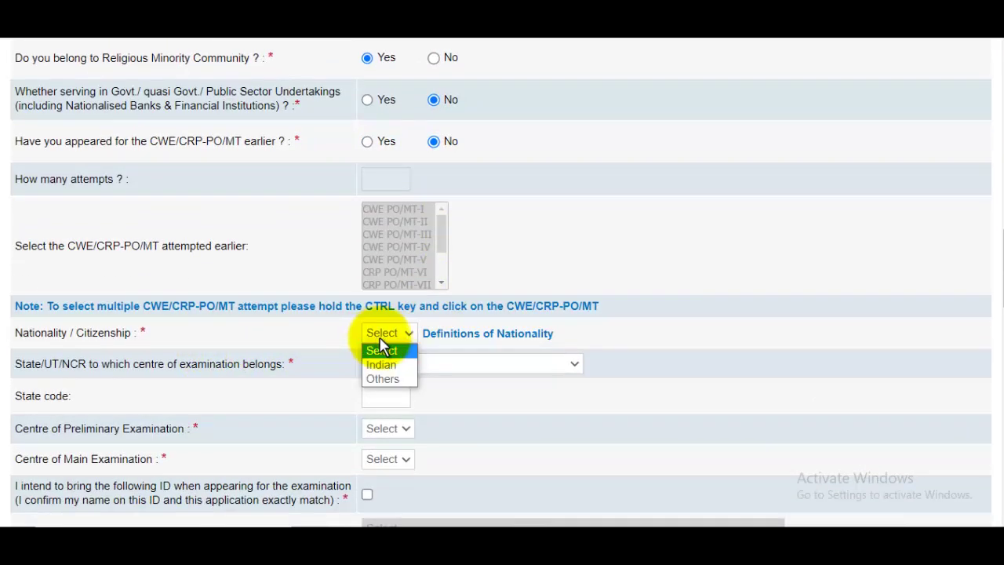
Step: Set nationality to Indian, centre state Uttar Pradesh, and Meerut for preliminary and main exams
left_click(383, 365)
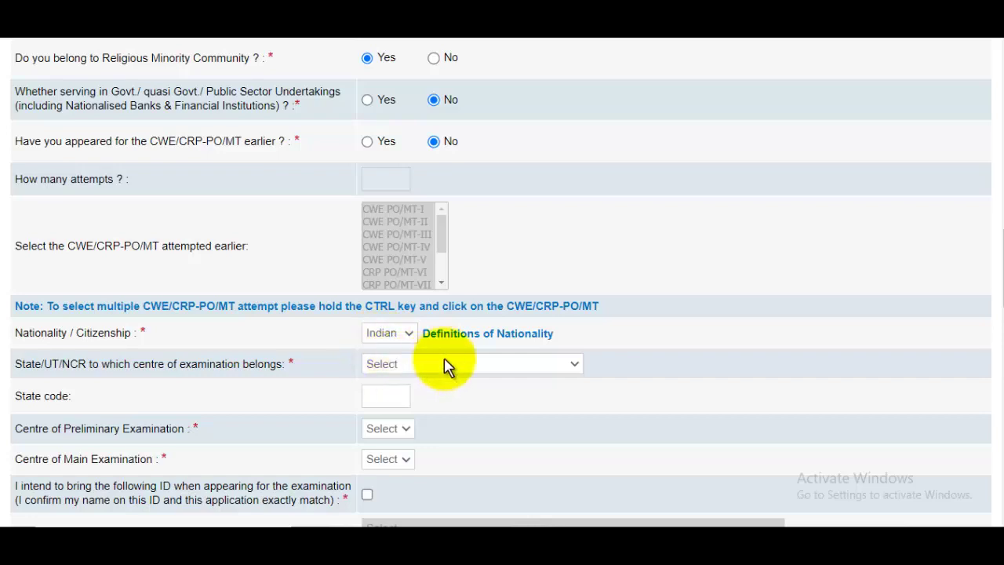
scroll(448, 366, "down", 1)
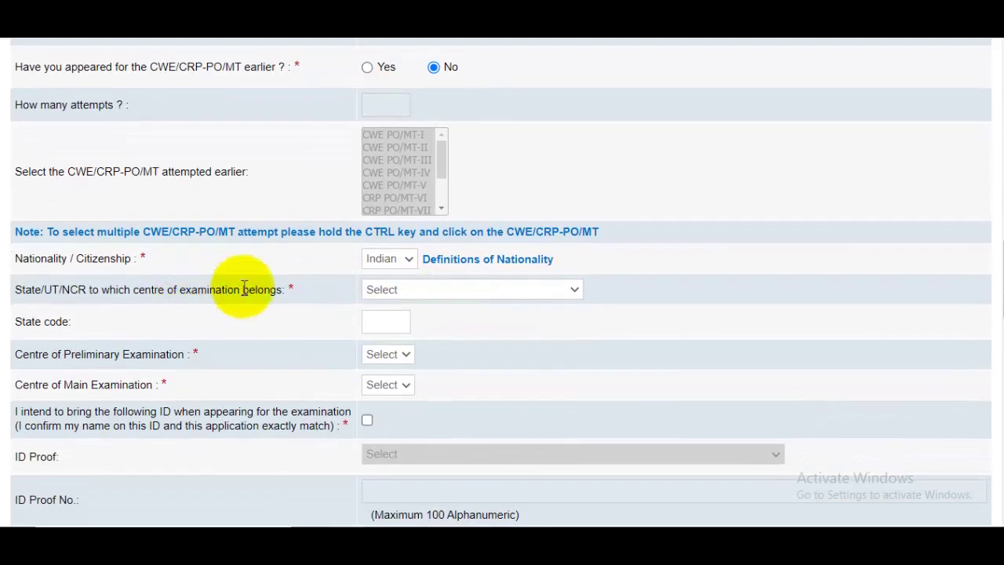
left_click(453, 296)
scroll(454, 220, "down", 5)
left_click(416, 243)
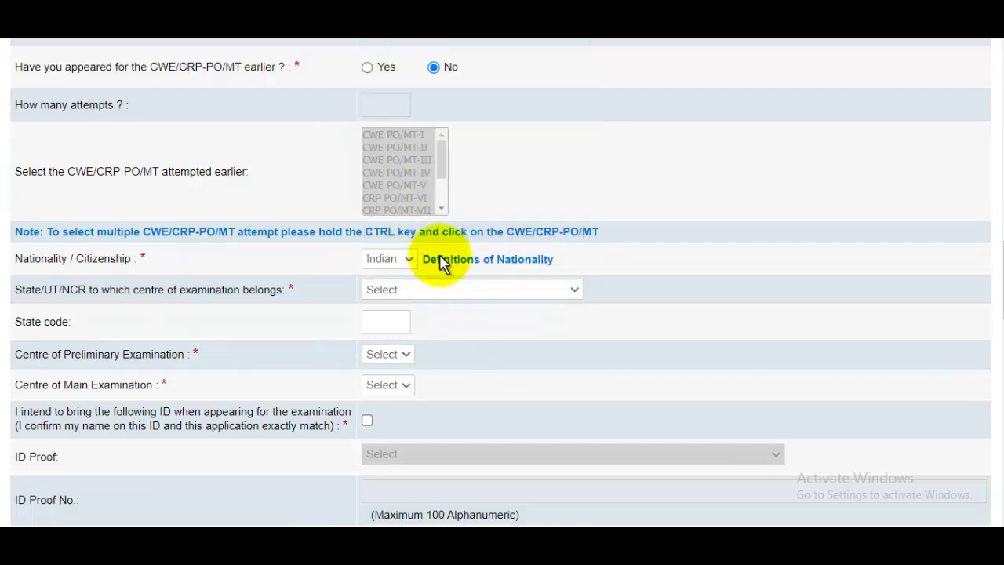
scroll(391, 323, "down", 1)
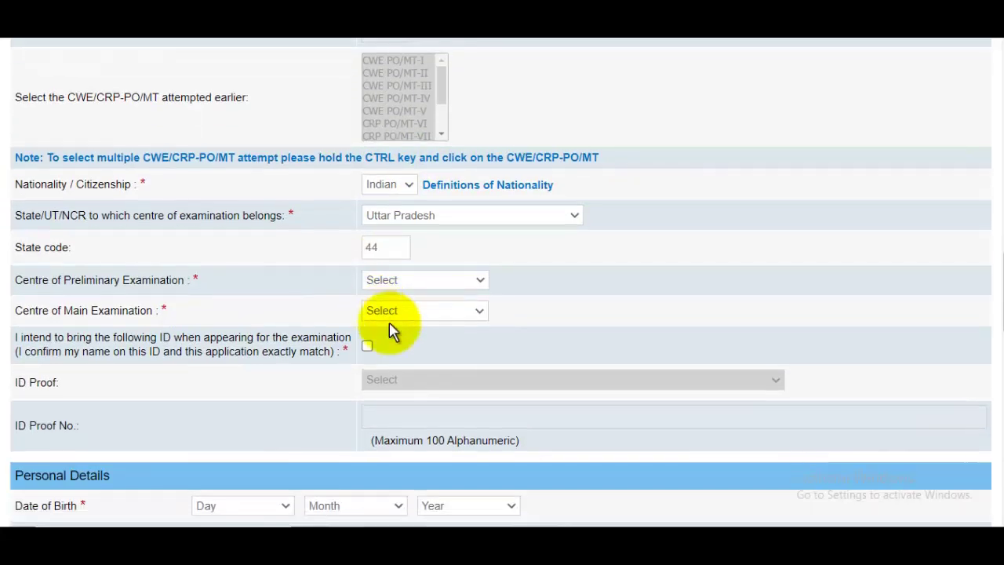
left_click(405, 278)
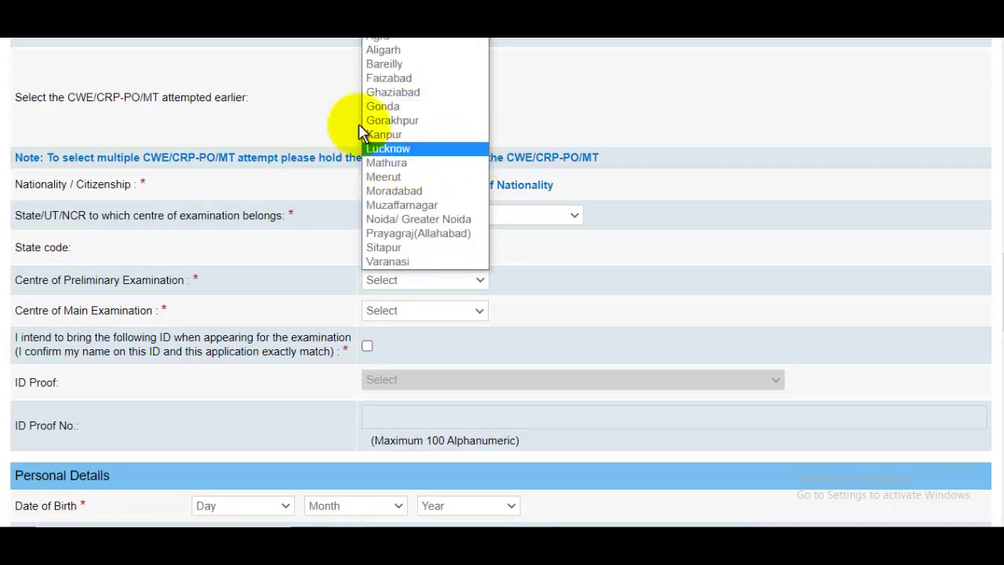
left_click(398, 177)
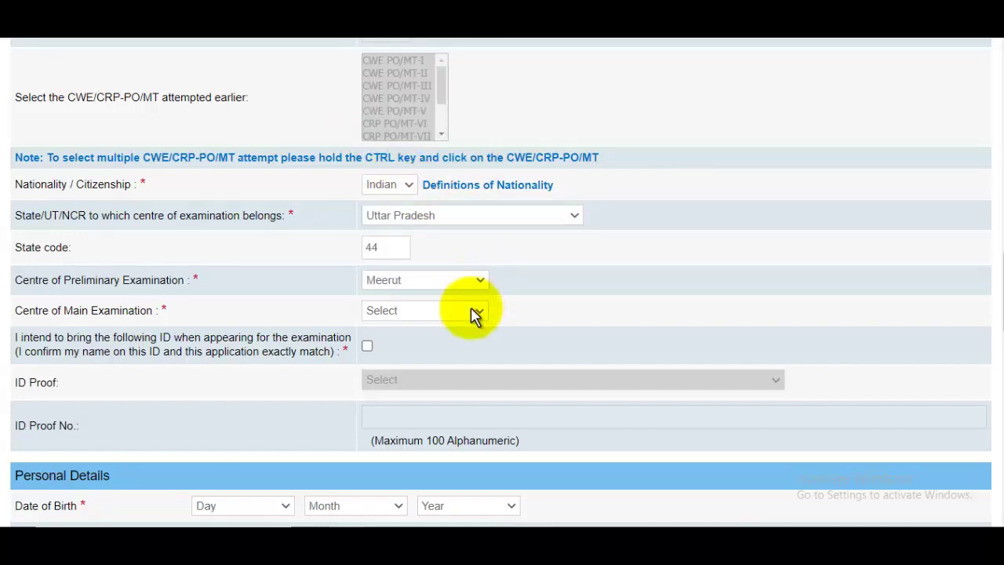
left_click(414, 312)
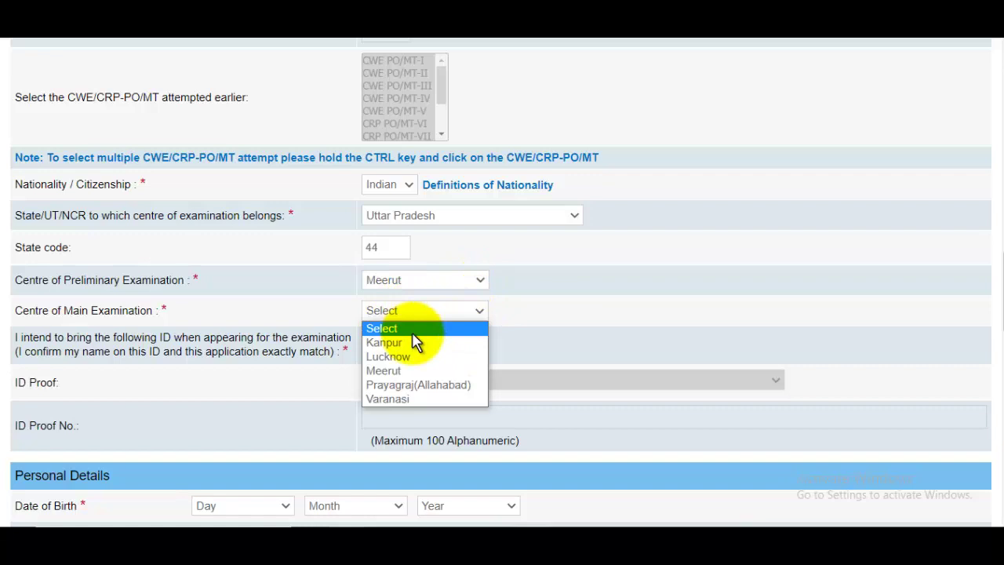
left_click(399, 371)
Step: Declare the ID will be brought and choose PAN Card as the ID proof
scroll(460, 352, "down", 1)
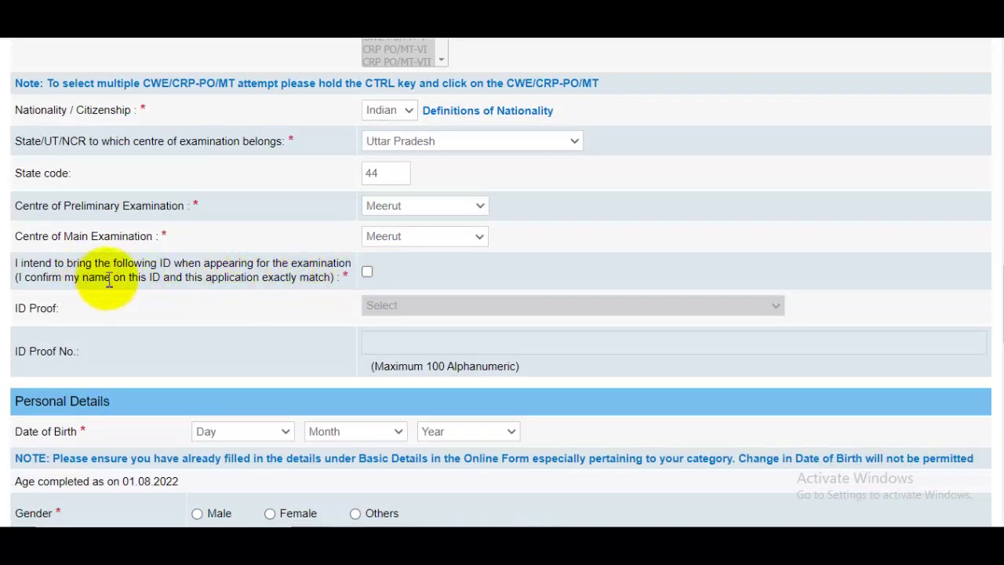
left_click(367, 271)
left_click(422, 308)
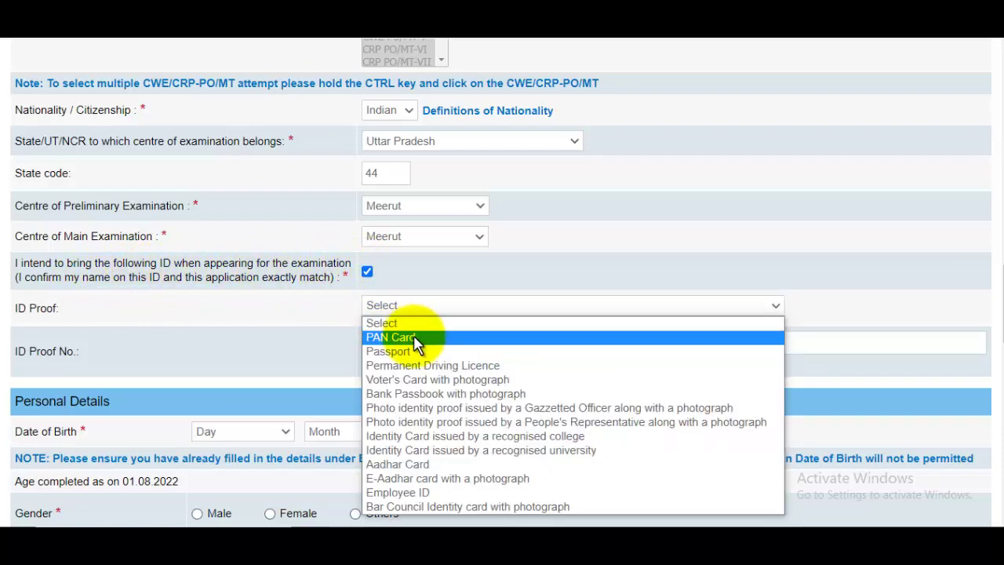
left_click(413, 339)
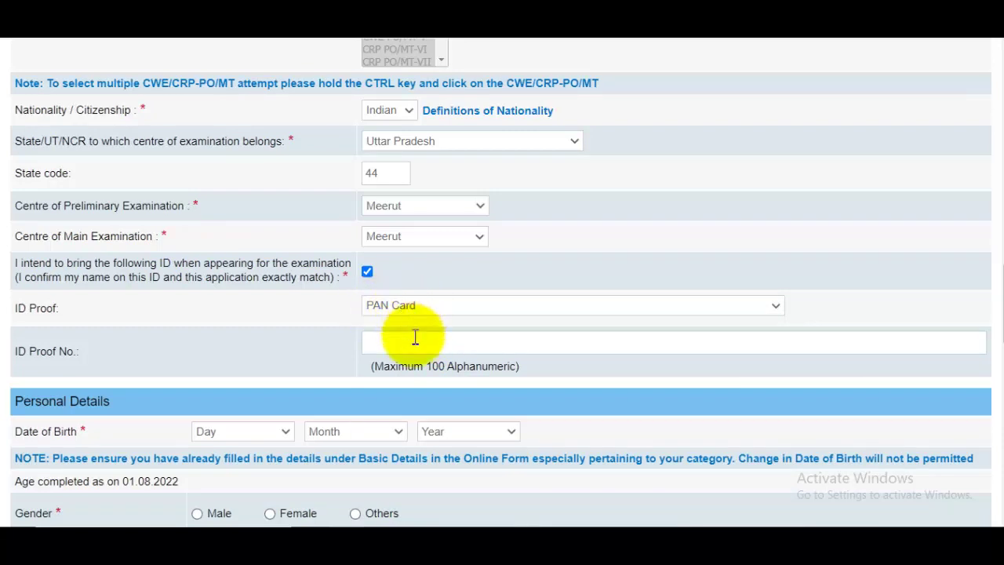
scroll(415, 337, "down", 2)
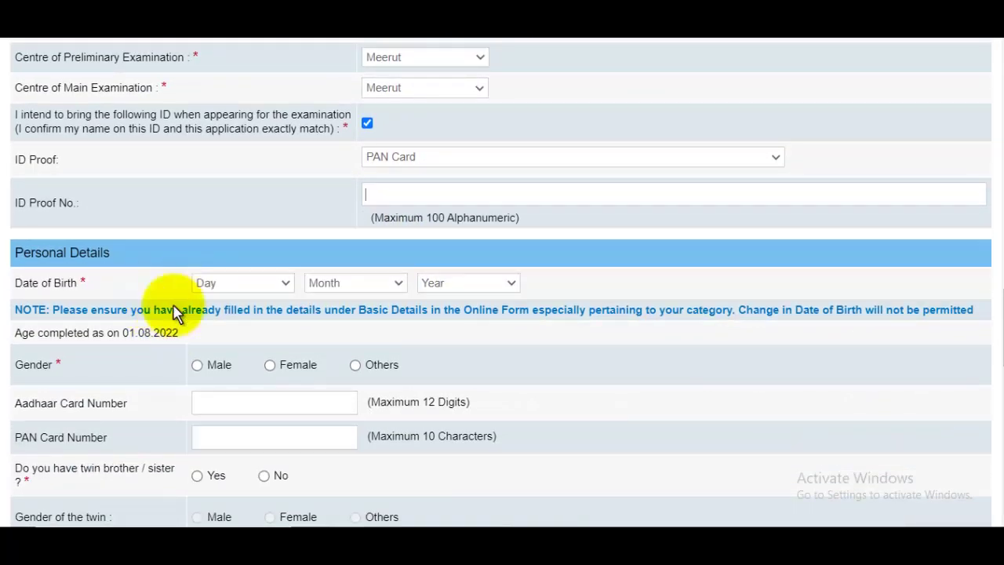
Step: Set the date of birth to 02 May 1997
left_click(226, 283)
scroll(235, 55, "up", 1)
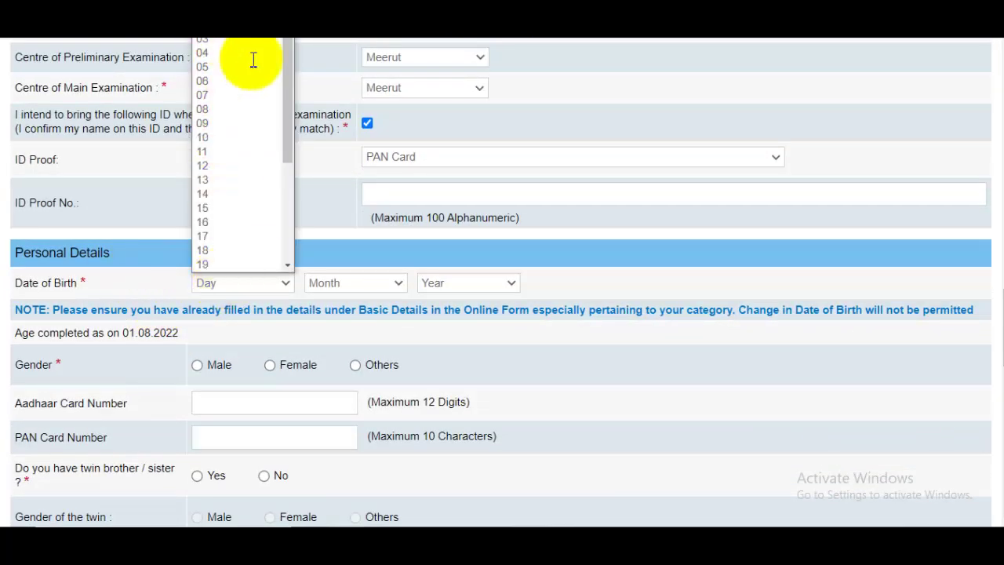
left_click(236, 73)
left_click(348, 283)
left_click(328, 370)
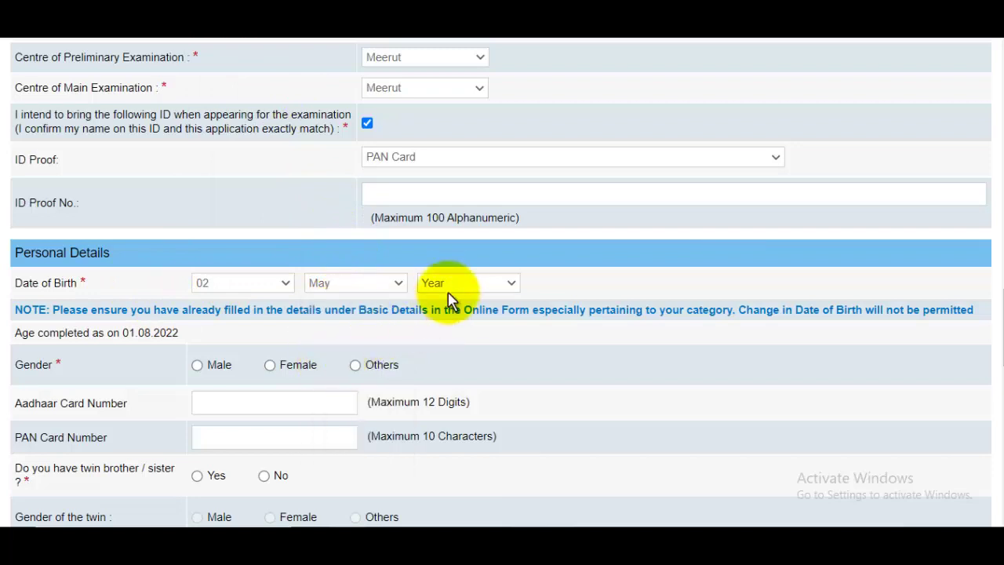
left_click(447, 284)
left_click(436, 385)
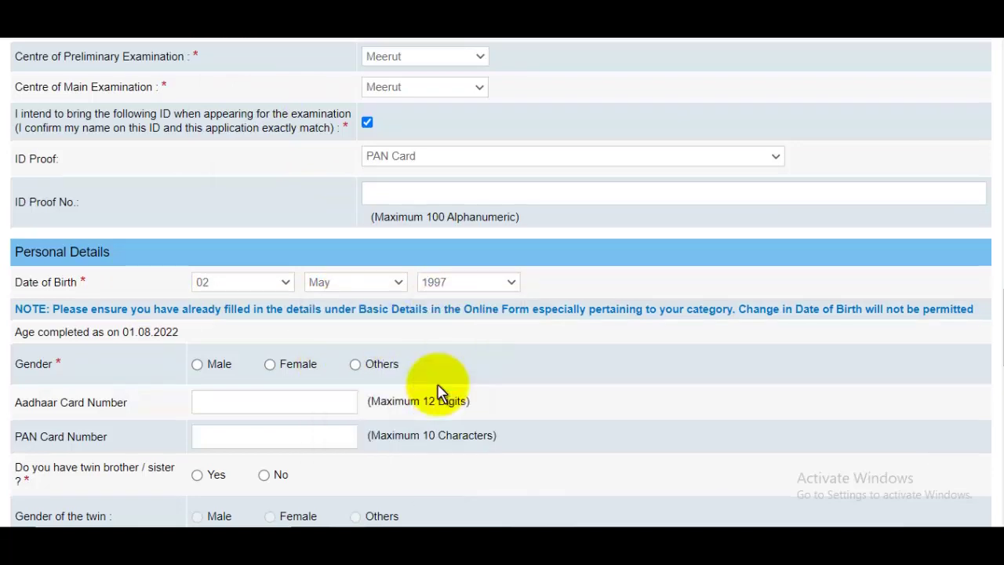
Step: Select Male gender, pass through the Aadhaar and PAN fields, and answer No to having a twin
scroll(314, 329, "down", 2)
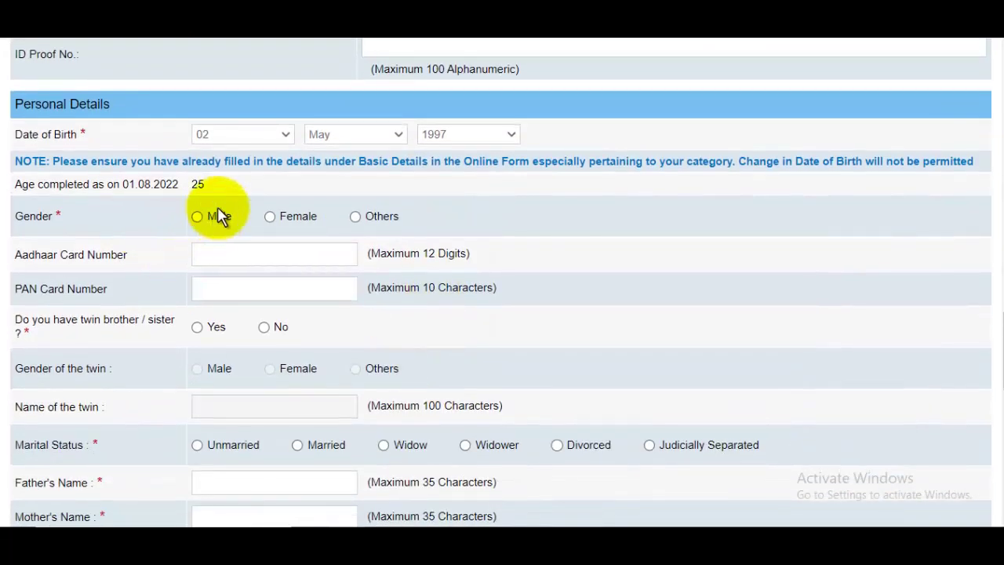
left_click(200, 217)
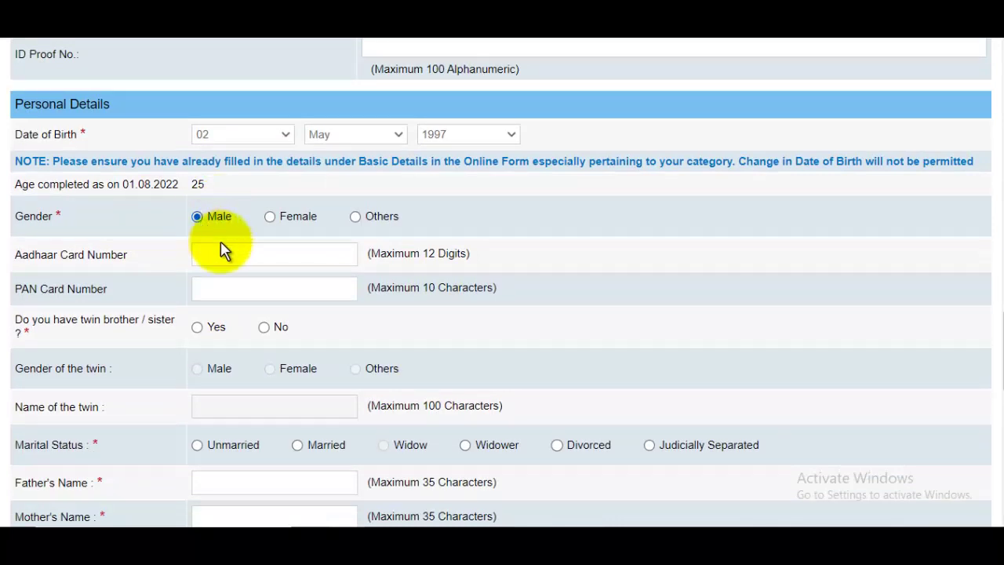
left_click(245, 258)
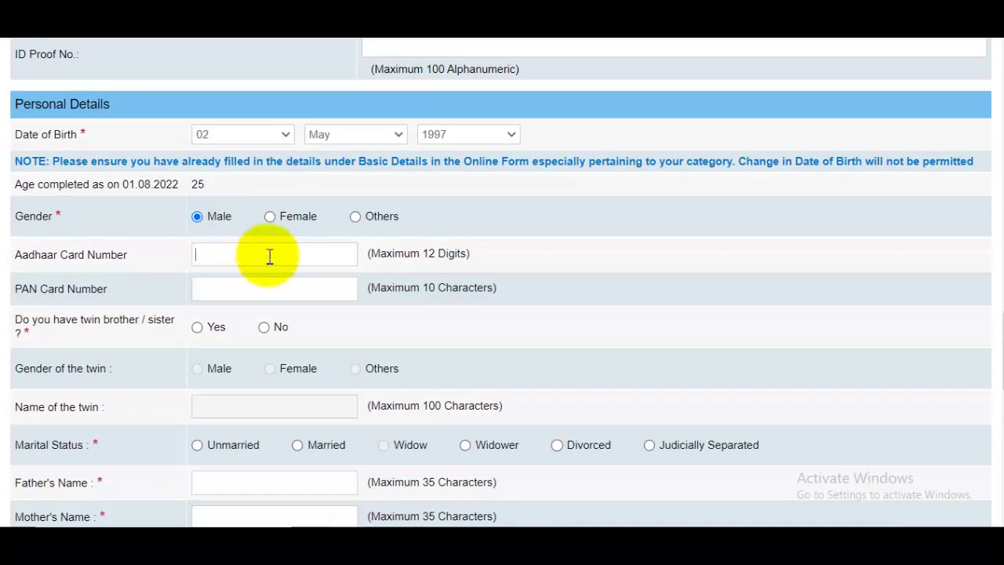
left_click(249, 294)
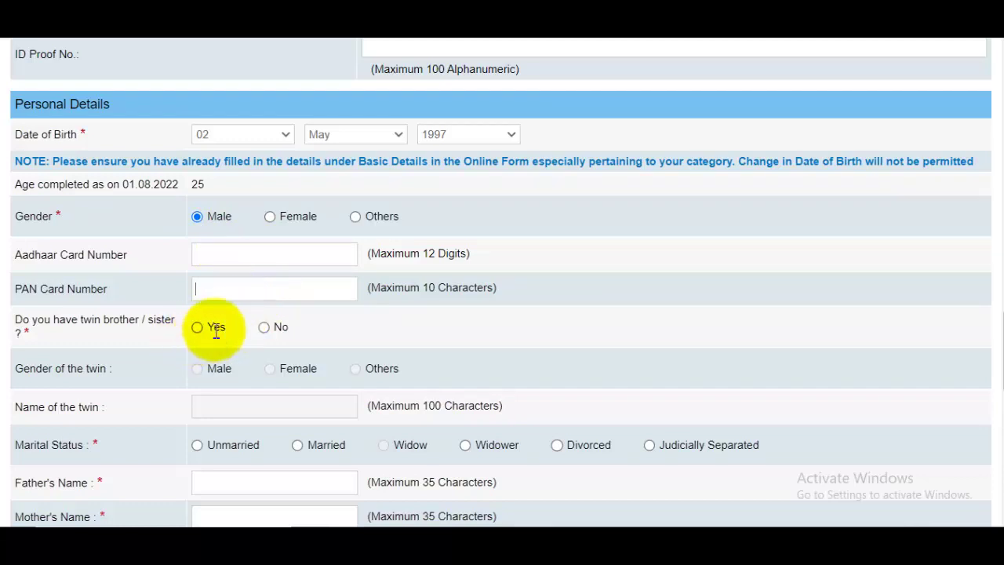
left_click(263, 328)
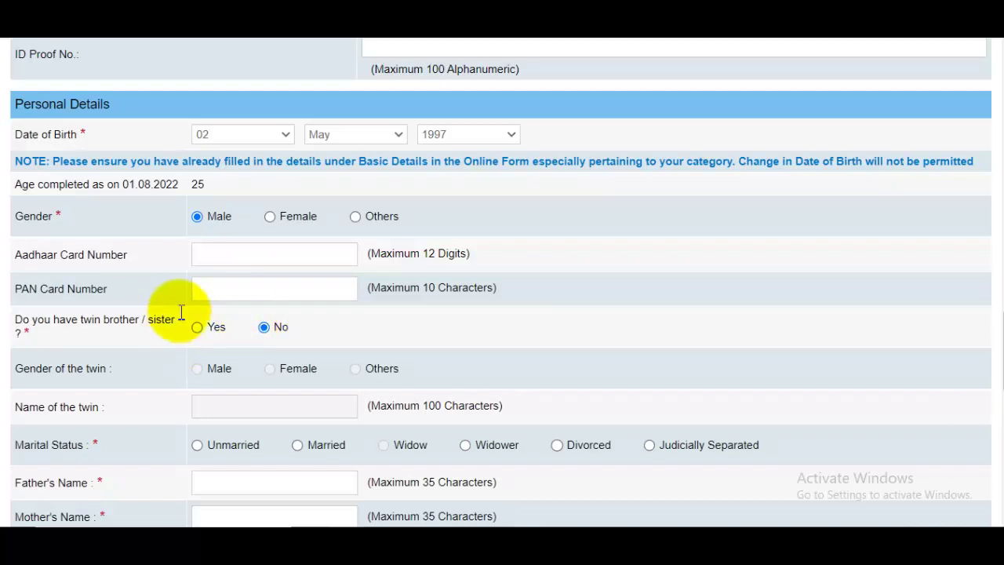
scroll(197, 314, "down", 2)
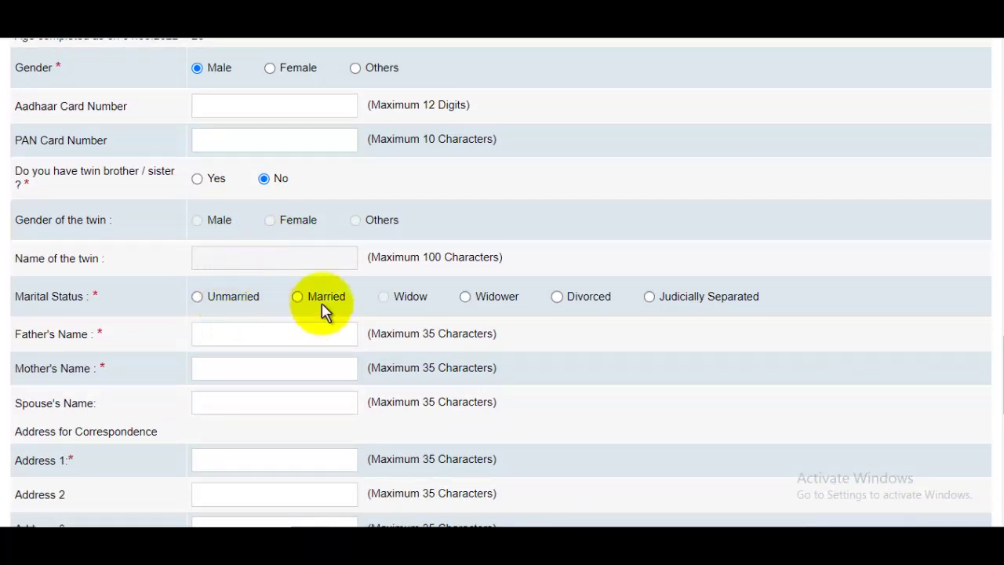
Step: Mark marital status Unmarried, fill in mother's name and address, with state UTTAR PRADESH
left_click(205, 298)
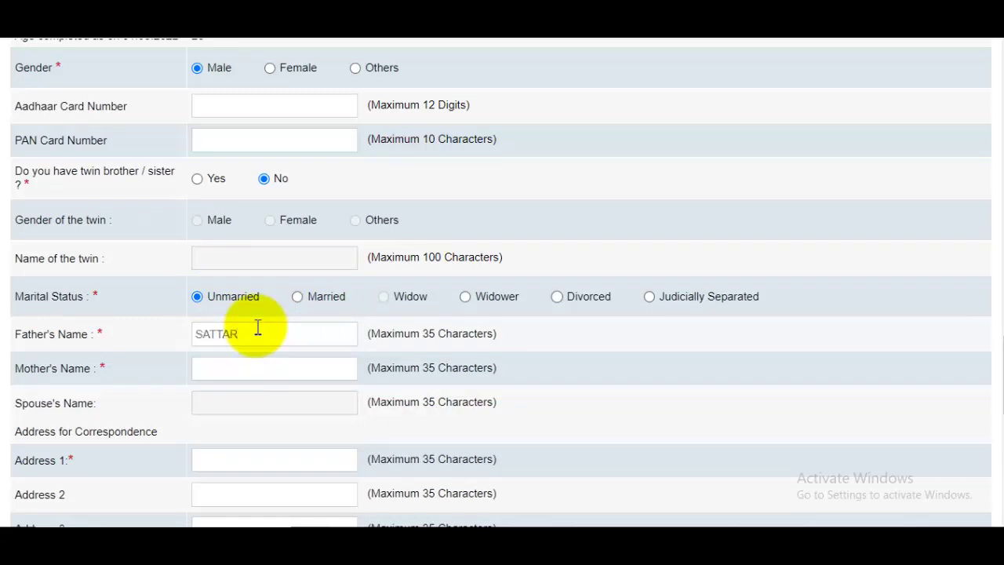
left_click(264, 372)
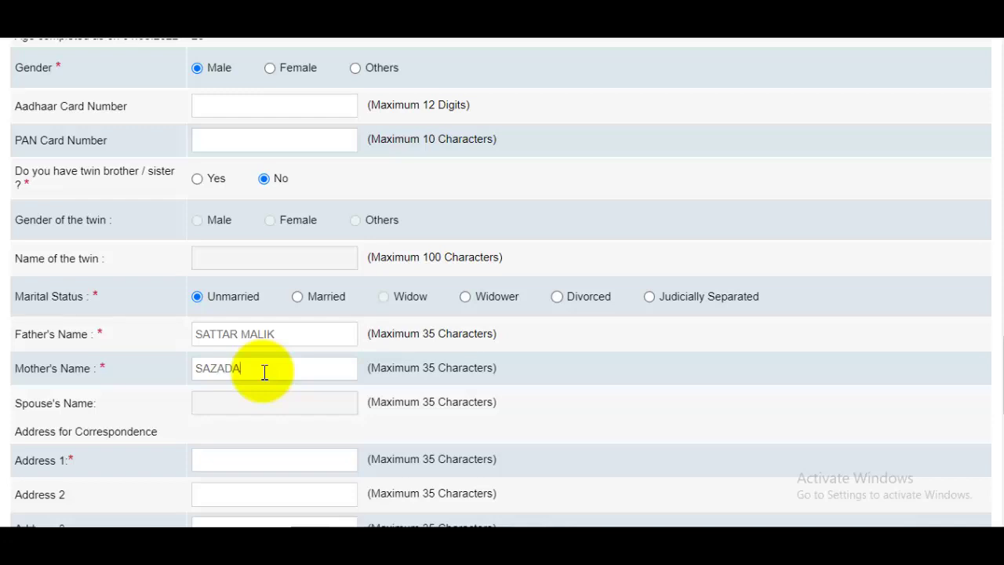
scroll(264, 377, "down", 1)
left_click(240, 386)
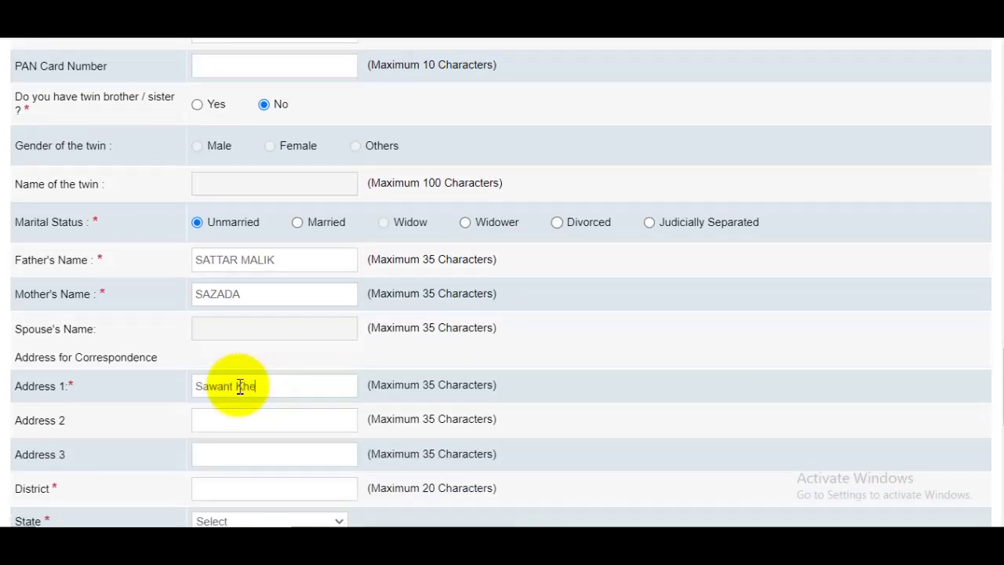
scroll(247, 387, "down", 2)
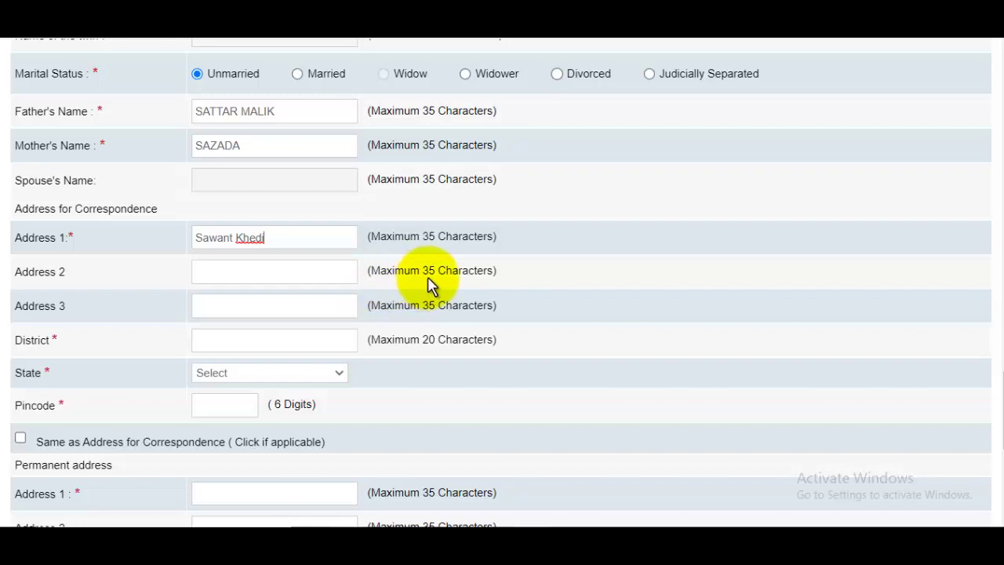
left_click(235, 274)
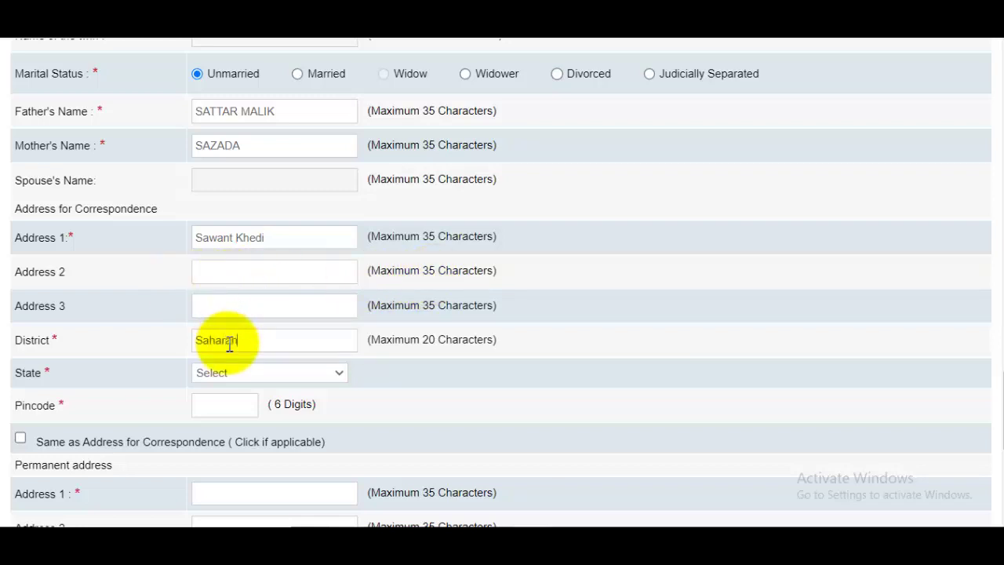
left_click(241, 377)
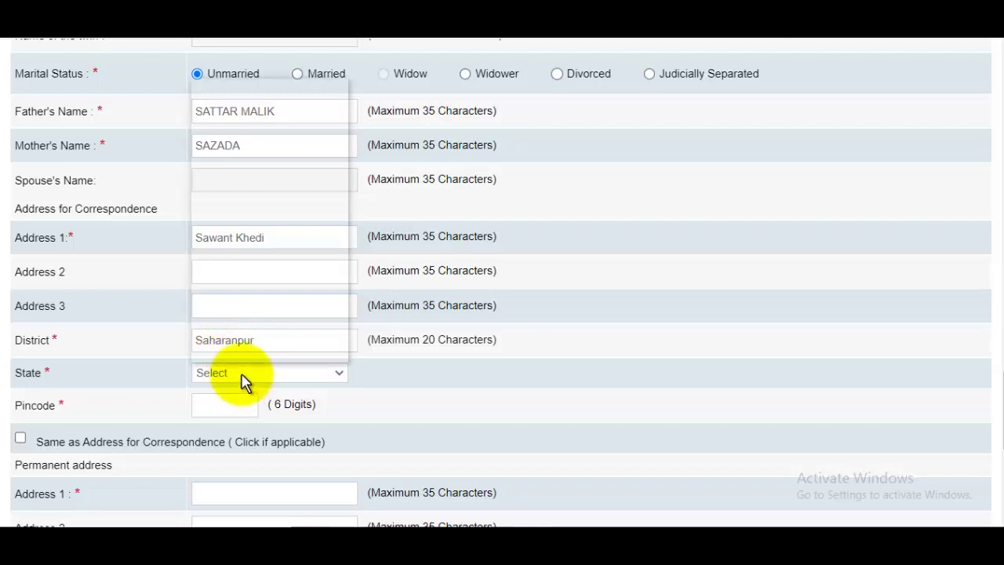
left_click(259, 331)
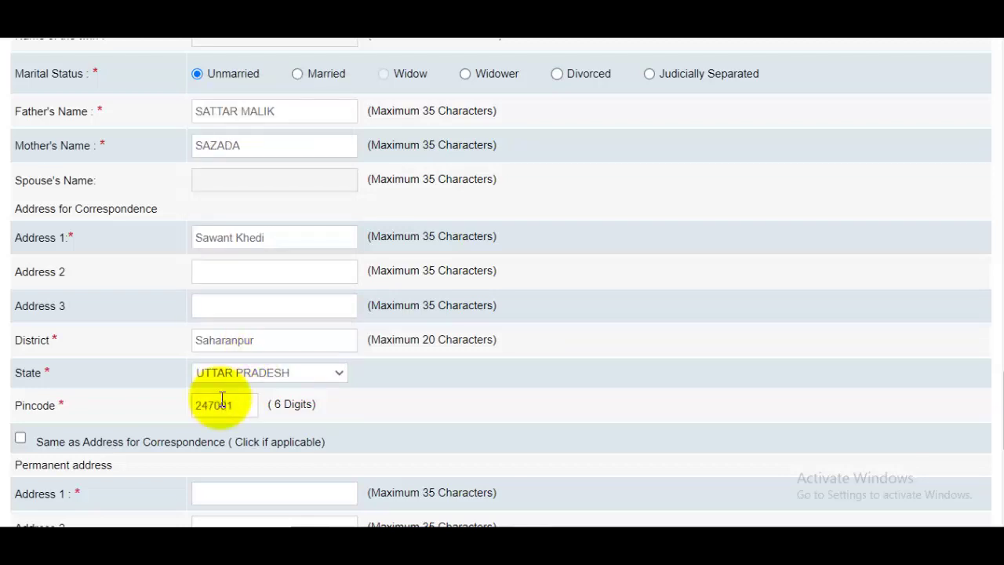
scroll(161, 349, "down", 2)
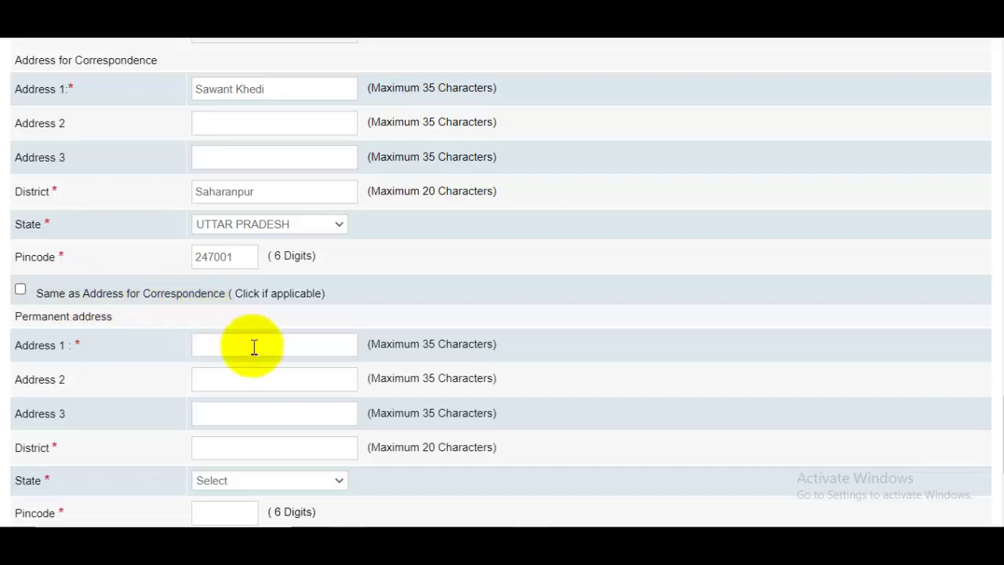
Step: Reuse the correspondence address as permanent and GST invoicing address, then save the basic details
left_click(20, 290)
scroll(282, 328, "down", 3)
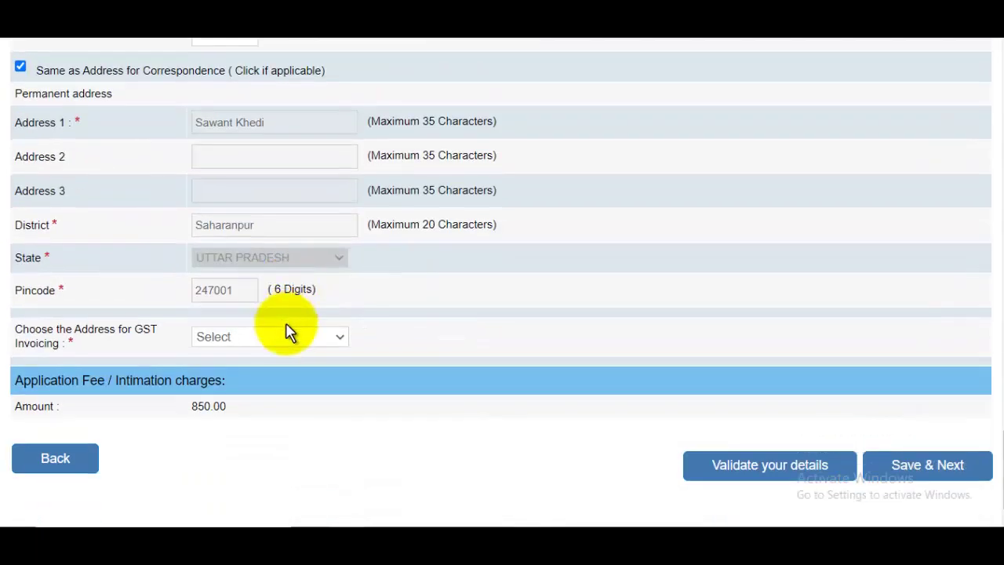
left_click(238, 337)
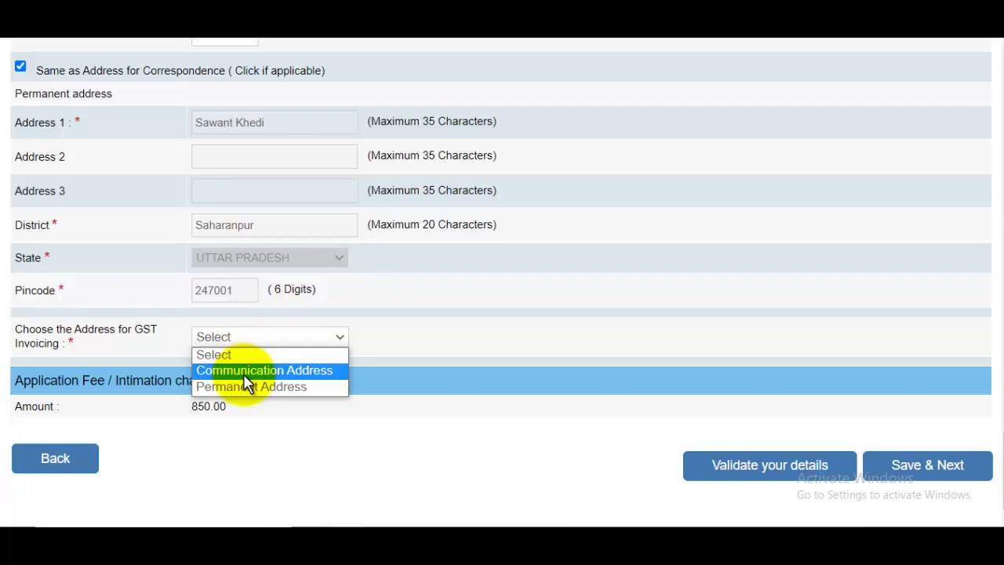
left_click(244, 372)
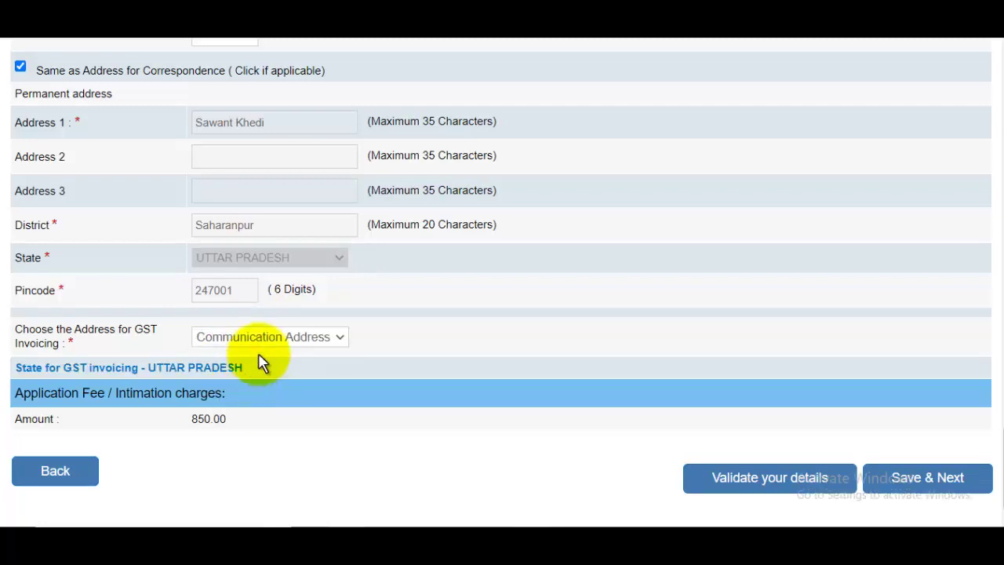
scroll(329, 352, "down", 2)
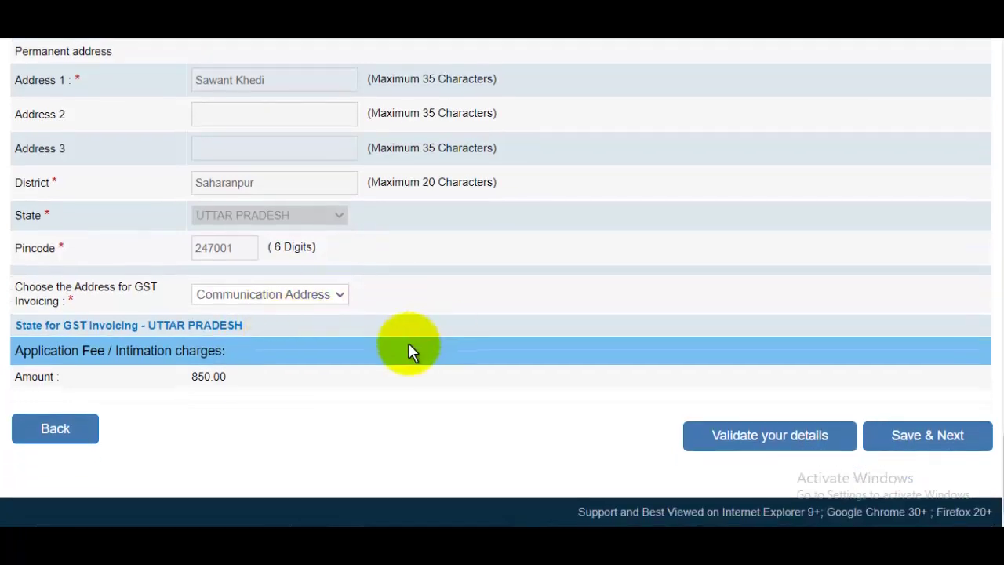
left_click(934, 439)
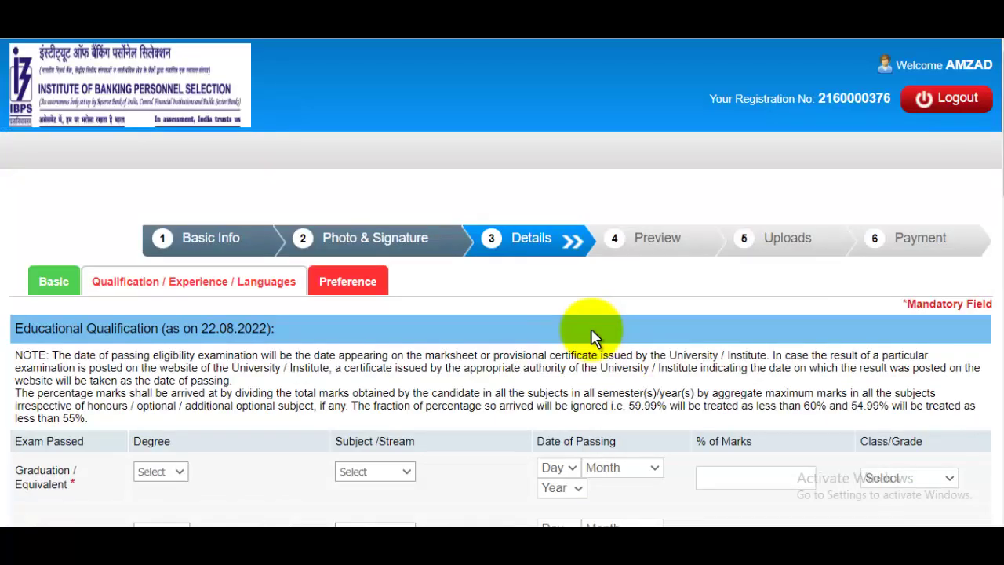
Step: Set the graduation degree to B.E. and the subject to Science
scroll(591, 329, "down", 2)
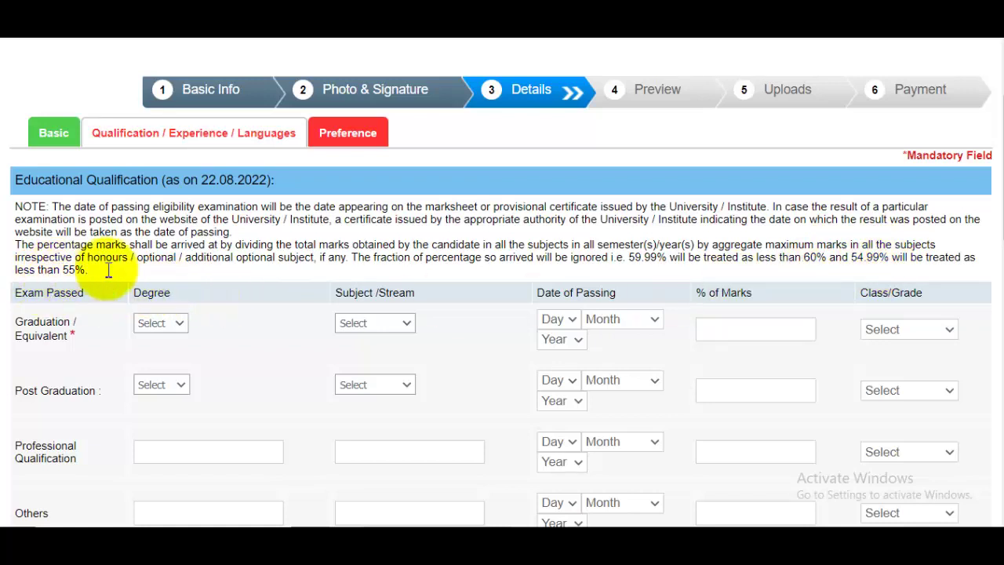
left_click(161, 323)
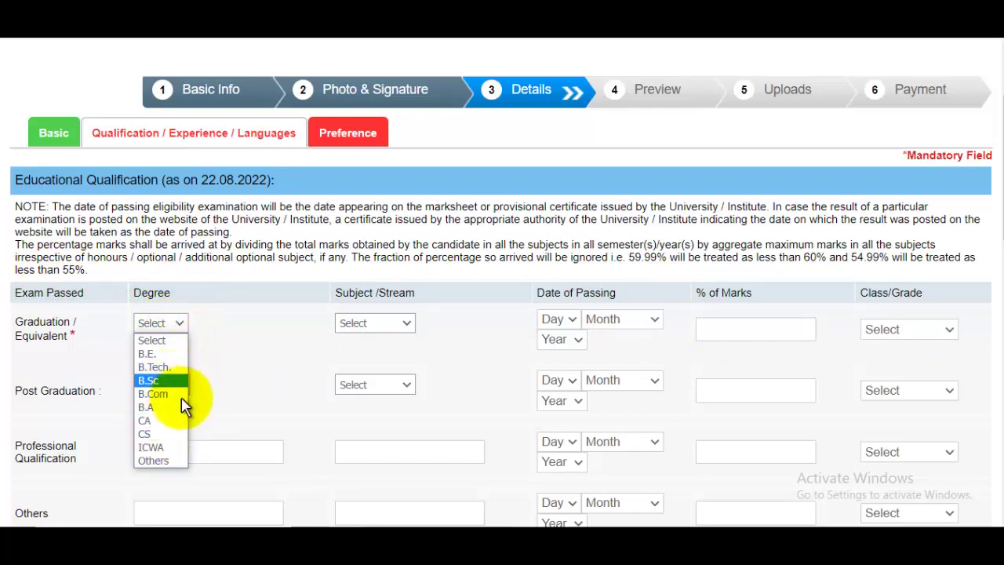
left_click(174, 461)
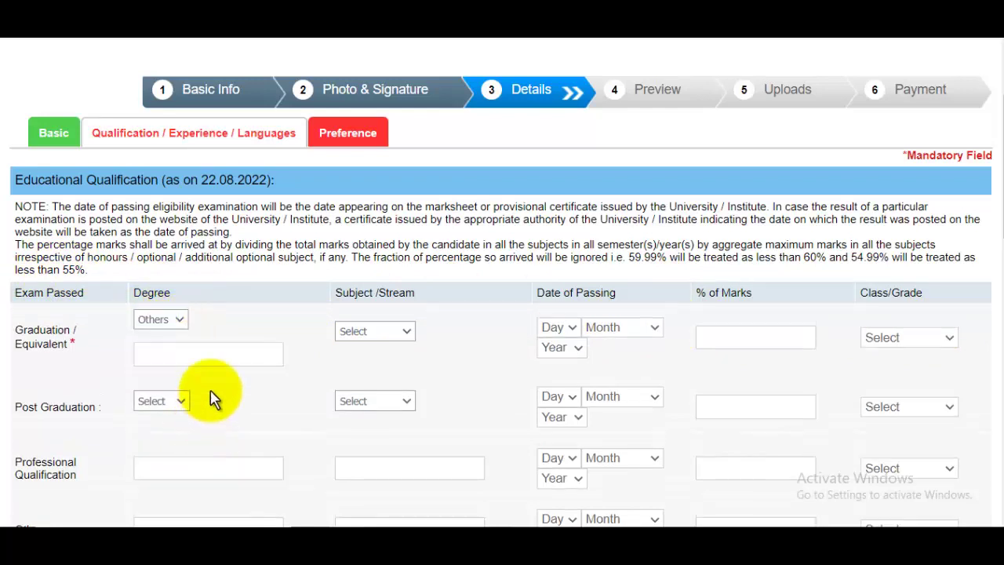
left_click(162, 320)
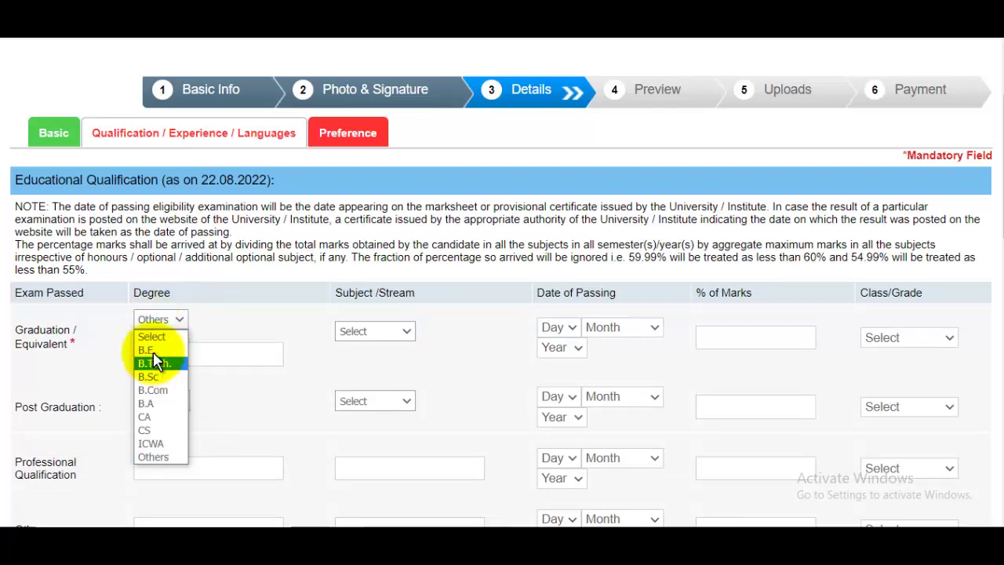
left_click(146, 350)
left_click(372, 328)
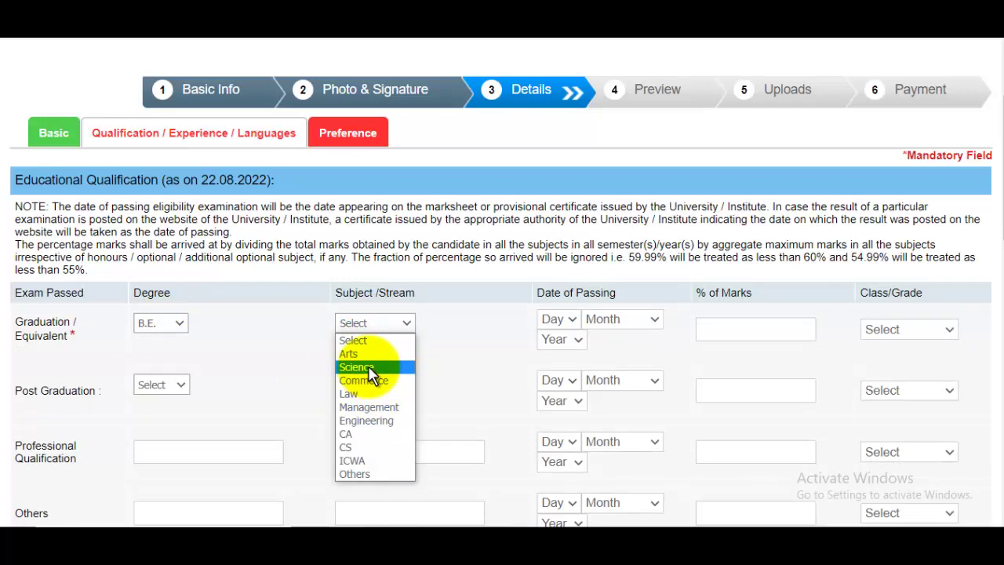
left_click(362, 369)
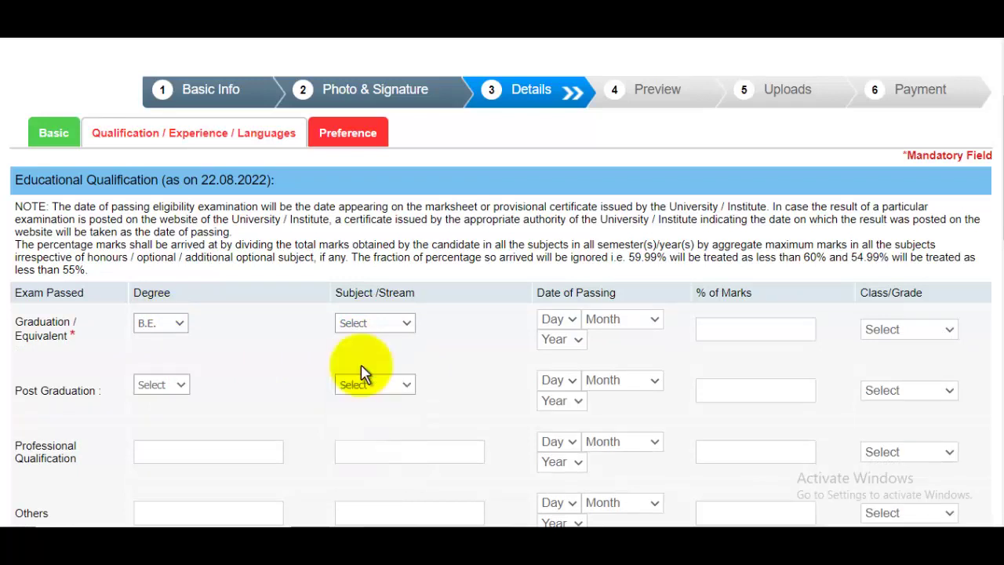
left_click(389, 326)
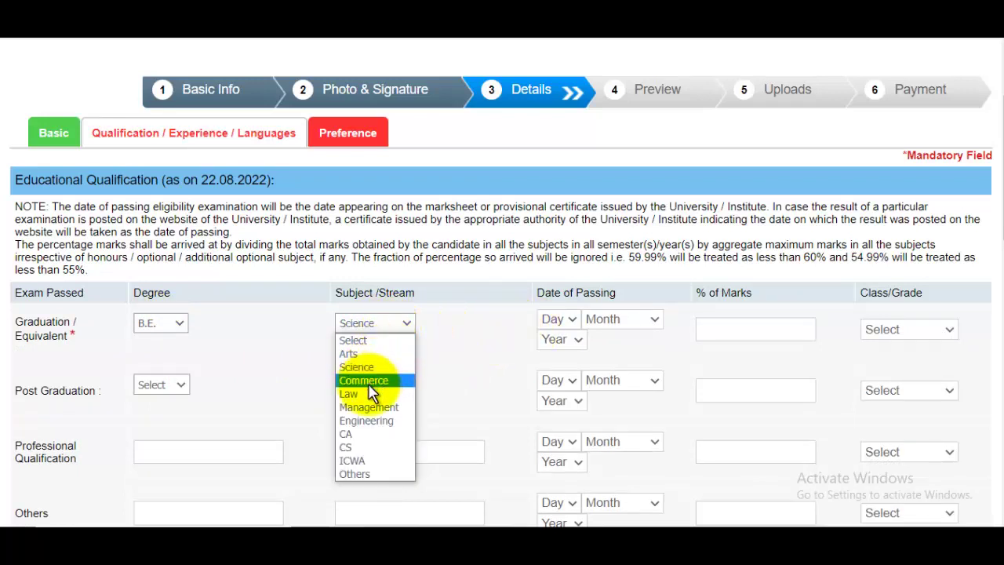
Step: Enter graduation passing date 16 August 2019, 95% marks and First Class
left_click(555, 319)
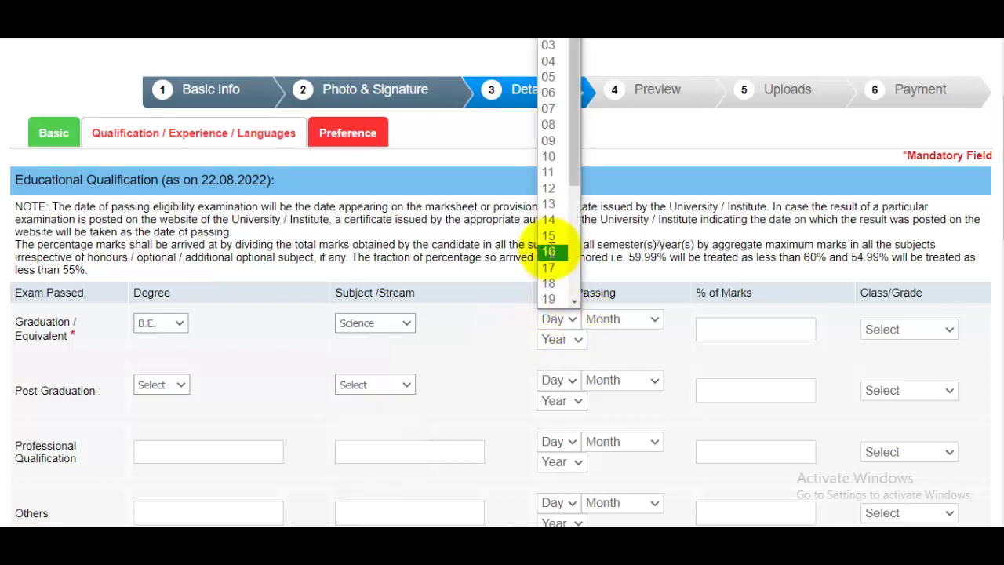
left_click(549, 251)
left_click(620, 318)
left_click(606, 233)
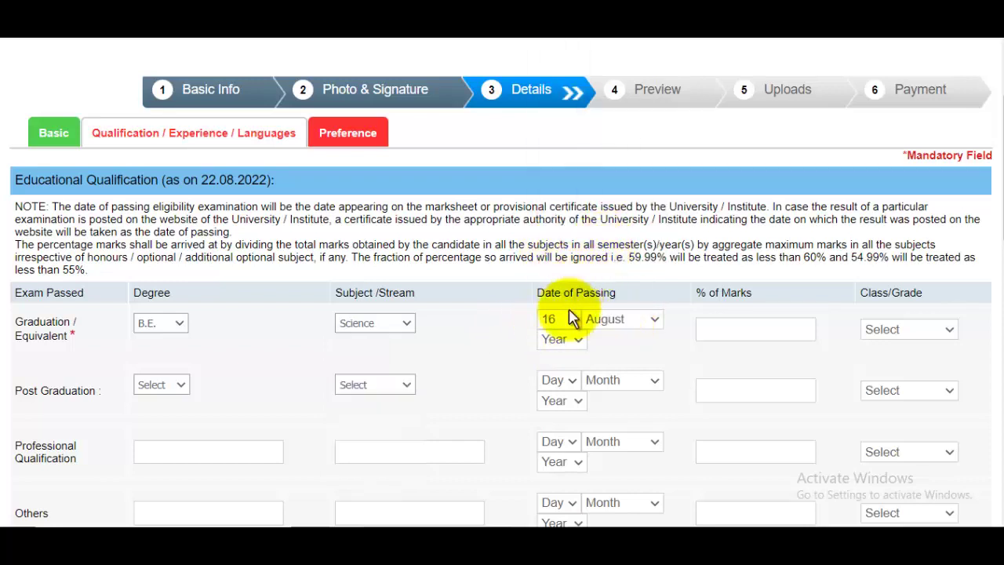
left_click(558, 338)
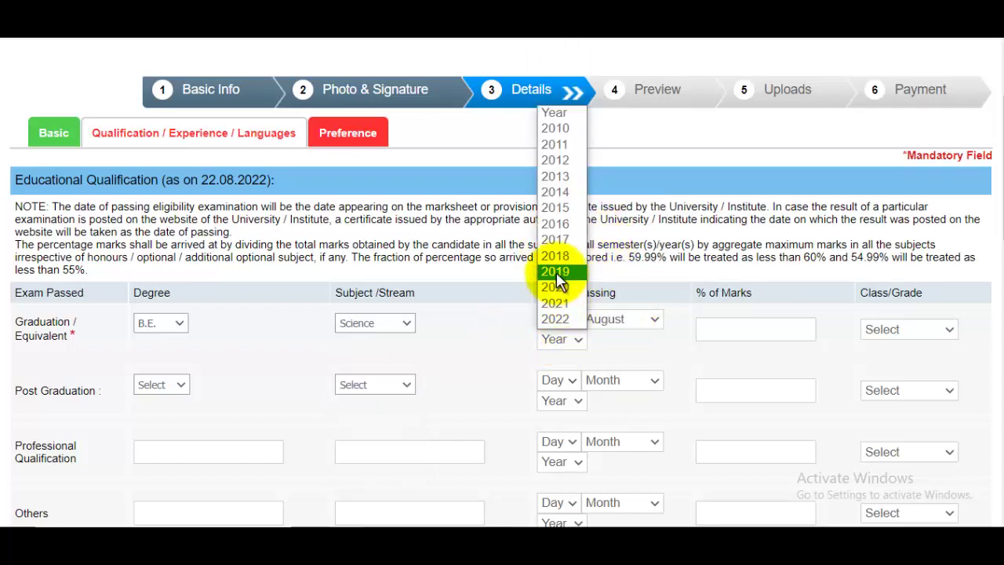
left_click(556, 272)
left_click(774, 329)
type("9")
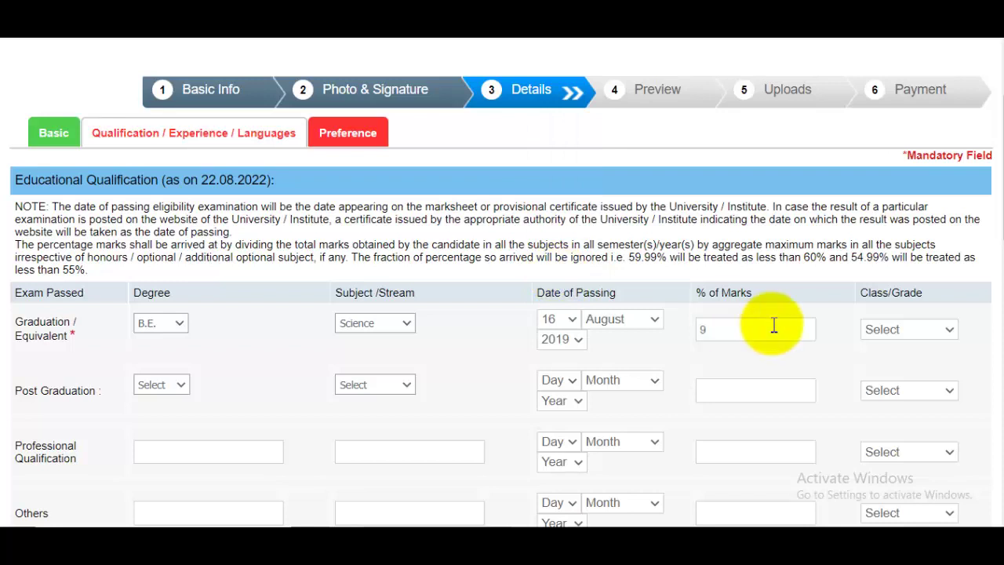
type("5")
left_click(906, 335)
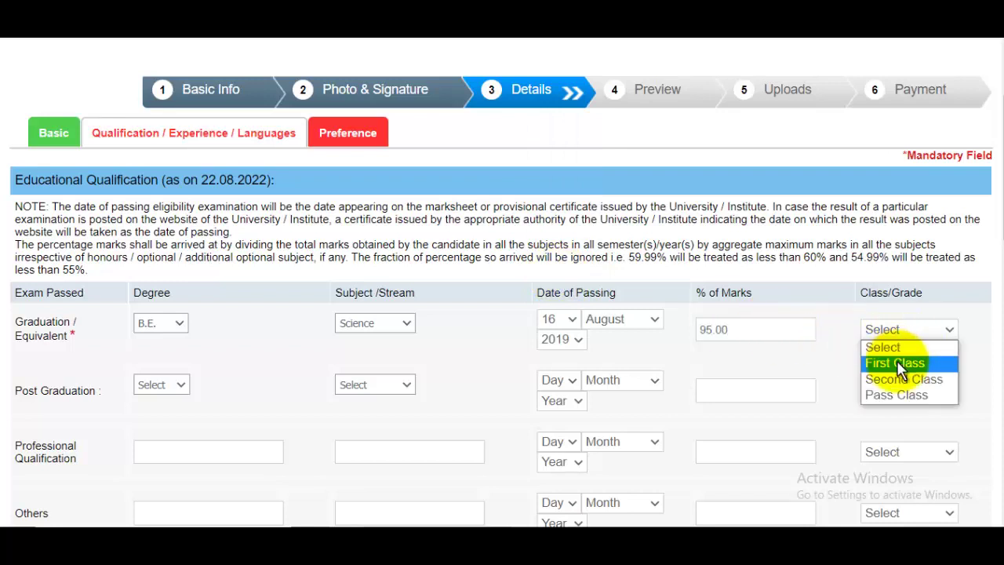
left_click(896, 363)
Step: Leave the post-graduation degree unselected
scroll(313, 275, "down", 2)
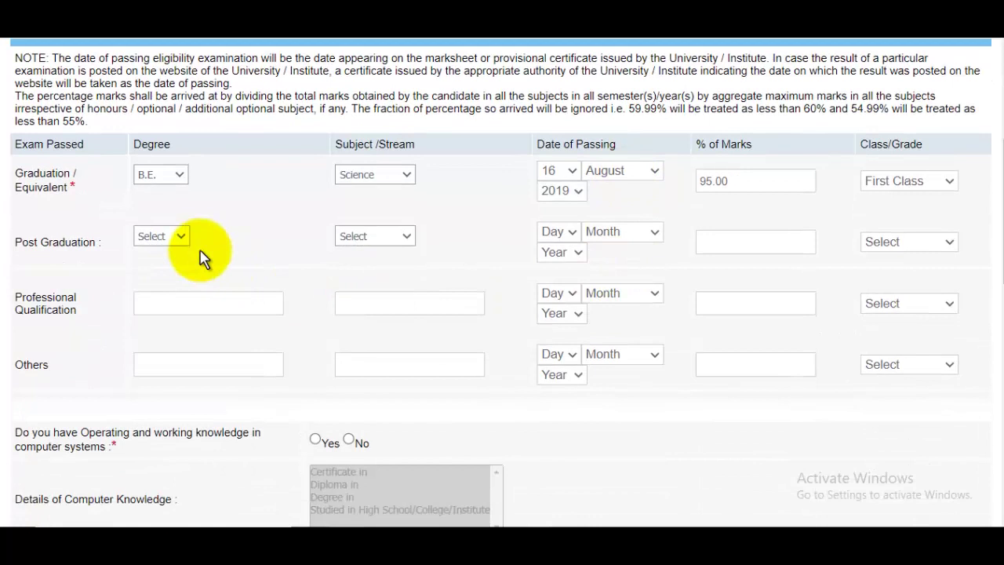
left_click(161, 239)
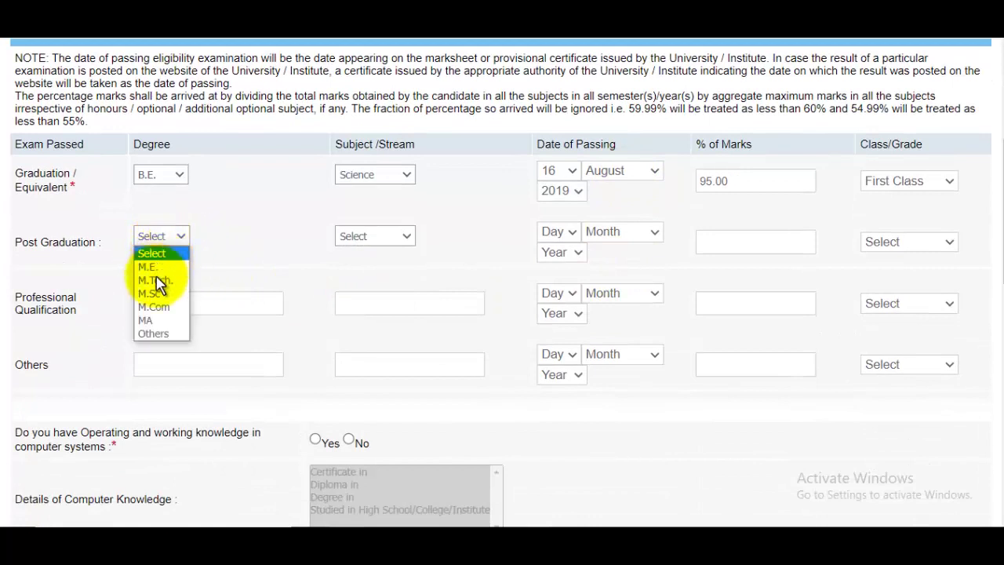
left_click(444, 254)
scroll(439, 255, "down", 2)
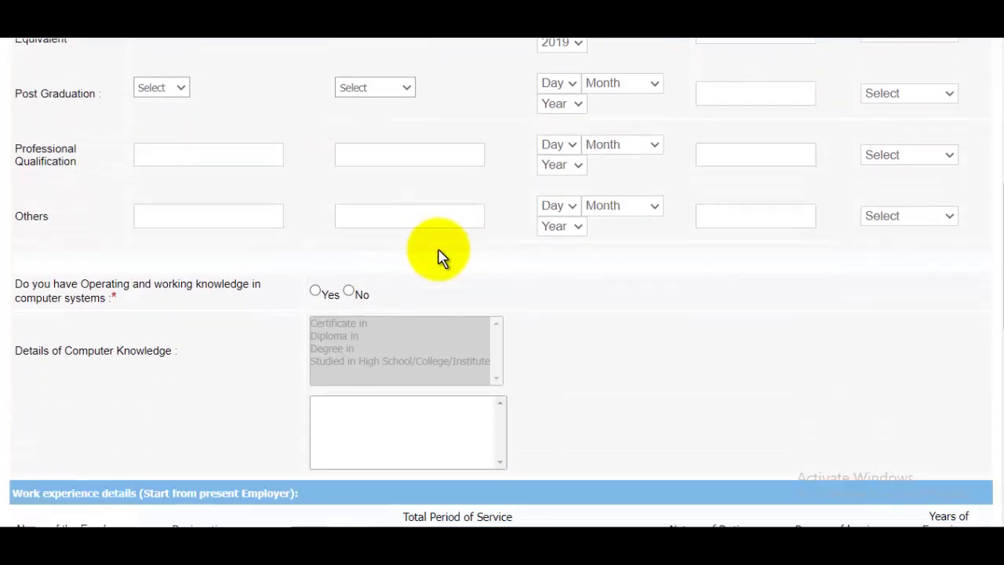
Step: Answer Yes to computer knowledge, choosing Studied in High School/College/Institute and Computer as a Subject
left_click(181, 157)
left_click(261, 217)
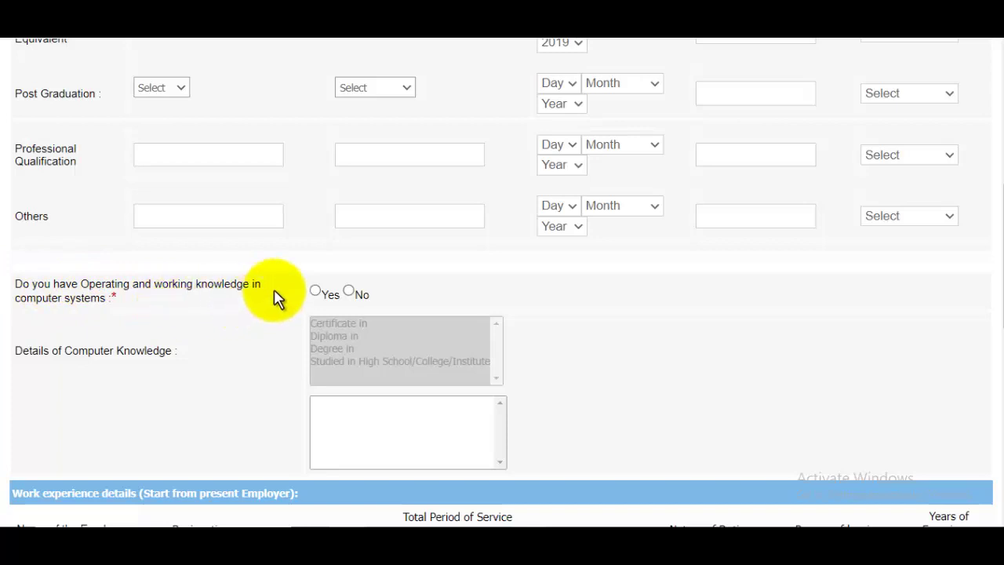
left_click(316, 292)
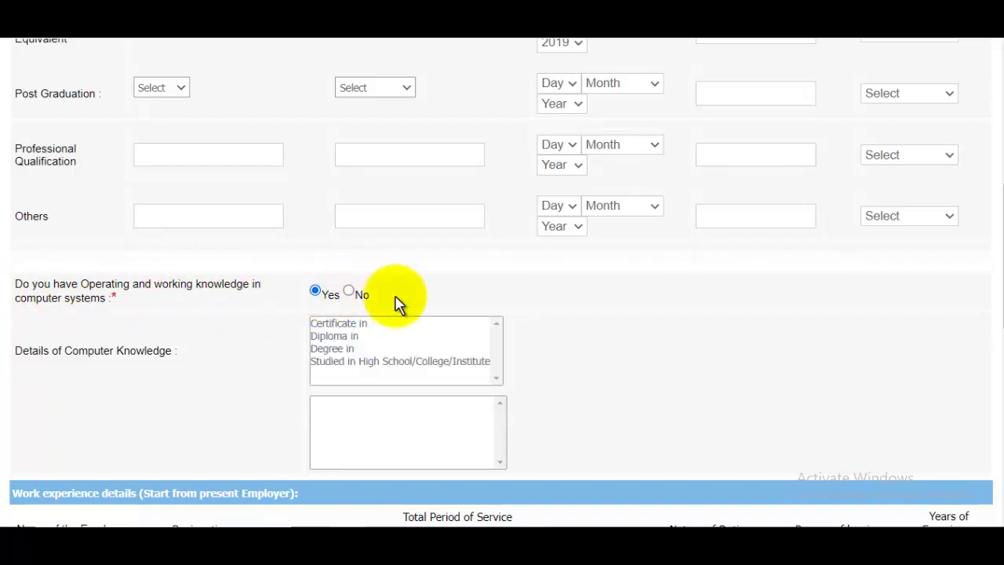
left_click(362, 327)
left_click(361, 341)
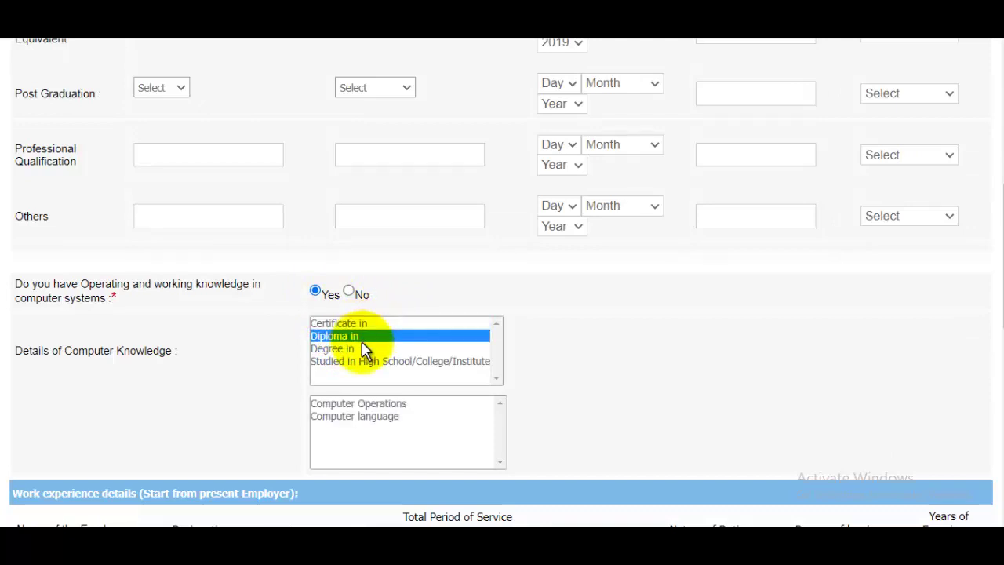
left_click(354, 349)
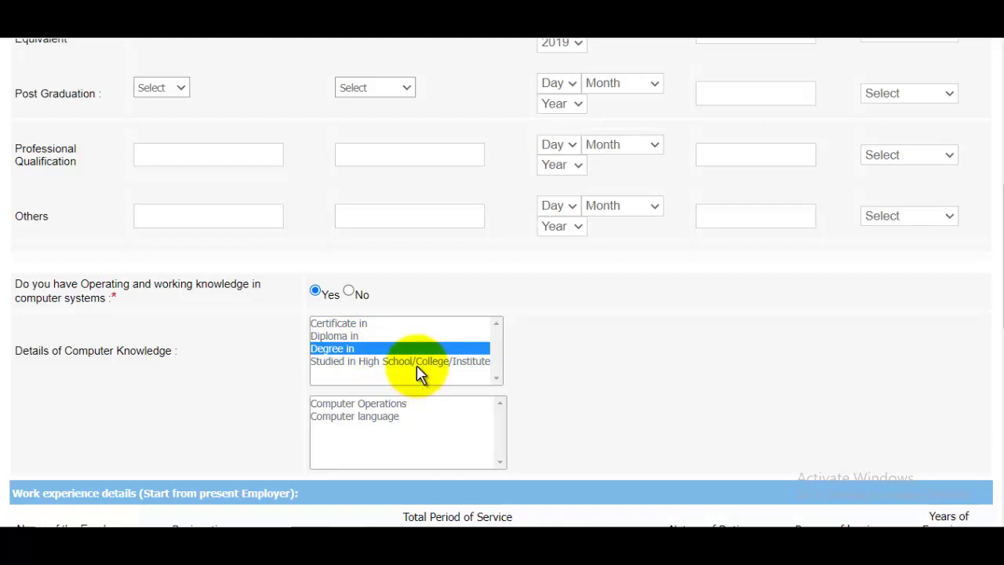
left_click(385, 363)
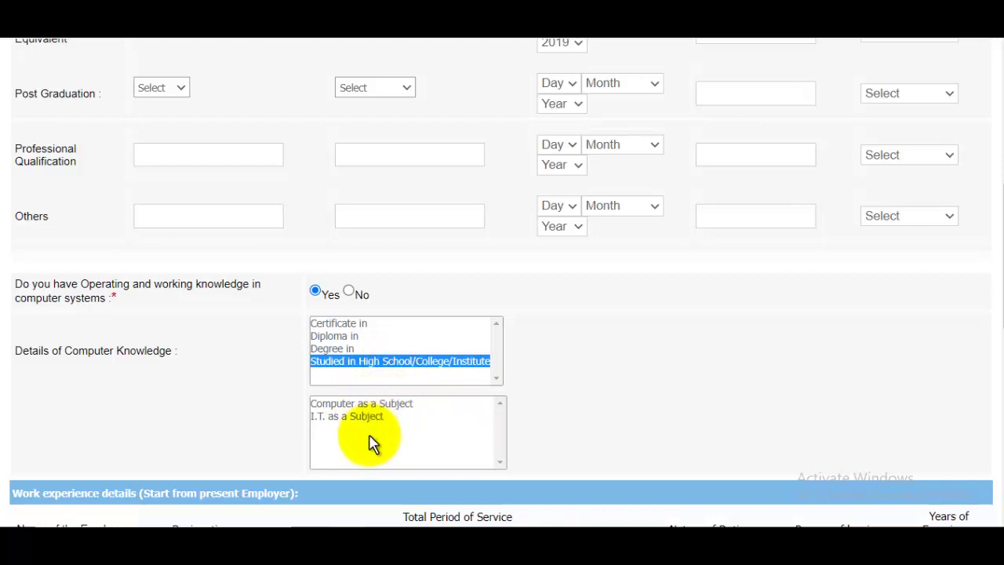
left_click(360, 403)
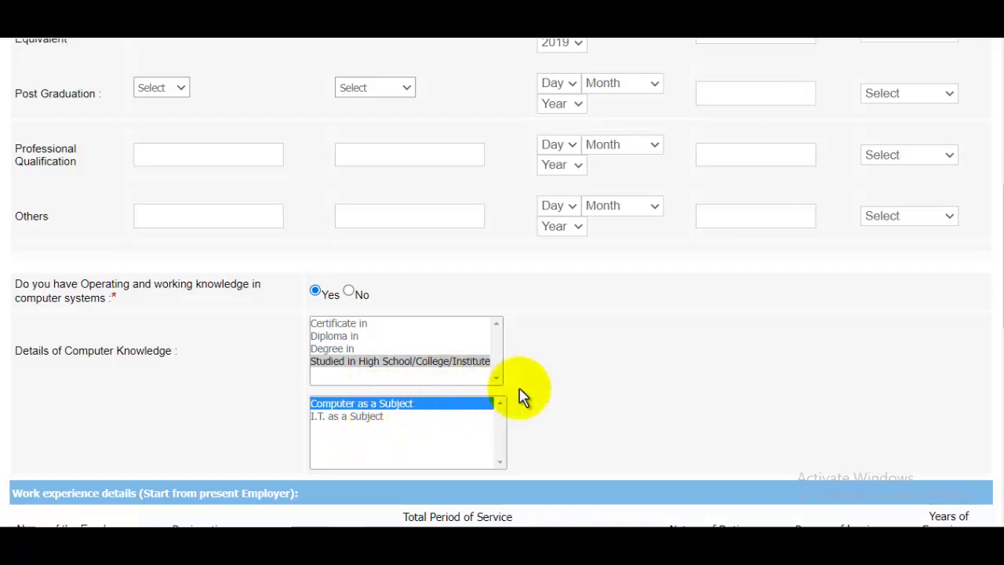
left_click(638, 399)
scroll(620, 385, "down", 3)
scroll(607, 382, "down", 2)
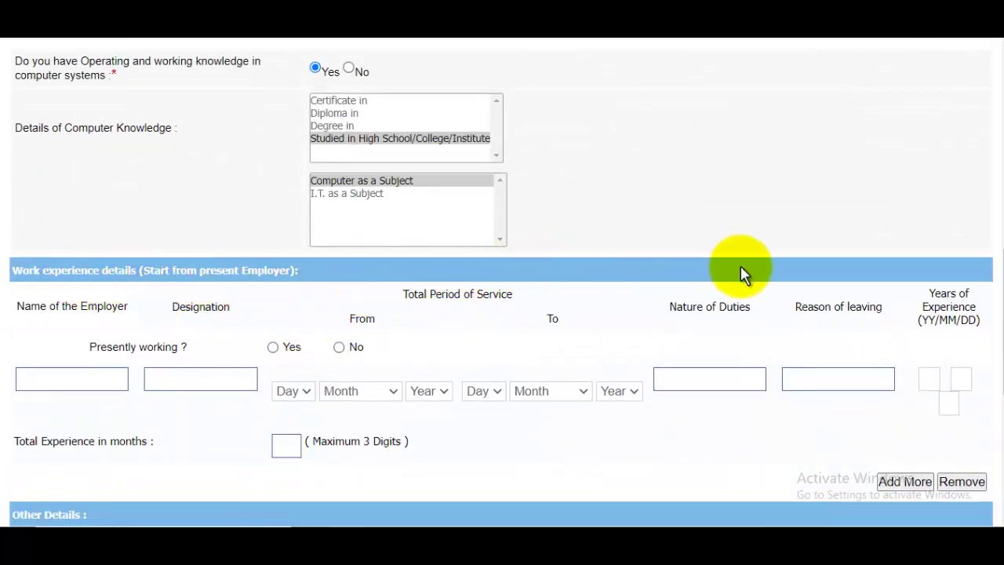
scroll(560, 341, "down", 3)
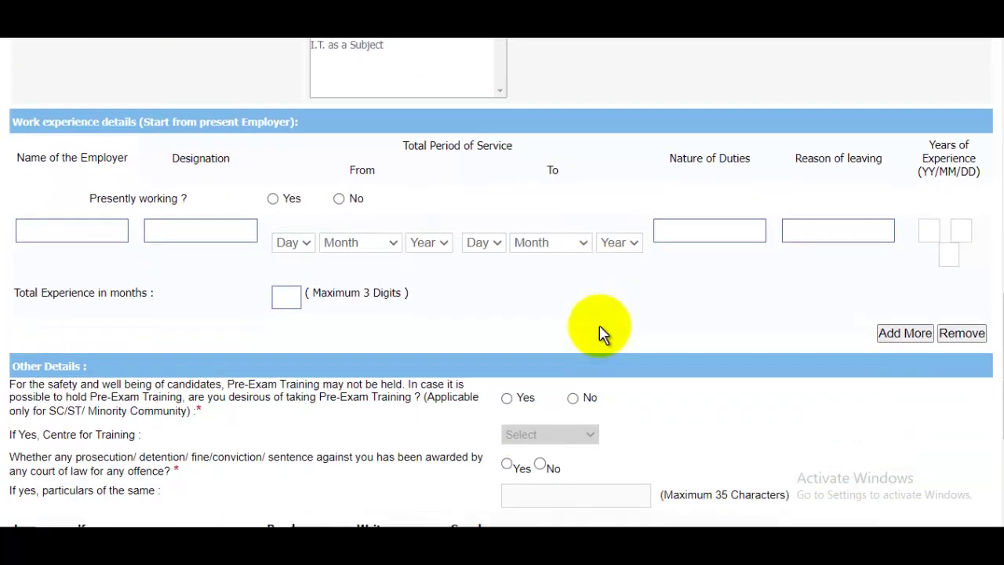
scroll(598, 333, "up", 2)
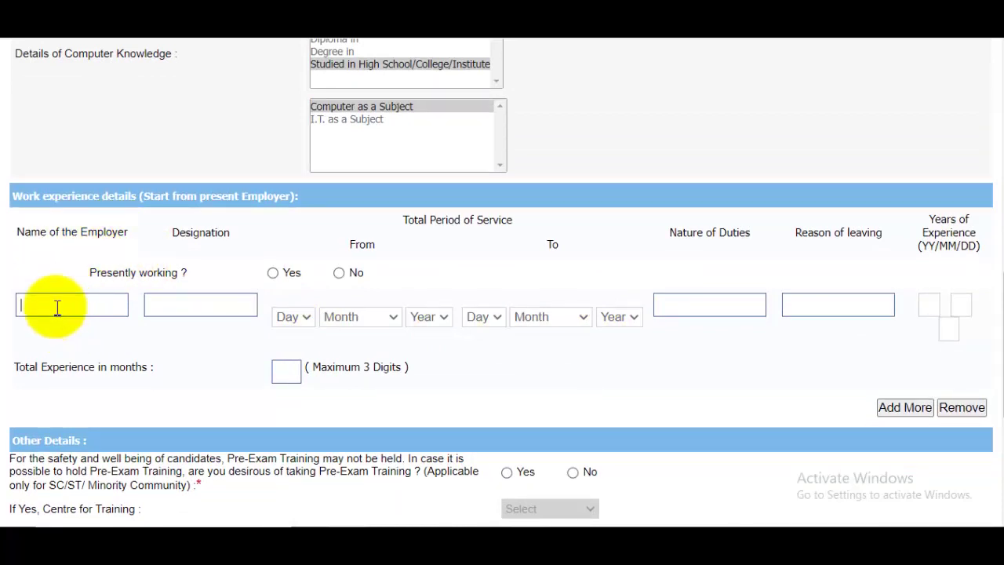
left_click(206, 302)
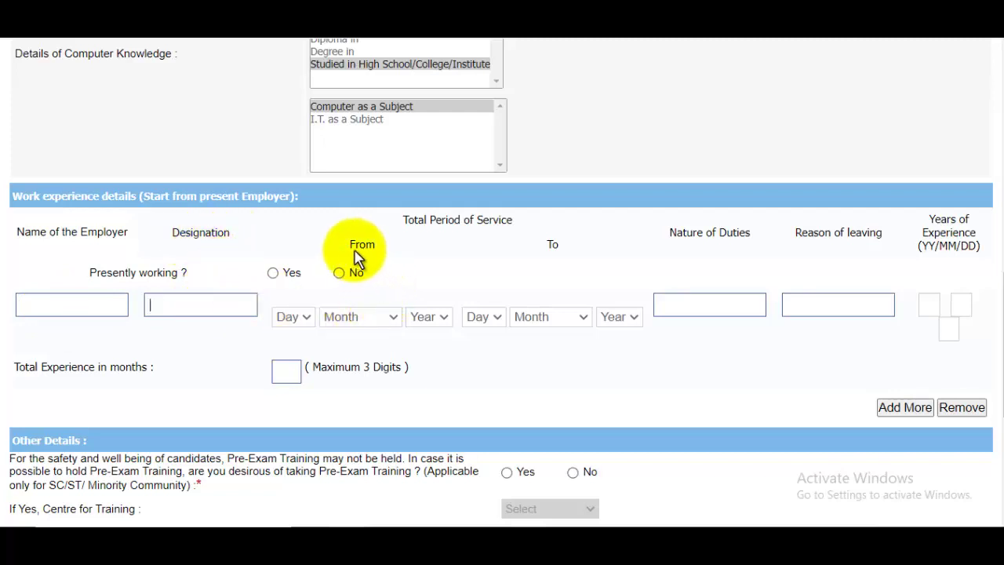
left_click(294, 316)
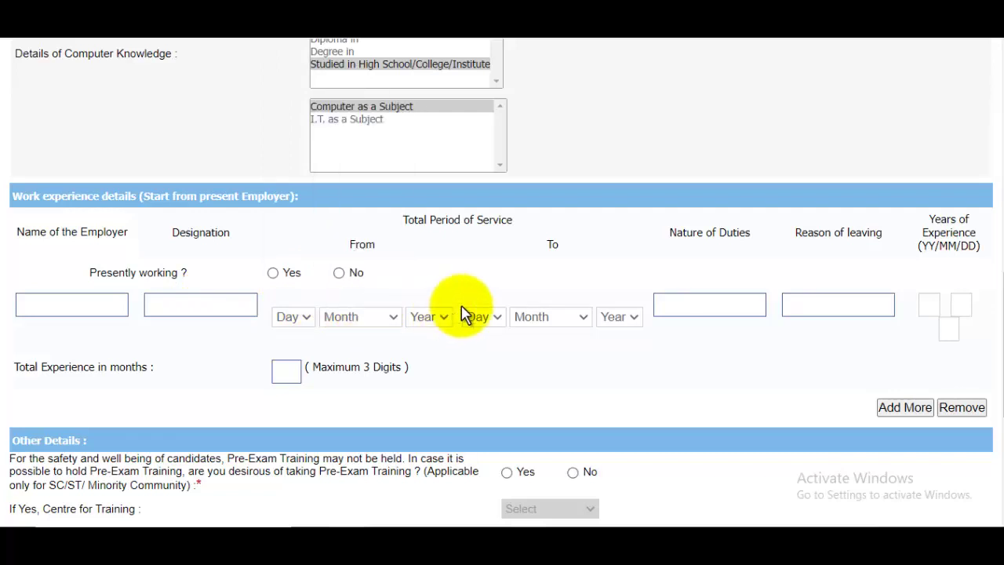
left_click(486, 318)
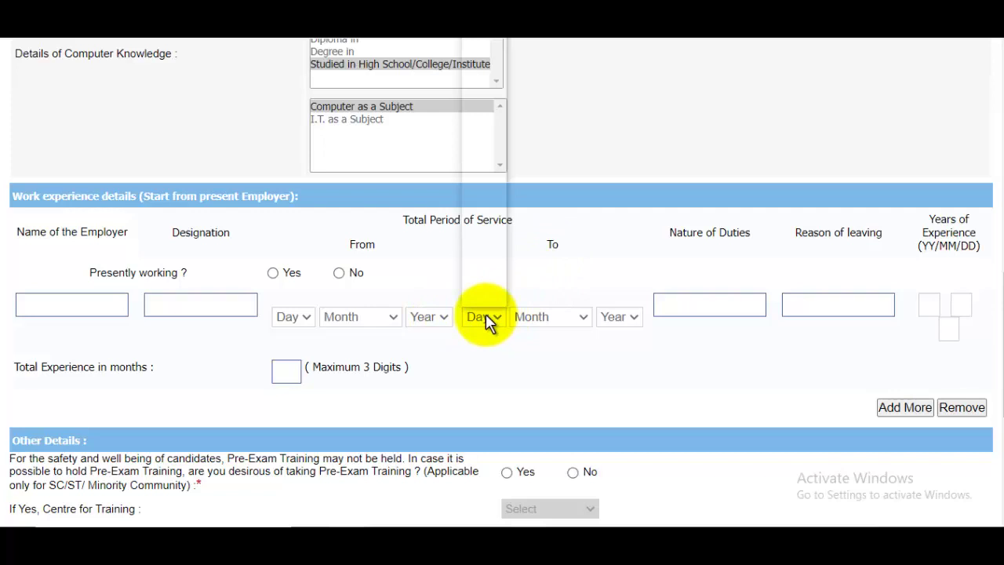
left_click(647, 316)
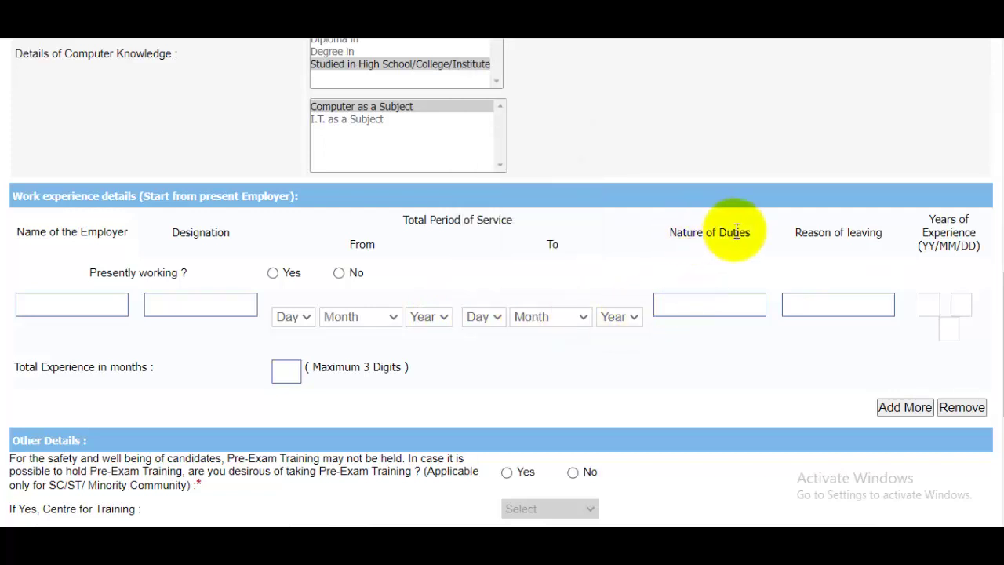
left_click(699, 304)
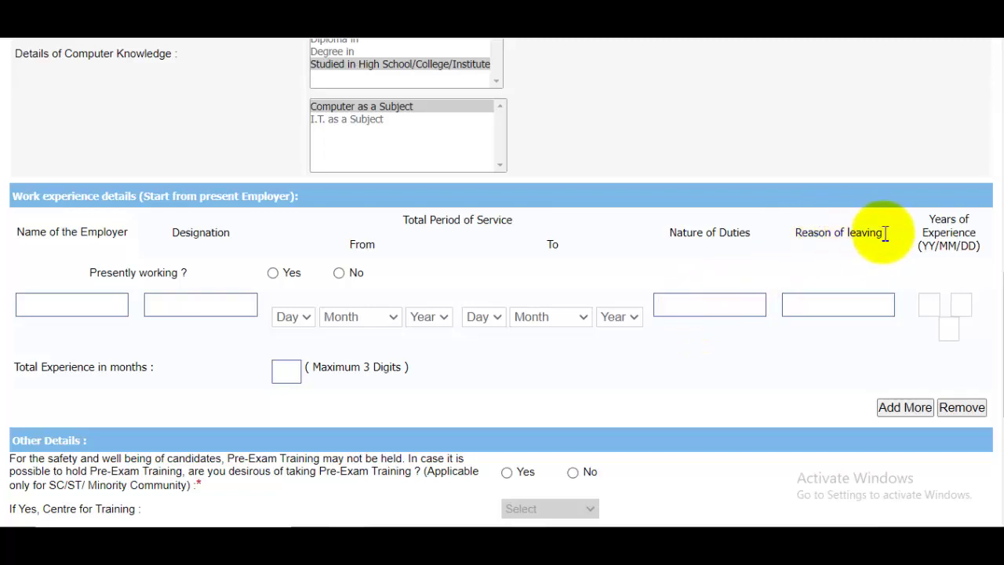
left_click(841, 309)
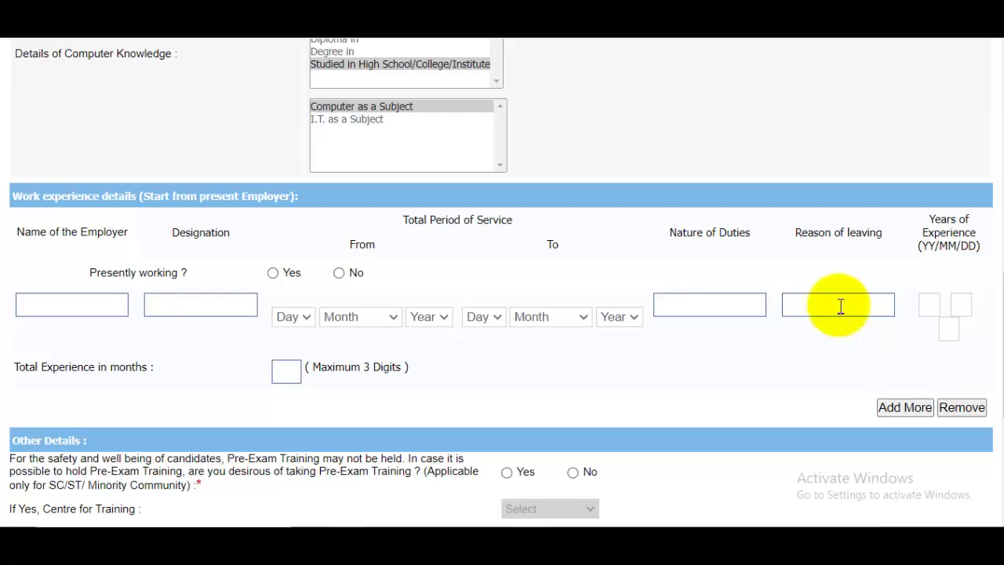
scroll(839, 307, "down", 3)
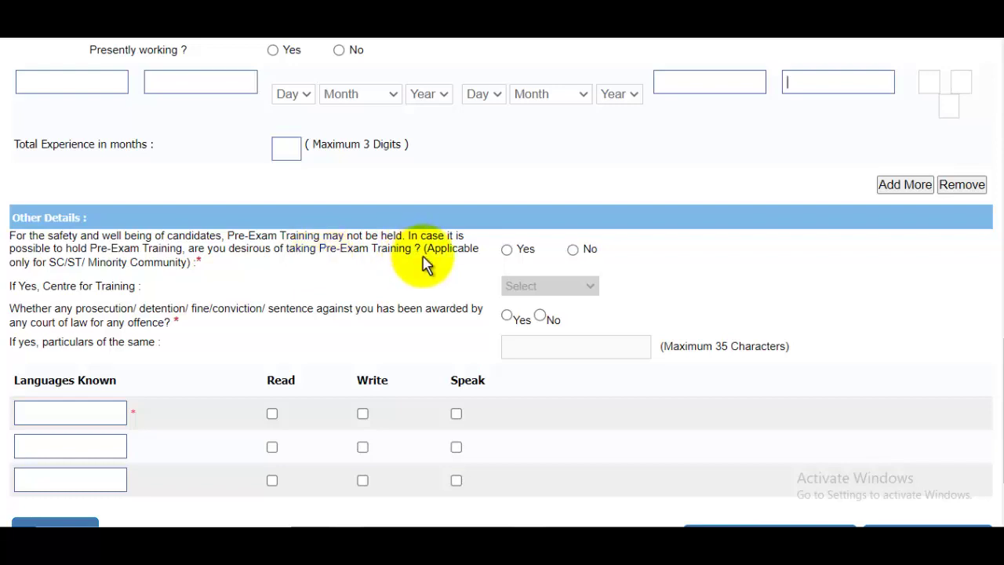
Step: Opt in to Pre-Exam Training with Varanasi as the training centre
left_click(508, 251)
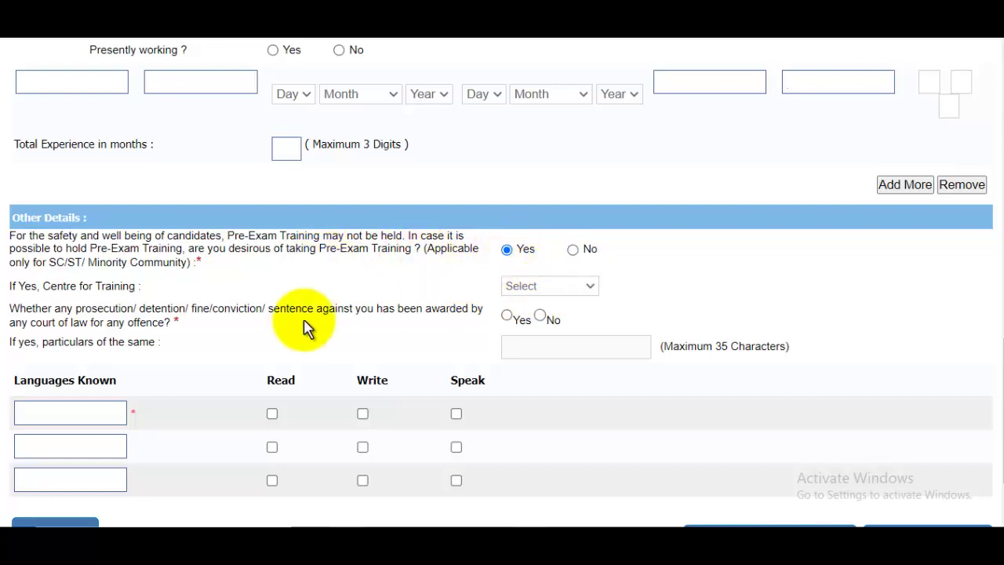
left_click(552, 287)
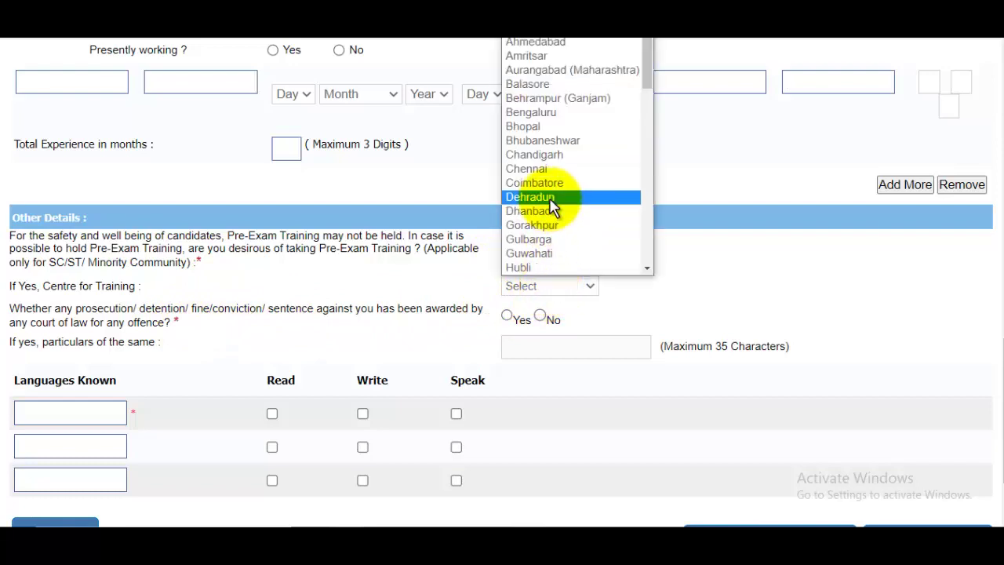
scroll(554, 207, "down", 5)
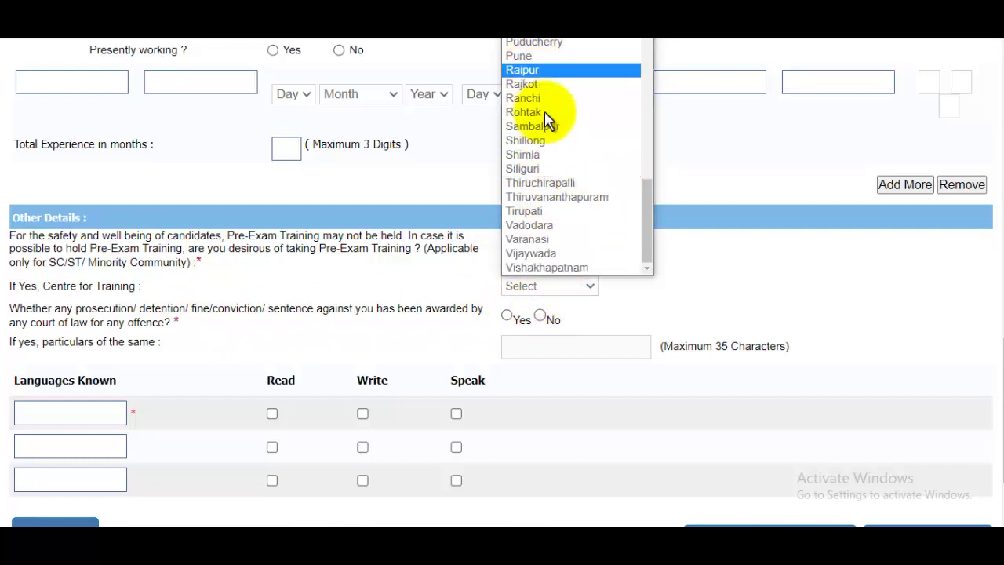
left_click(549, 239)
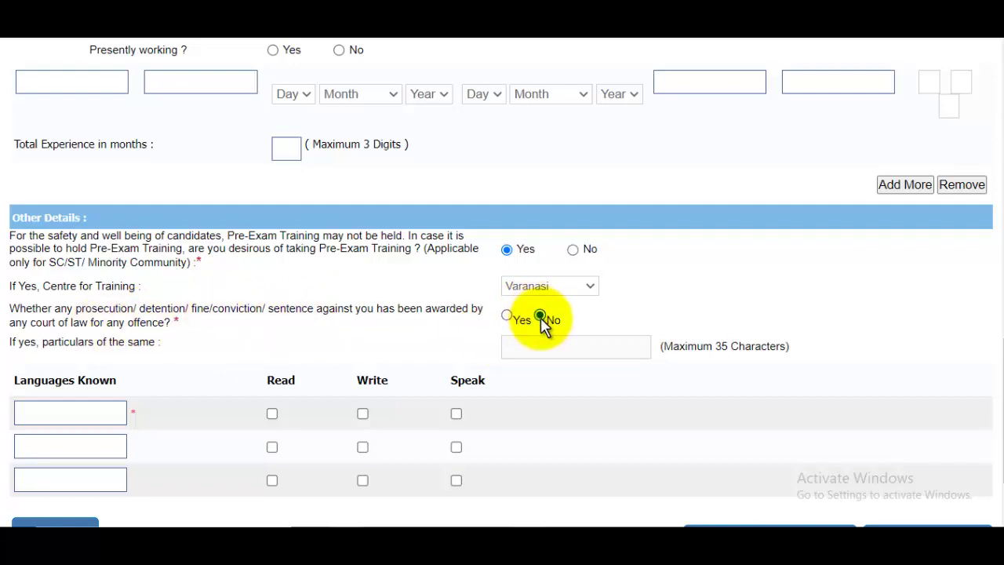
scroll(541, 317, "down", 2)
left_click(56, 306)
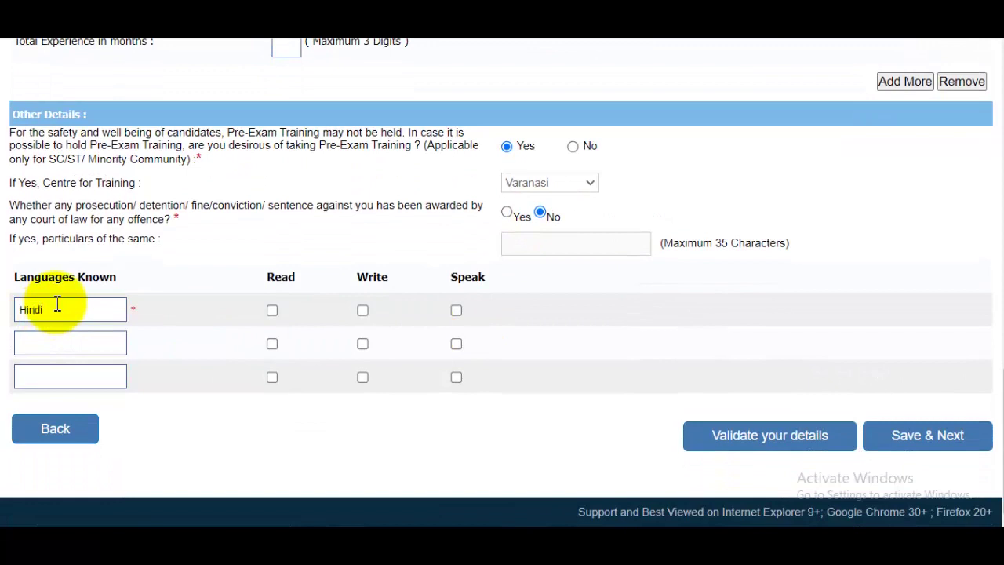
Step: Add Hindi and English as known languages, each ticked for read, write and speak
type("Hindi")
left_click(272, 311)
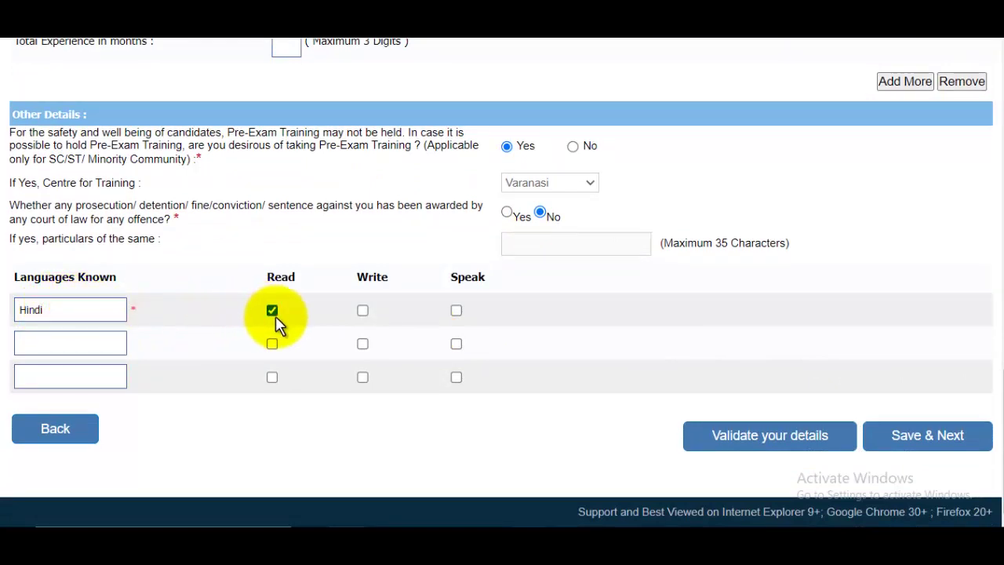
left_click(362, 311)
left_click(457, 312)
left_click(68, 335)
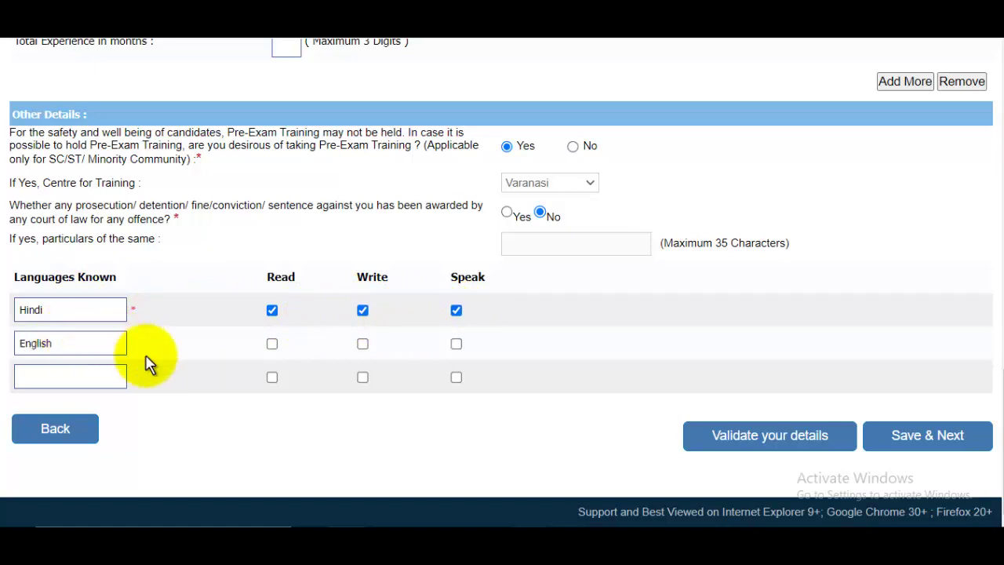
left_click(272, 344)
left_click(363, 345)
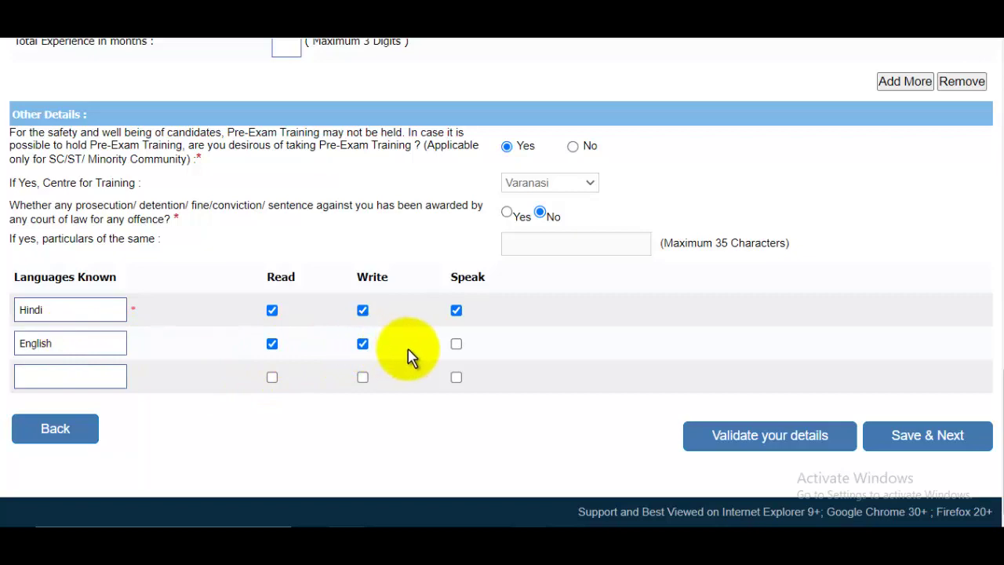
left_click(456, 345)
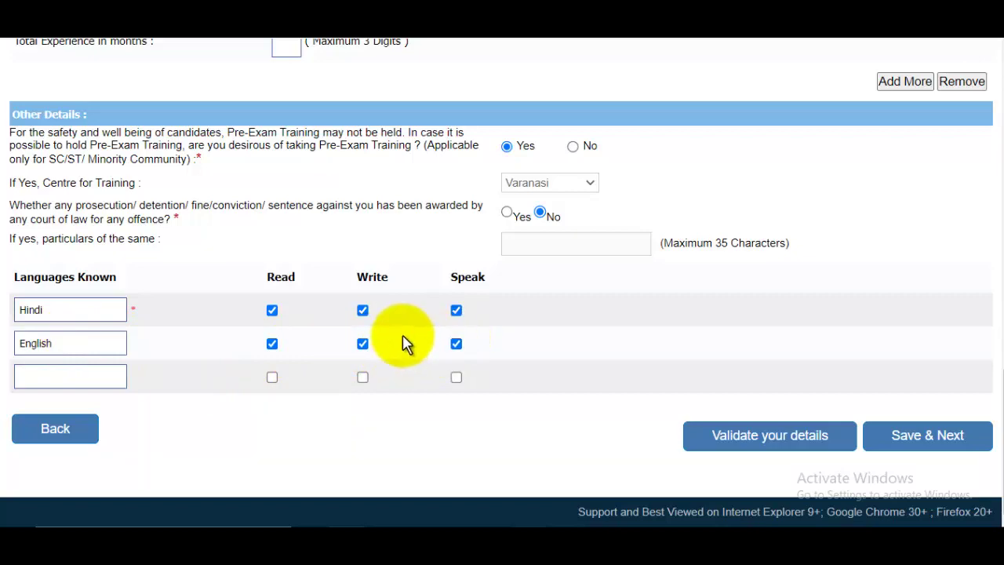
Step: Validate the entered details and dismiss the verification success message
scroll(405, 342, "up", 4)
scroll(405, 343, "down", 4)
left_click(773, 445)
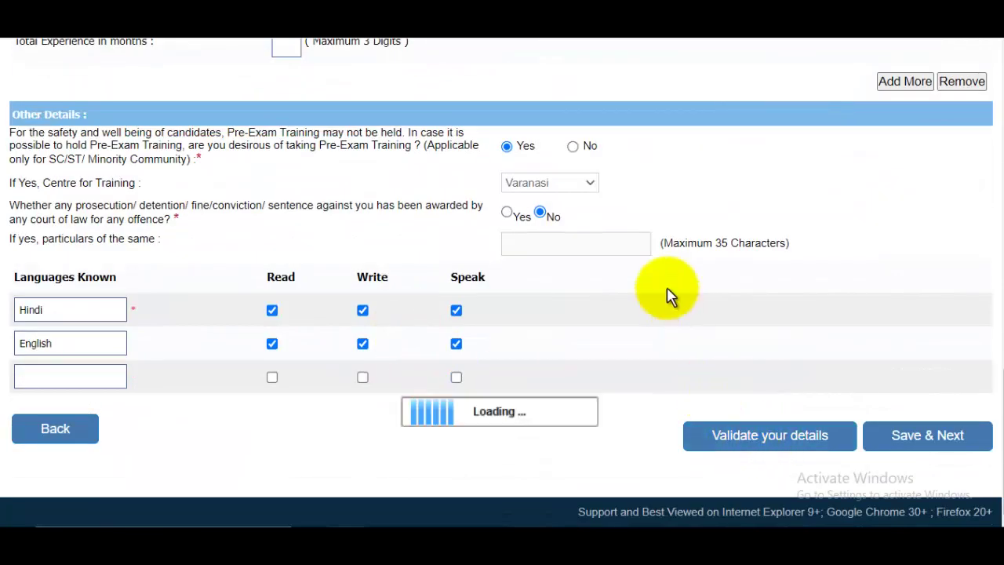
left_click(638, 105)
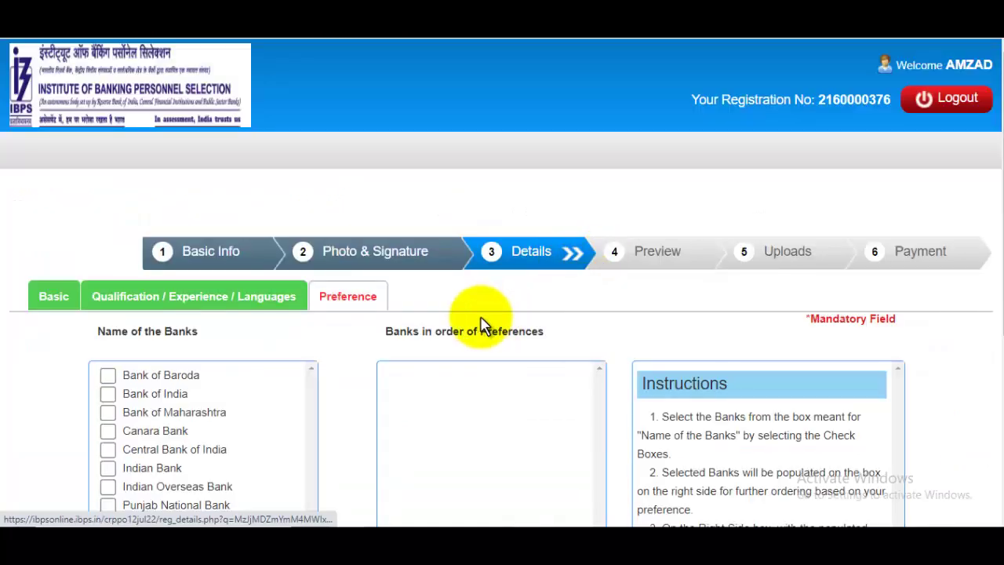
Step: Rank Punjab & Sind, Union Bank of India, Canara, Bank of Maharashtra, Indian Overseas Bank, then save
scroll(482, 324, "down", 1)
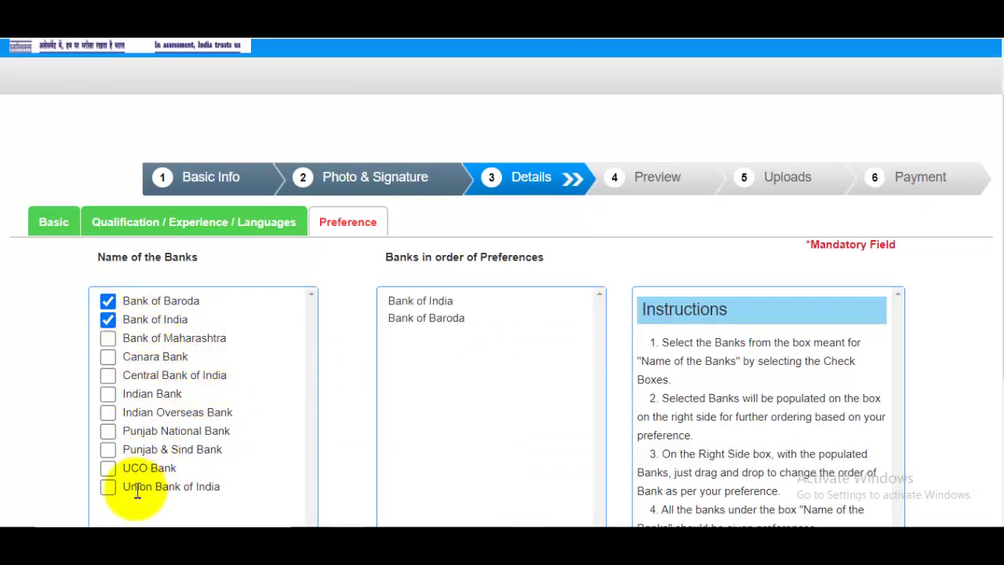
left_click(107, 452)
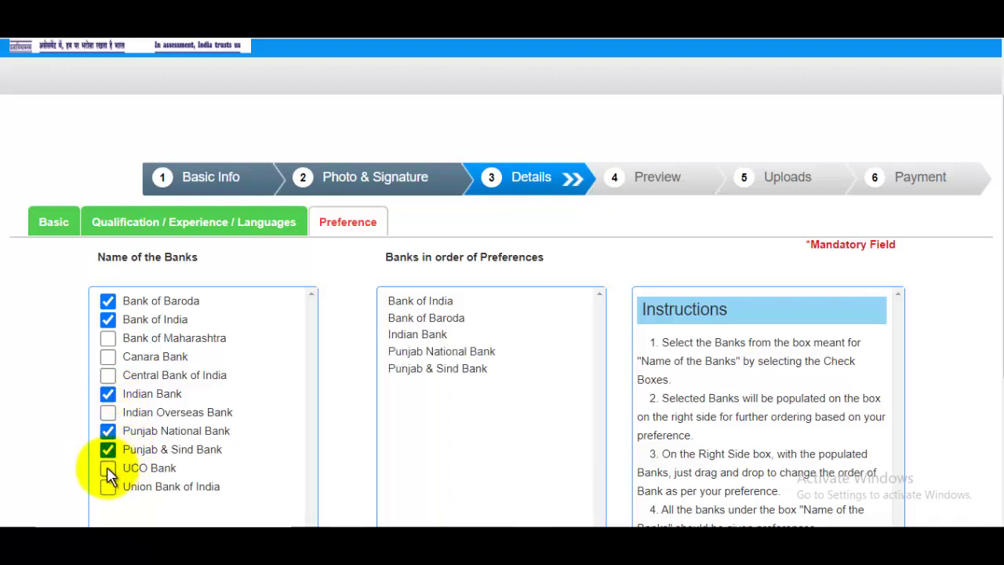
left_click(107, 487)
left_click(107, 356)
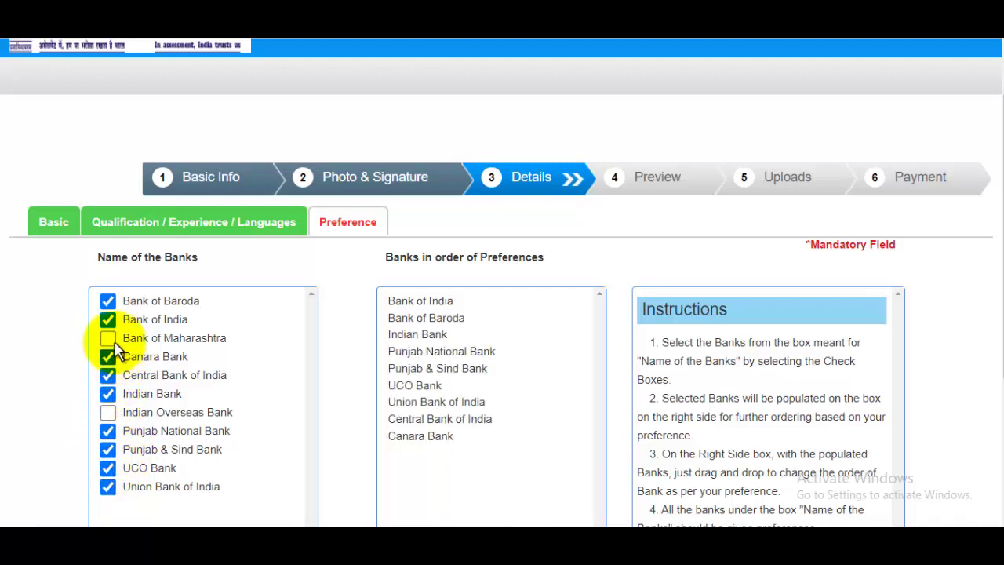
left_click(108, 337)
left_click(108, 412)
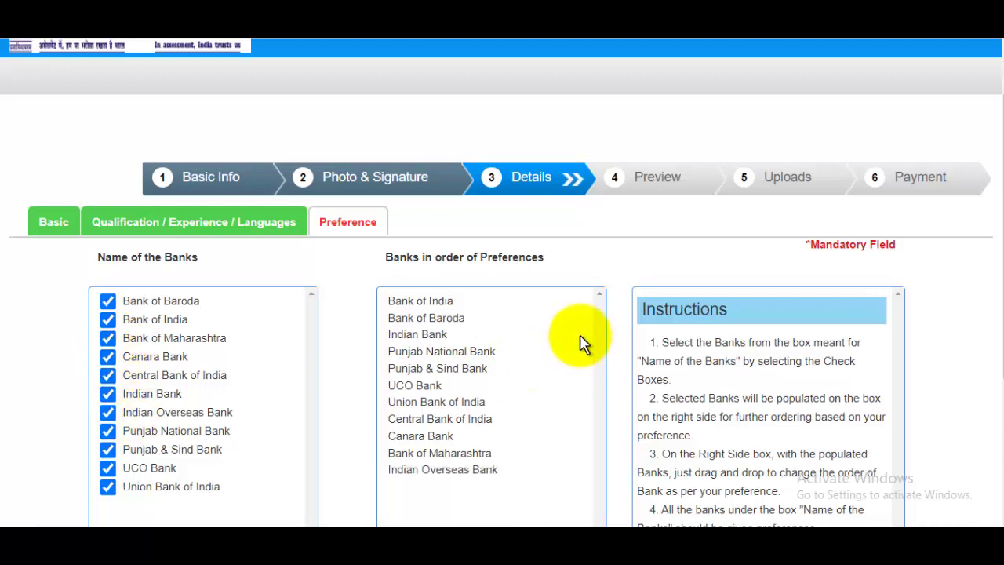
scroll(584, 340, "down", 3)
left_click(852, 437)
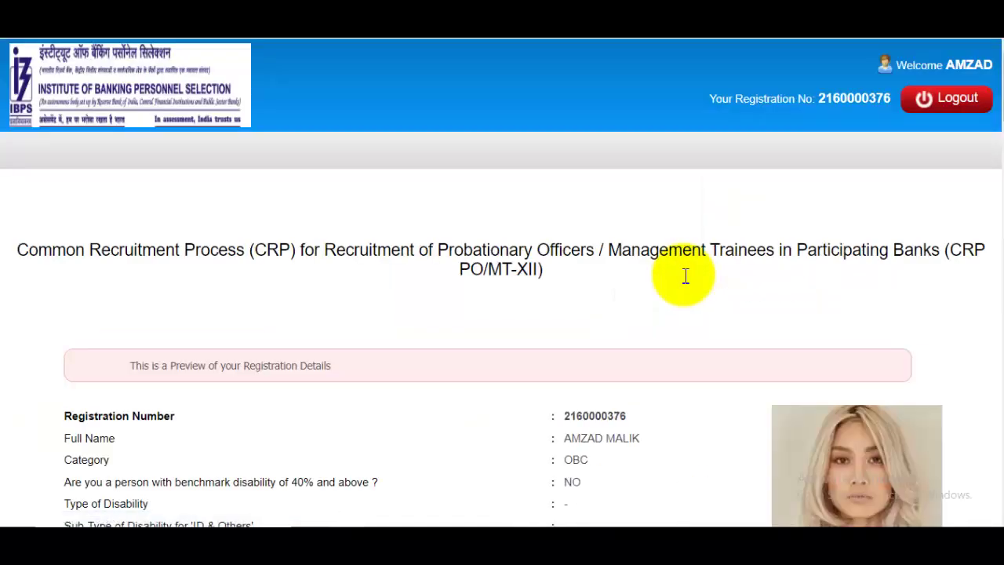
Step: Scroll through the registration preview down to the Declaration dated 02-08-2022
scroll(685, 276, "down", 4)
scroll(740, 295, "down", 10)
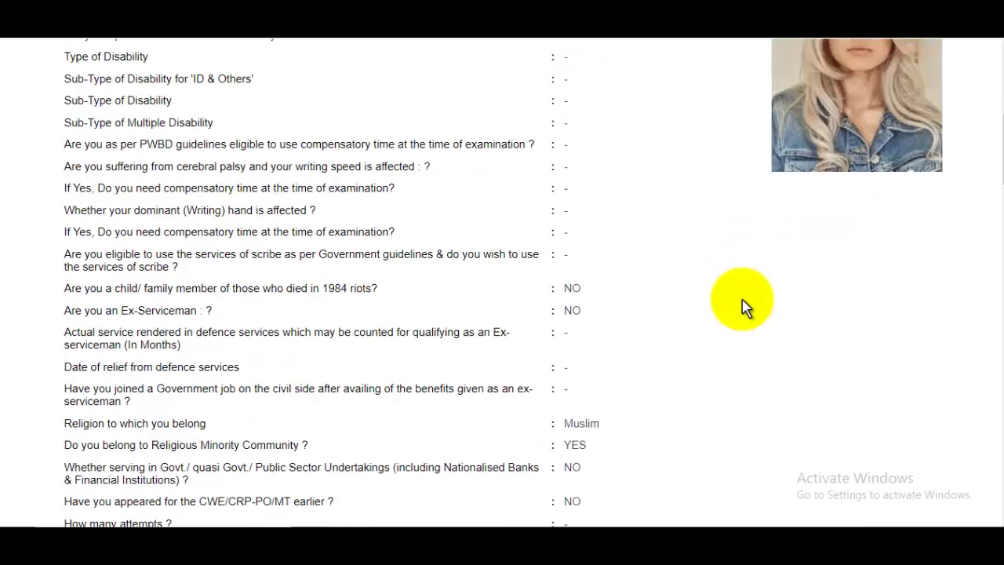
scroll(745, 308, "down", 10)
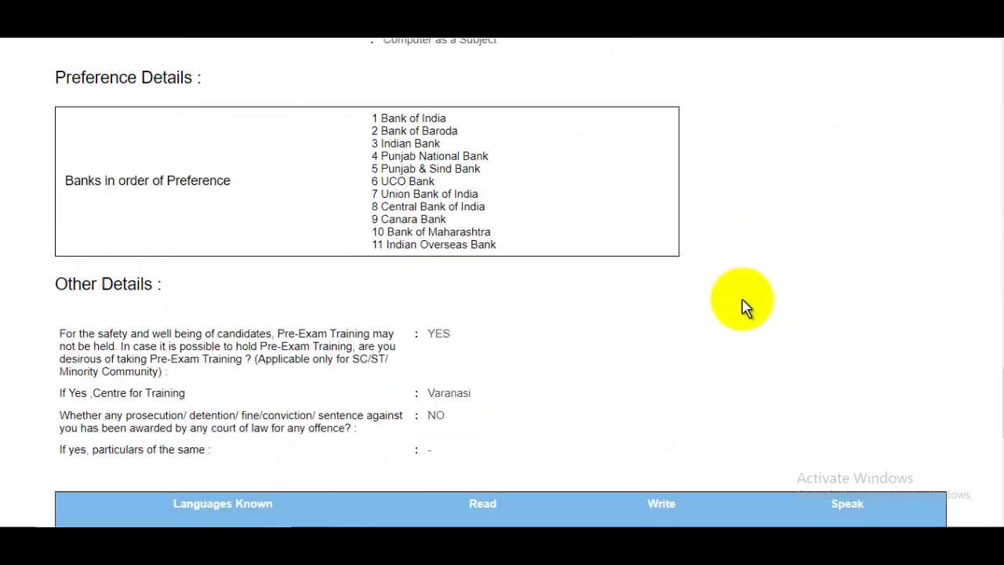
scroll(745, 307, "up", 5)
scroll(741, 298, "down", 12)
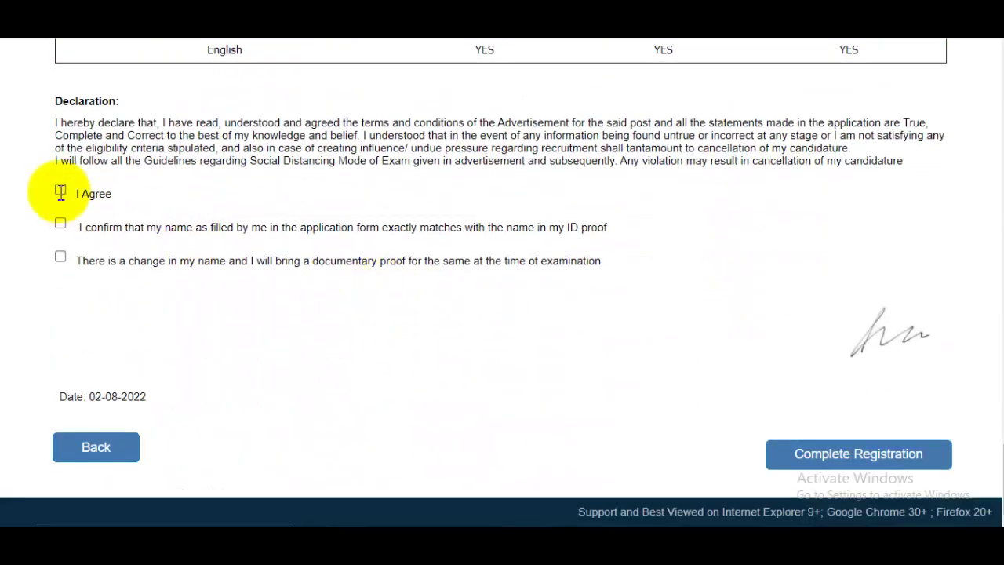
Step: Accept the declaration terms and confirm the name matches the ID proof
left_click(61, 189)
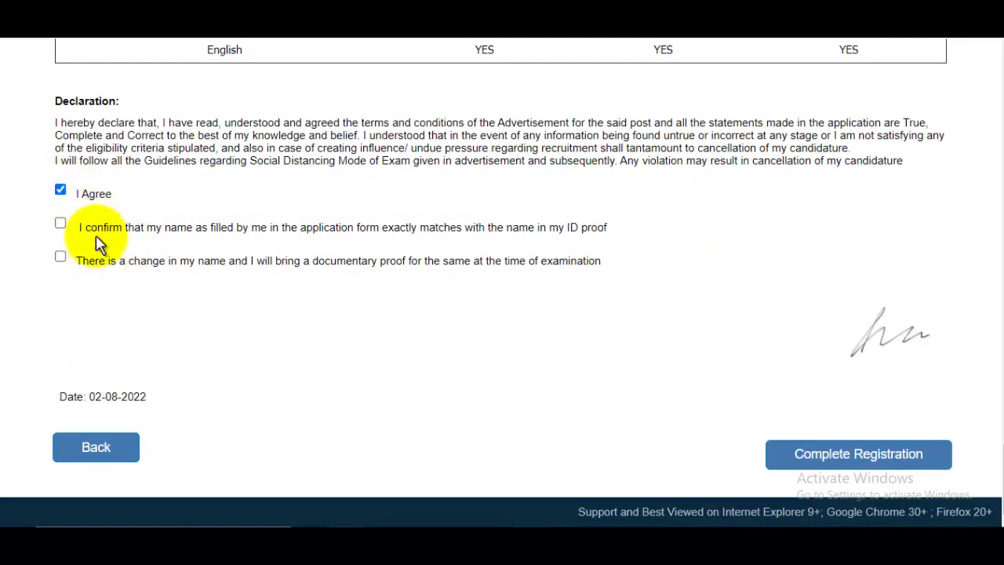
triple_click(72, 226)
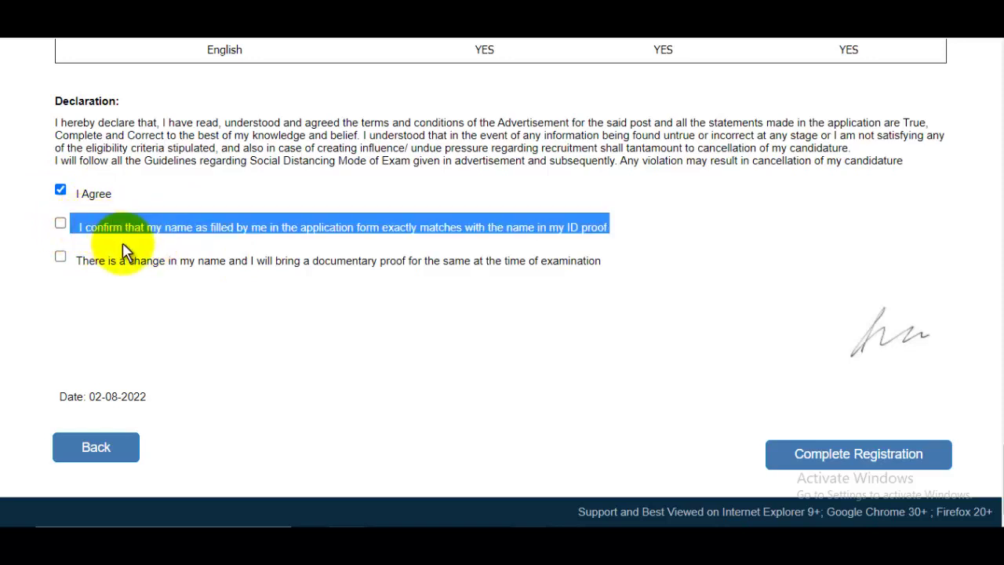
left_click(741, 254)
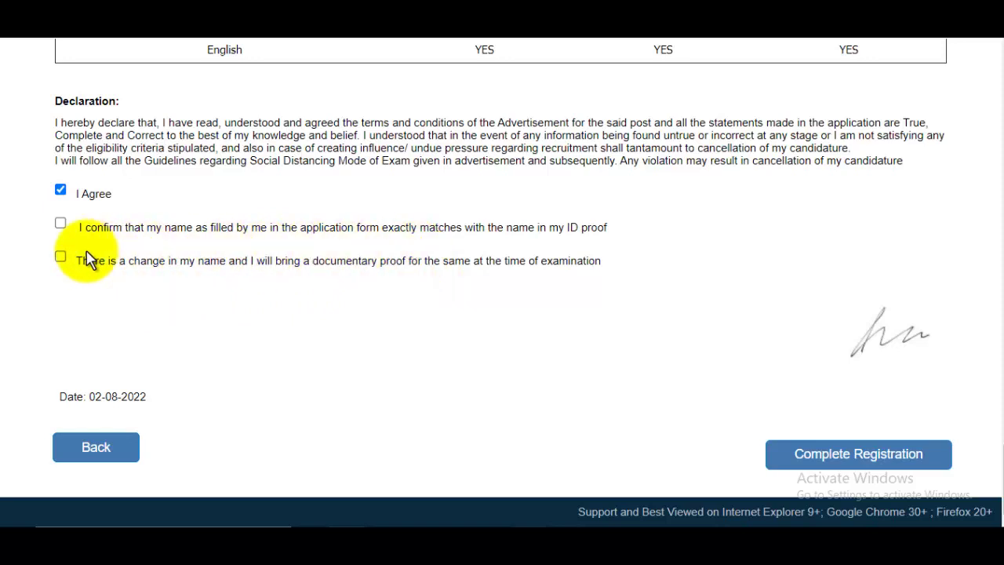
left_click(61, 223)
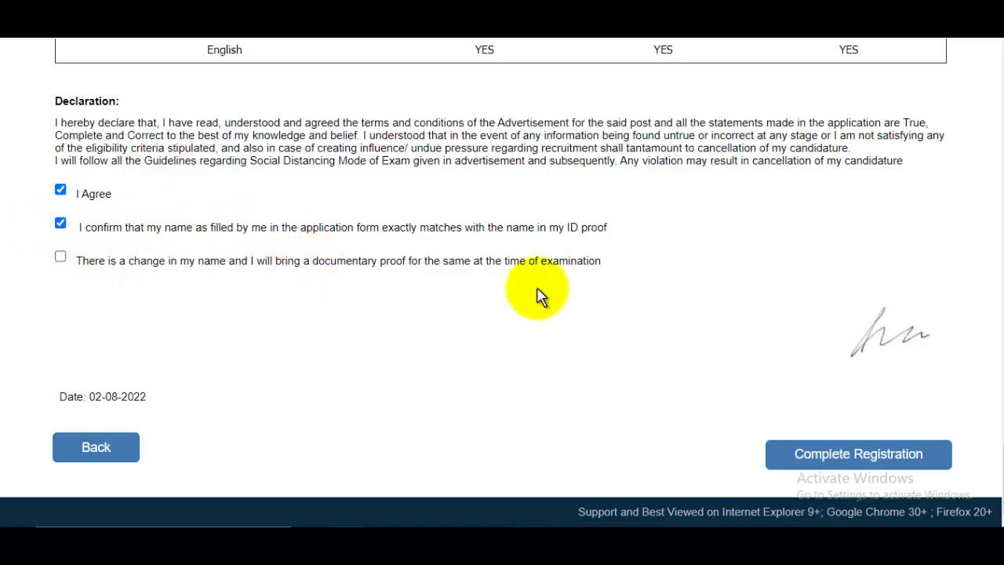
Step: Complete the registration, acknowledging the data-lock alert and the continue confirmation
left_click(874, 465)
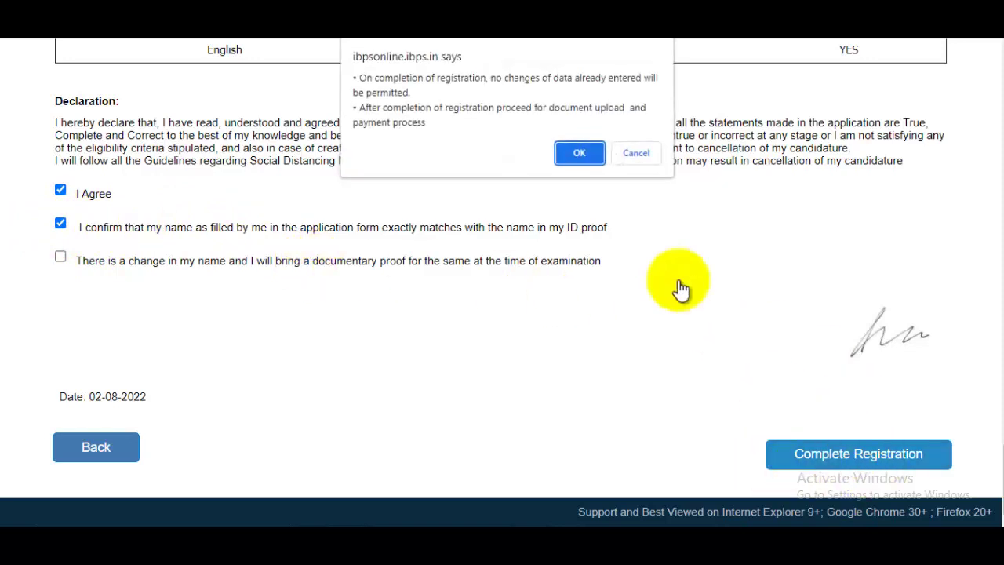
left_click(596, 162)
left_click(579, 108)
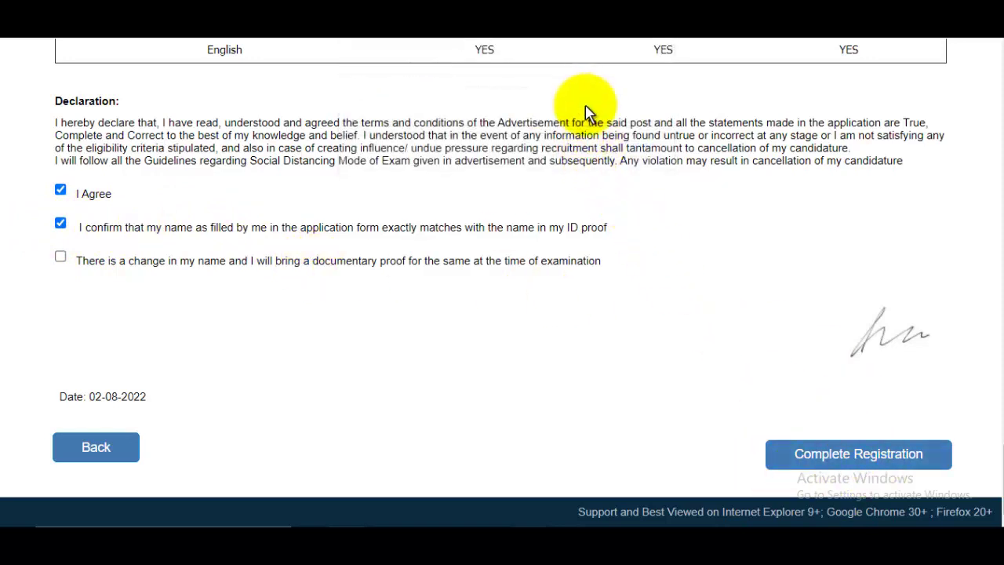
scroll(609, 231, "down", 1)
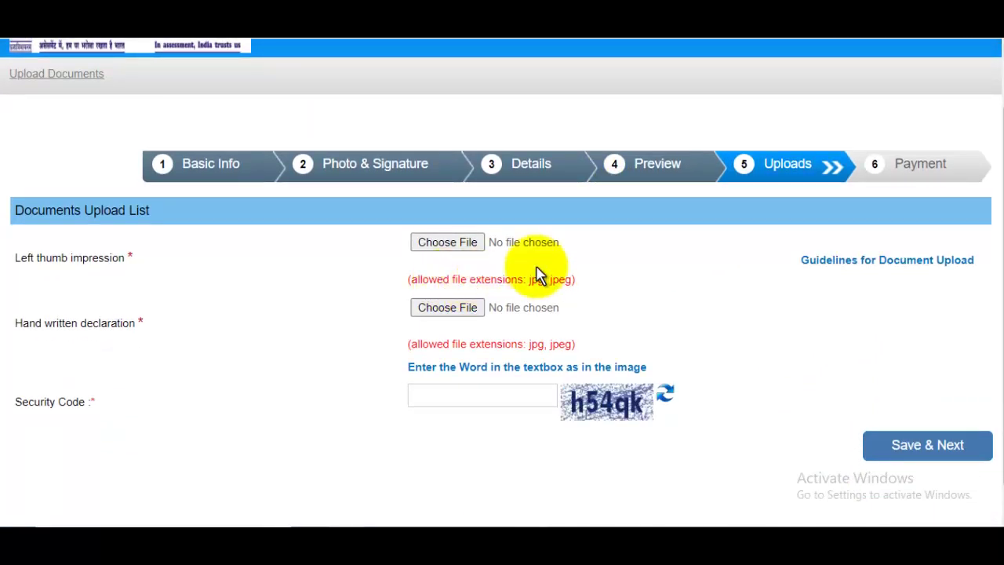
Step: Upload Thumb_Impression.jpg from Pictures as the left thumb impression and close its preview
left_click(480, 246)
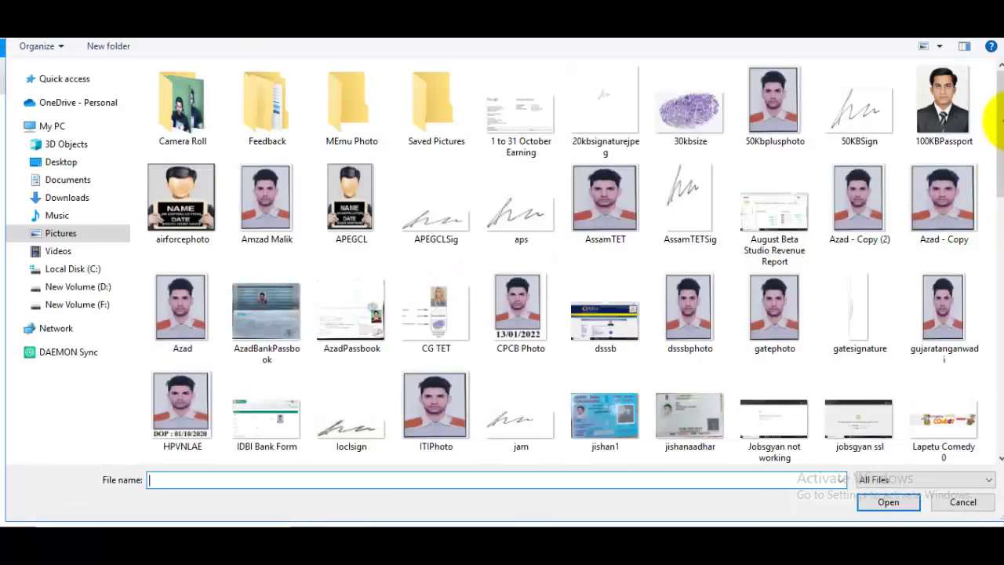
left_click_drag(1001, 113, 999, 365)
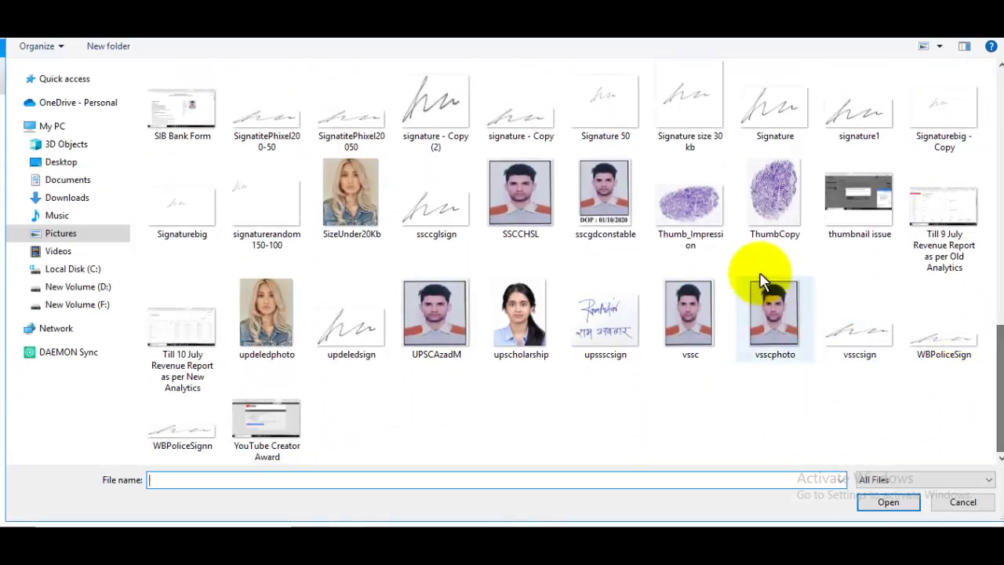
left_click(712, 243)
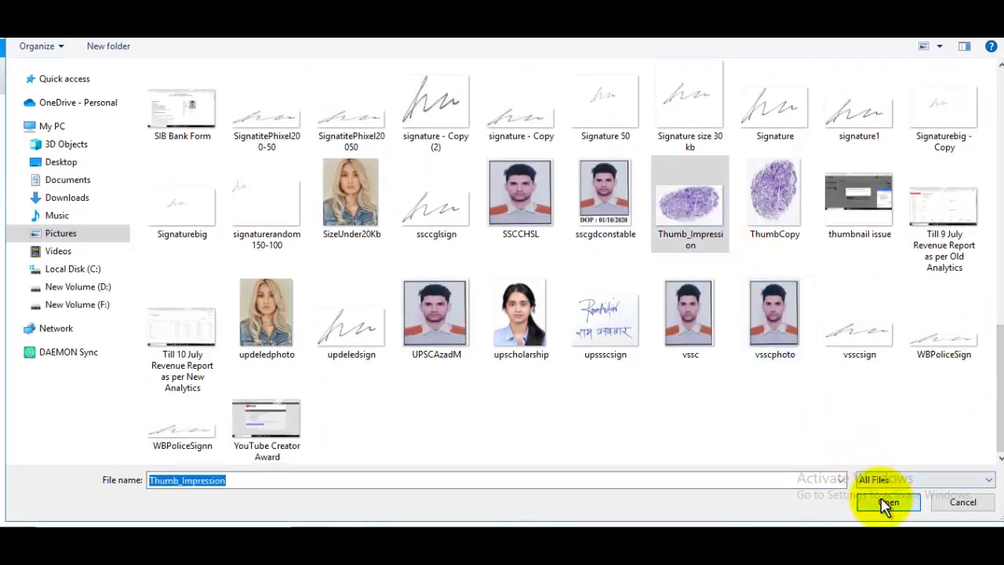
left_click(885, 503)
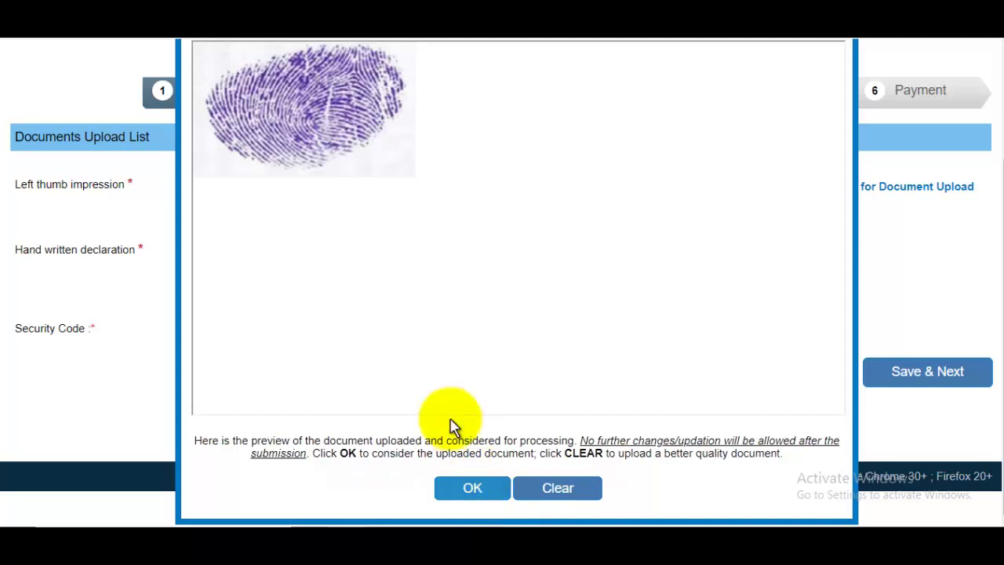
left_click(470, 486)
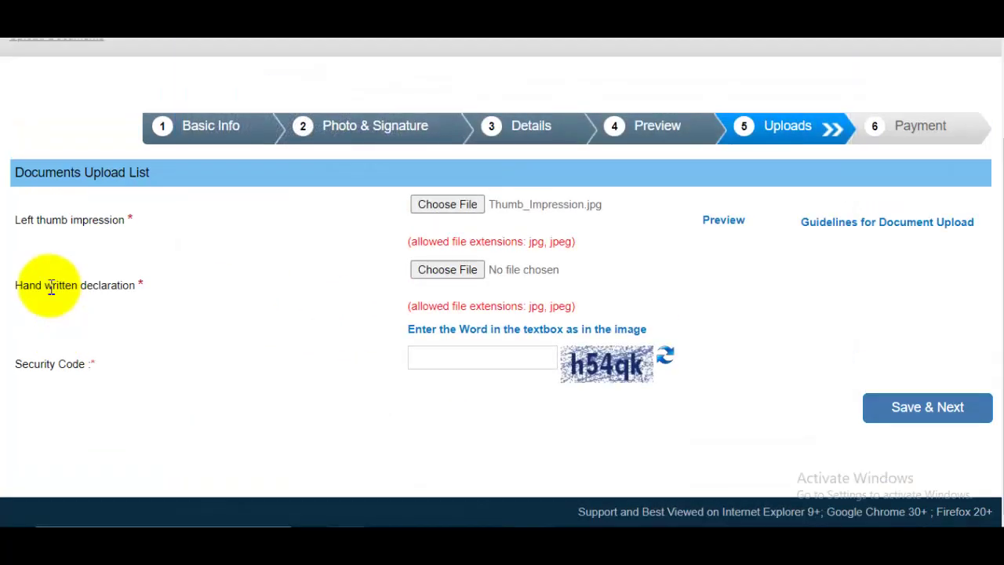
left_click_drag(52, 287, 128, 290)
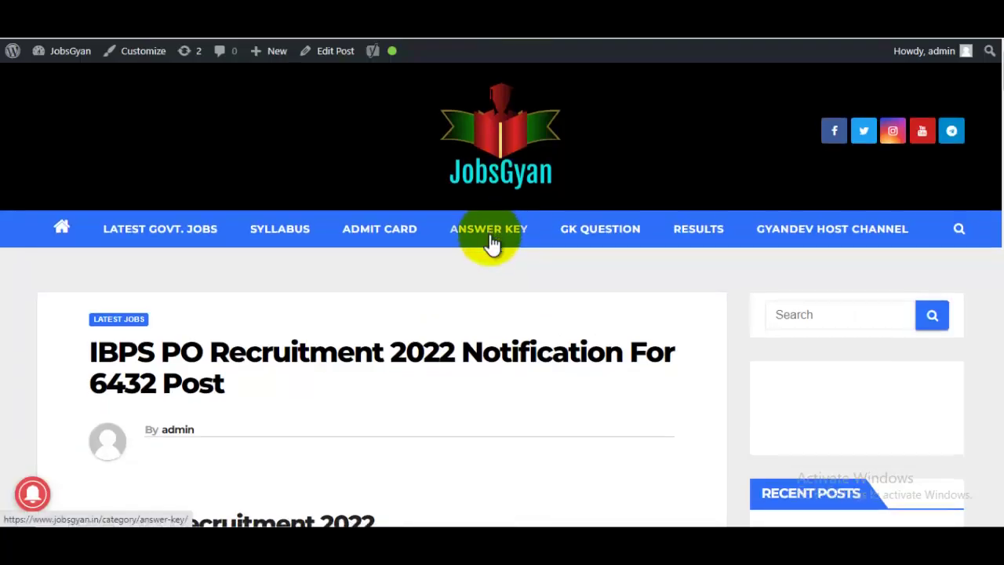
Step: Highlight the post's Hand Written Declaration text and name blank, then switch to the upload guidelines PDF
scroll(410, 310, "down", 10)
scroll(410, 312, "down", 20)
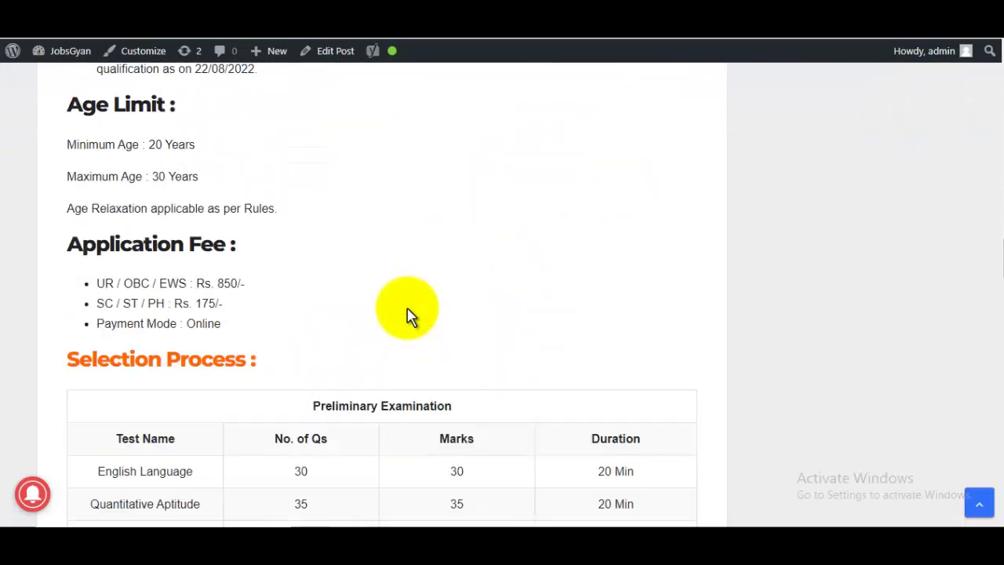
scroll(410, 314, "up", 4)
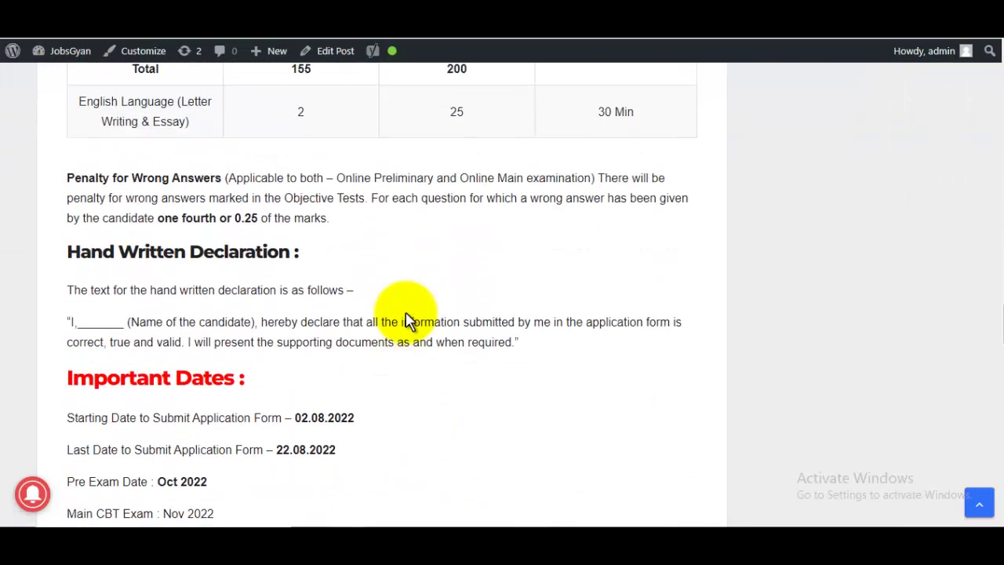
left_click_drag(88, 288, 370, 314)
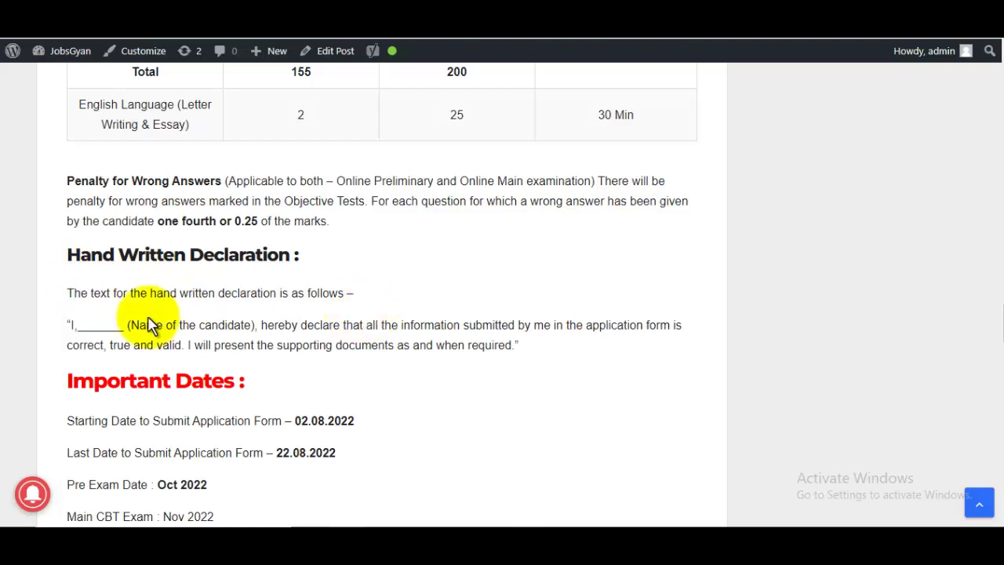
left_click_drag(67, 324, 545, 357)
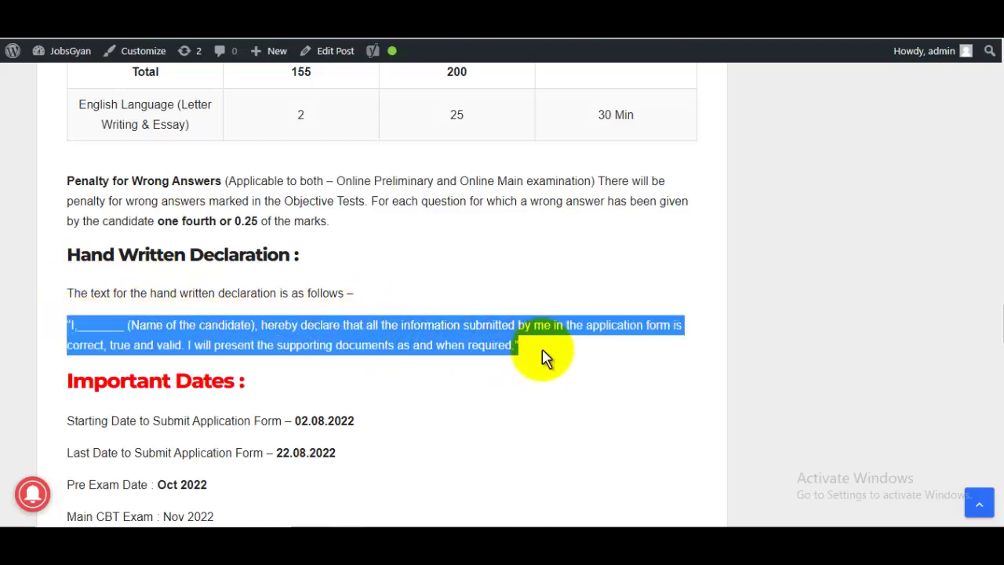
left_click(543, 353)
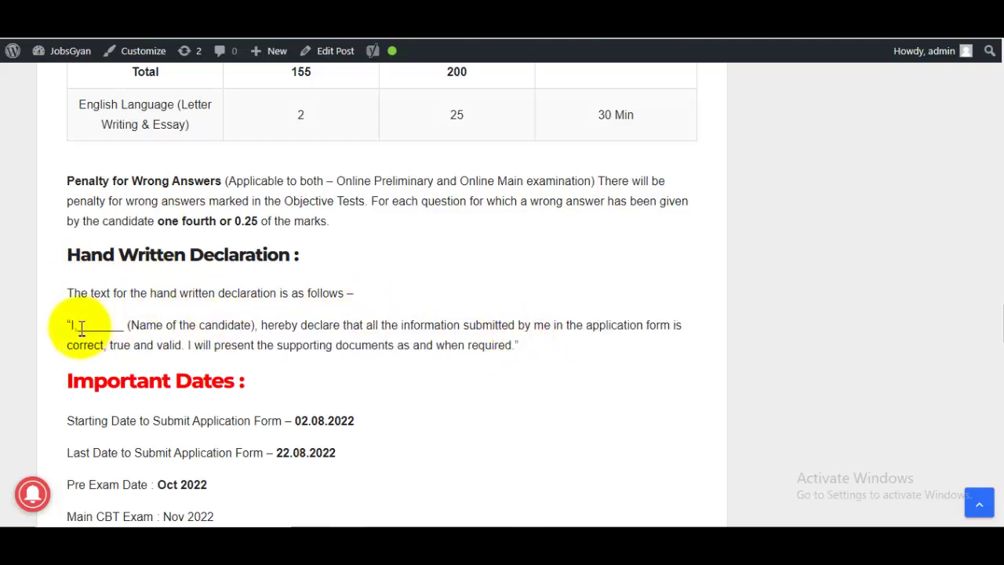
left_click_drag(81, 330, 130, 327)
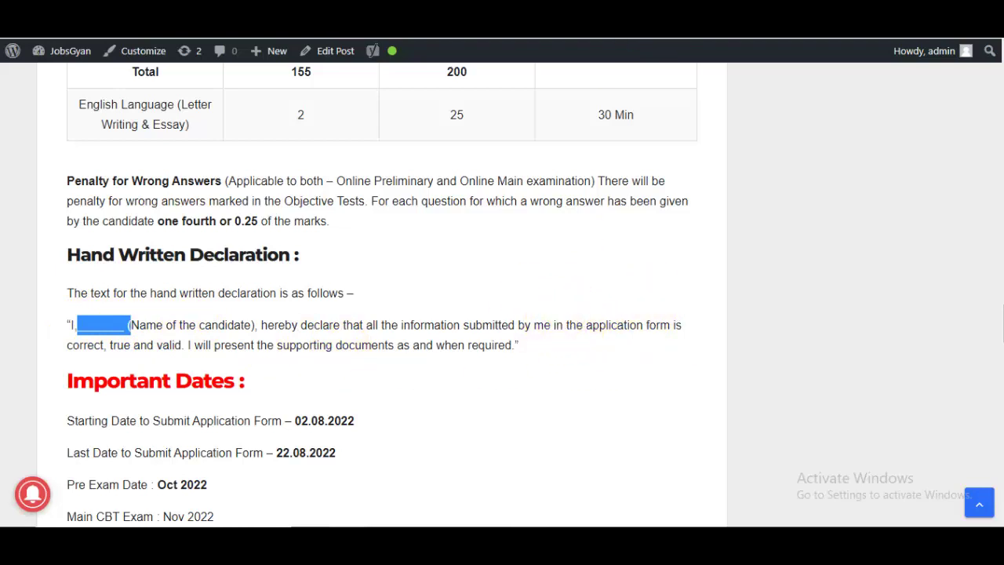
left_click(784, 23)
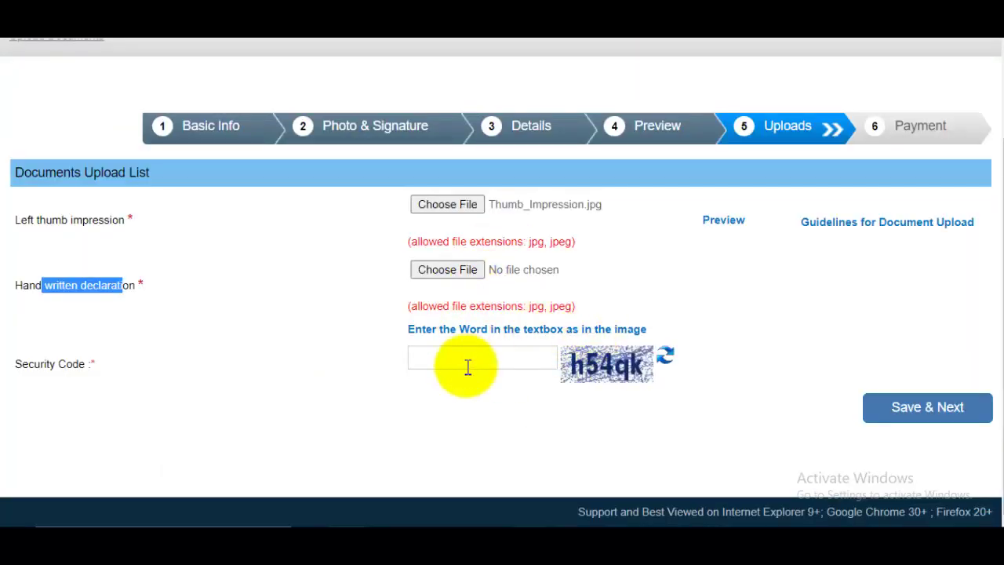
Step: Fill the upload and payment security codes, then submit and confirm the 850.00 fee payment
left_click(472, 357)
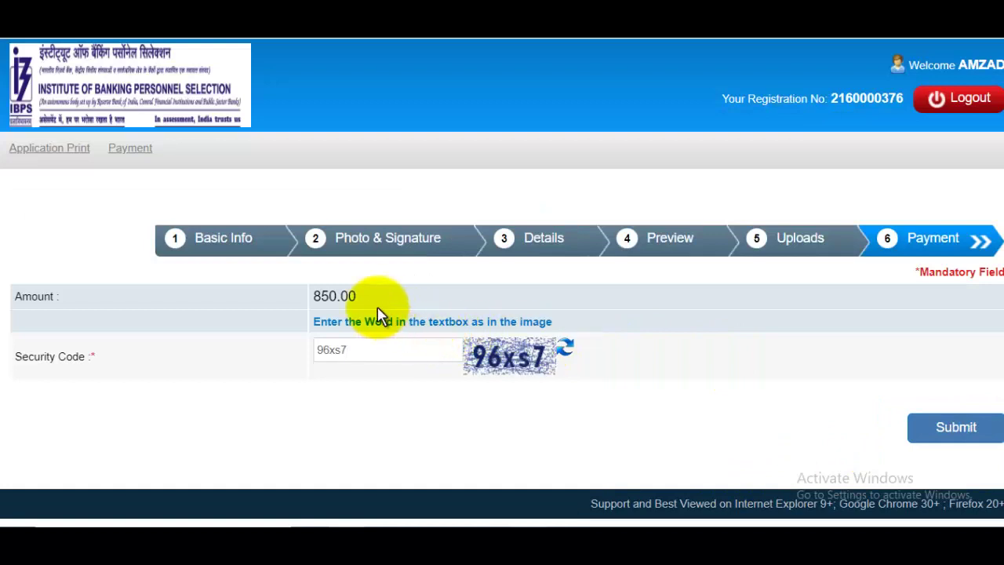
left_click(366, 350)
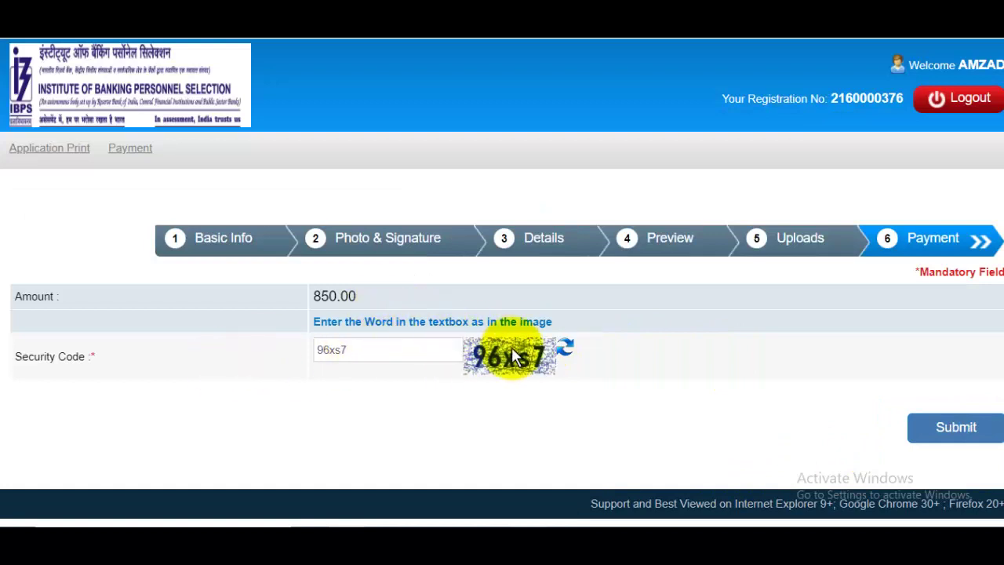
left_click(956, 427)
left_click(586, 115)
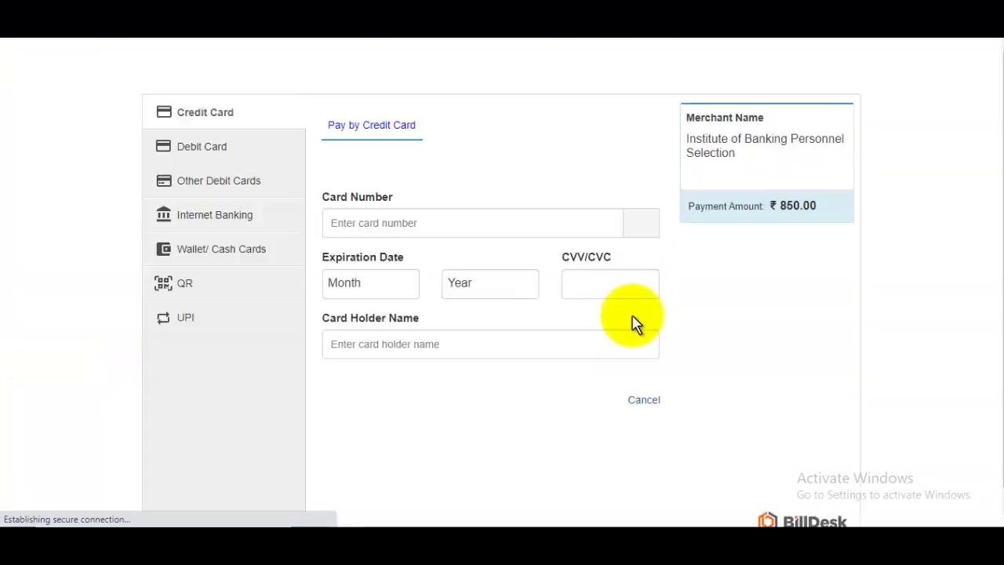
Step: Browse Debit Card, Other Debit Cards, Internet Banking, Wallet/Cash Cards, QR and UPI options, then choose Debit Card
left_click(209, 160)
left_click(209, 182)
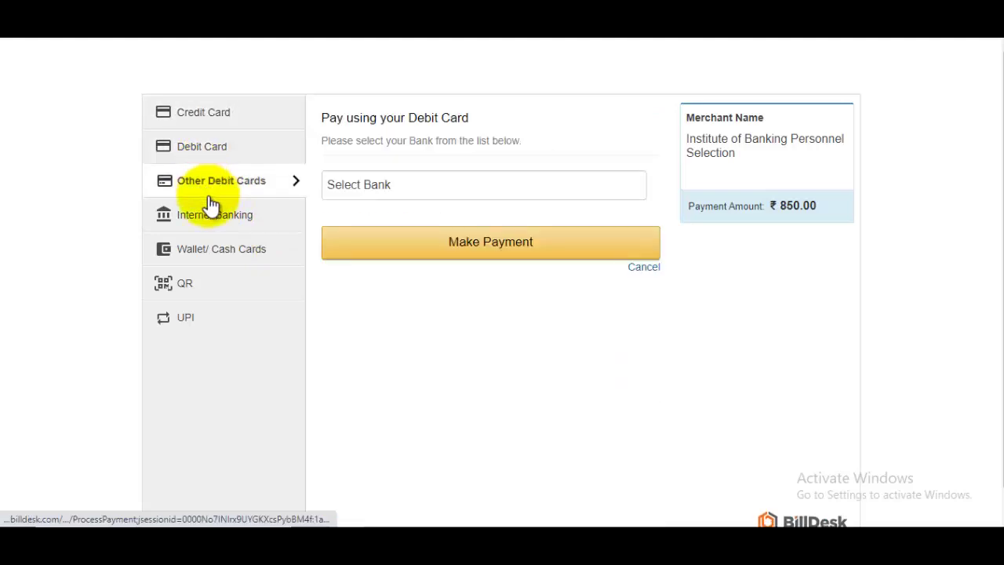
left_click(214, 210)
left_click(216, 247)
left_click(188, 290)
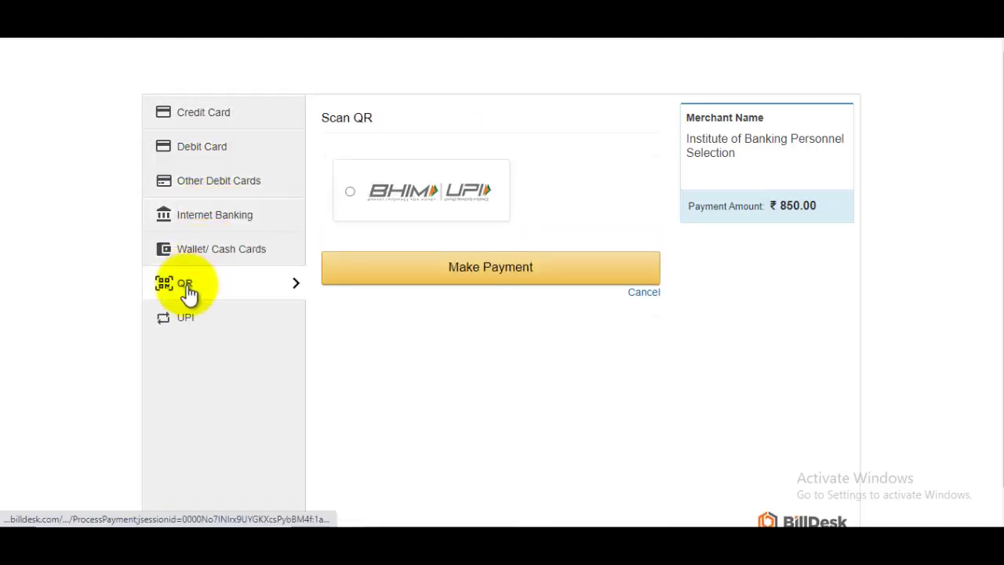
left_click(190, 320)
left_click(221, 149)
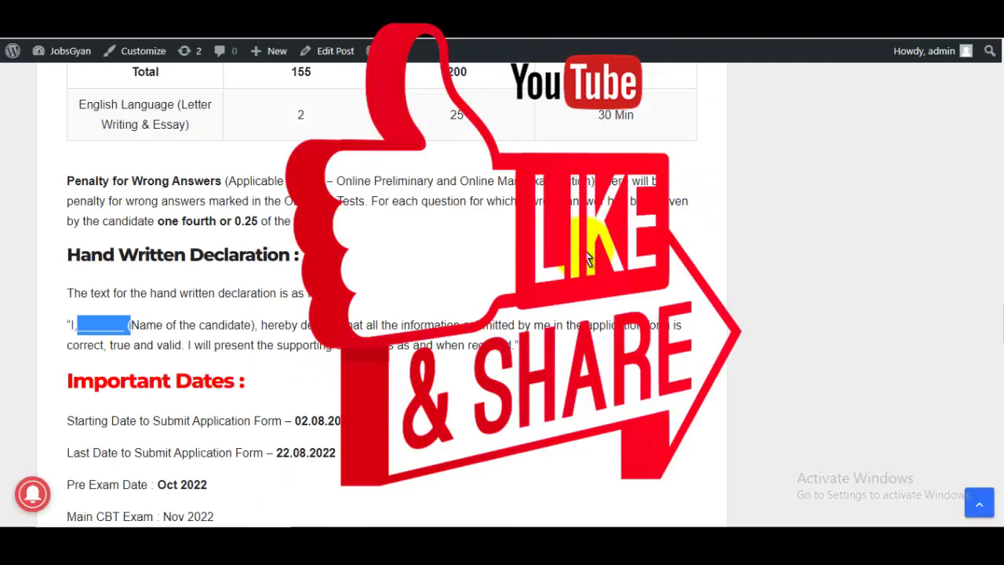
Step: Scroll the IBPS PO post back up to its Short Details Overview showing 6432 vacancies
scroll(586, 259, "up", 10)
scroll(588, 270, "up", 6)
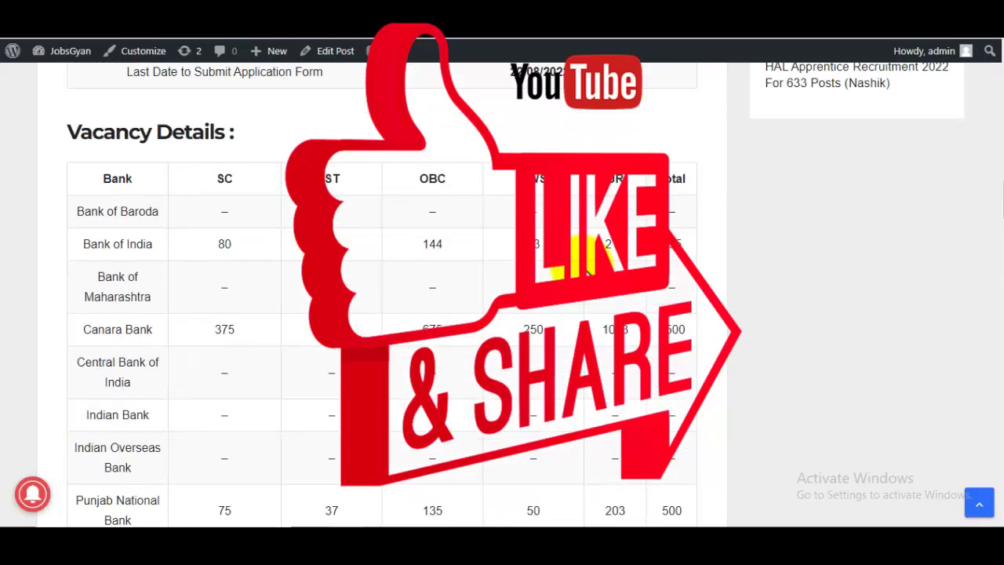
scroll(586, 270, "up", 10)
scroll(587, 271, "down", 4)
scroll(584, 271, "up", 1)
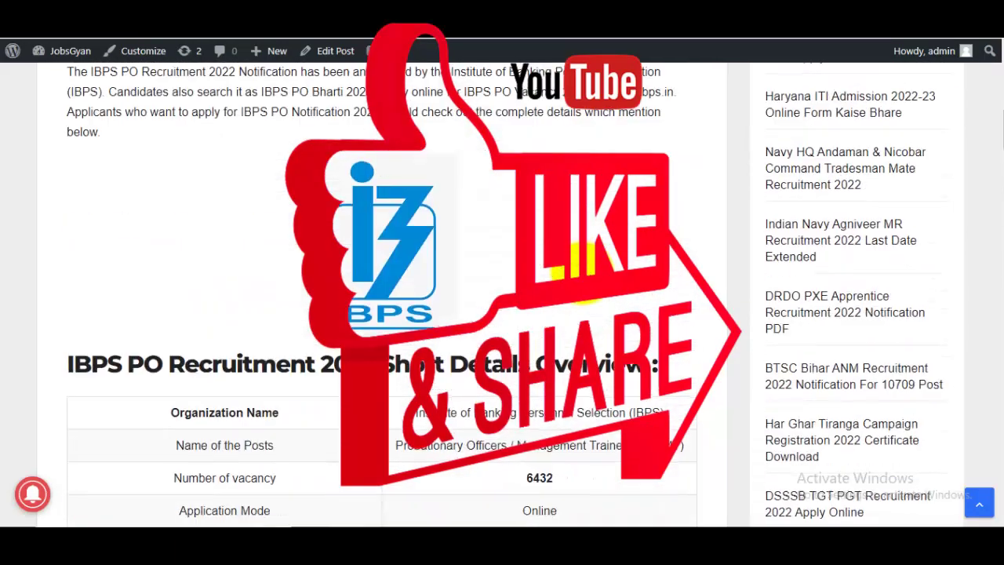
scroll(587, 270, "up", 8)
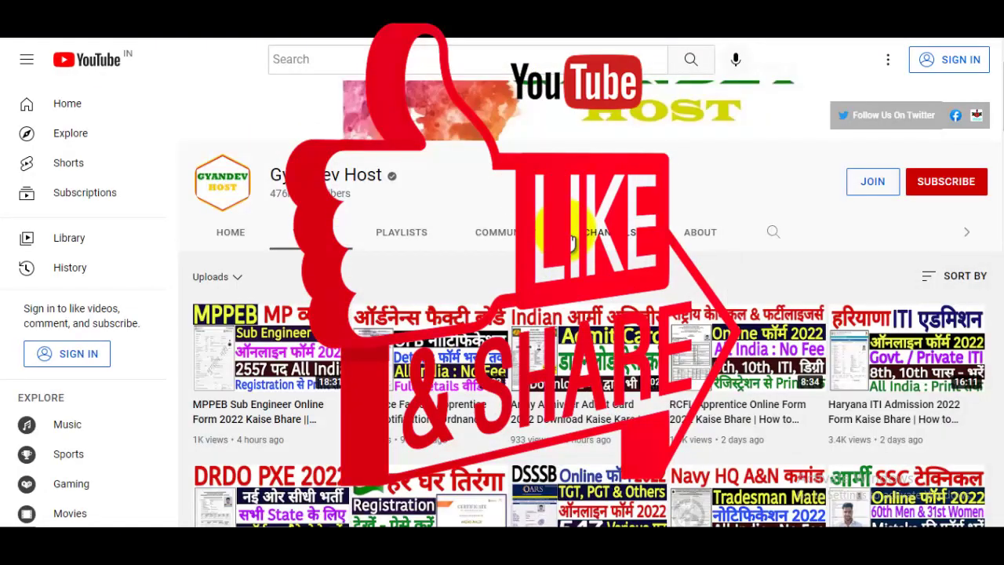